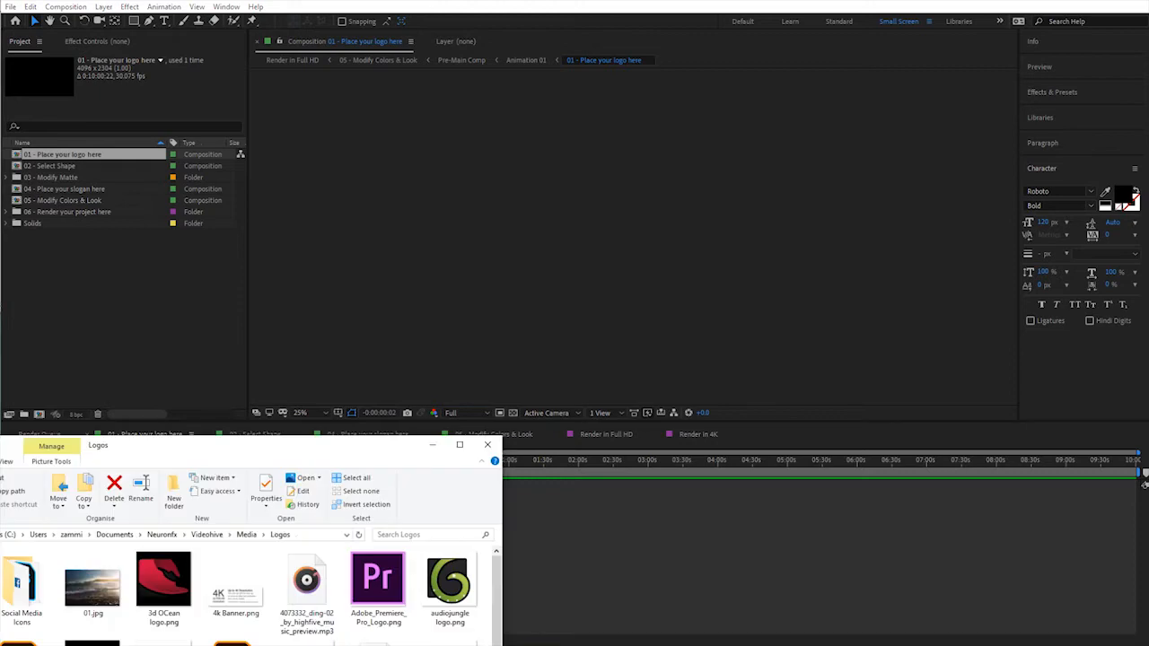
Import envato logo new main.png from the Logos folder and add it to the 01 - Place your logo here composition
drag(337, 447, 356, 316)
drag(476, 537, 103, 290)
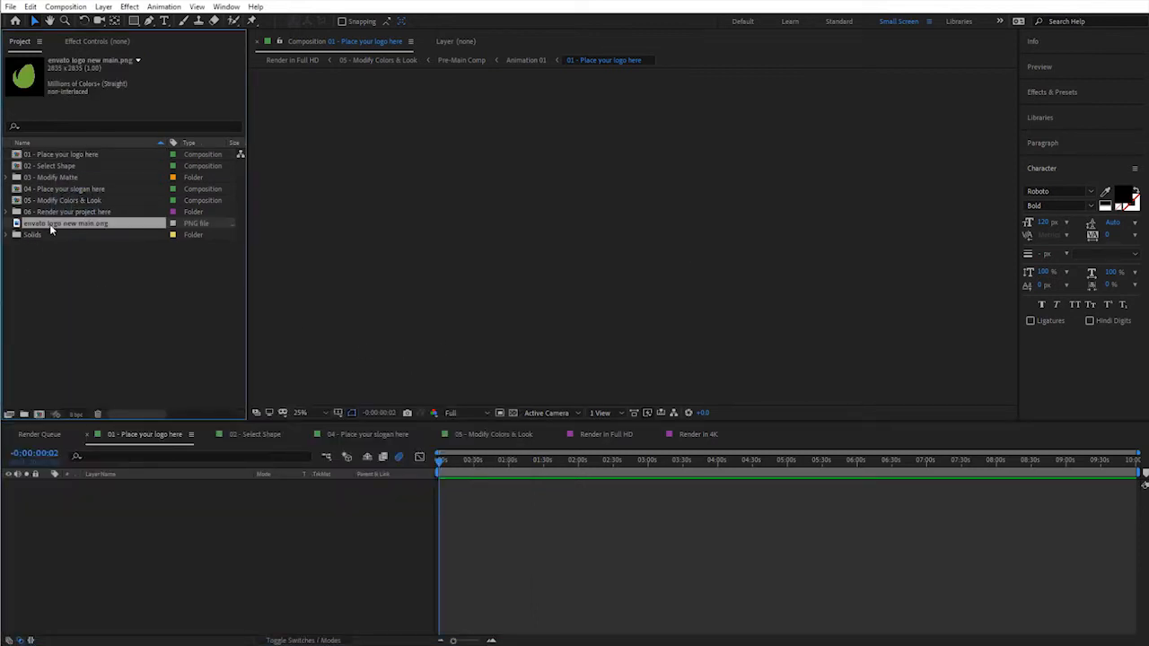
drag(53, 222, 203, 529)
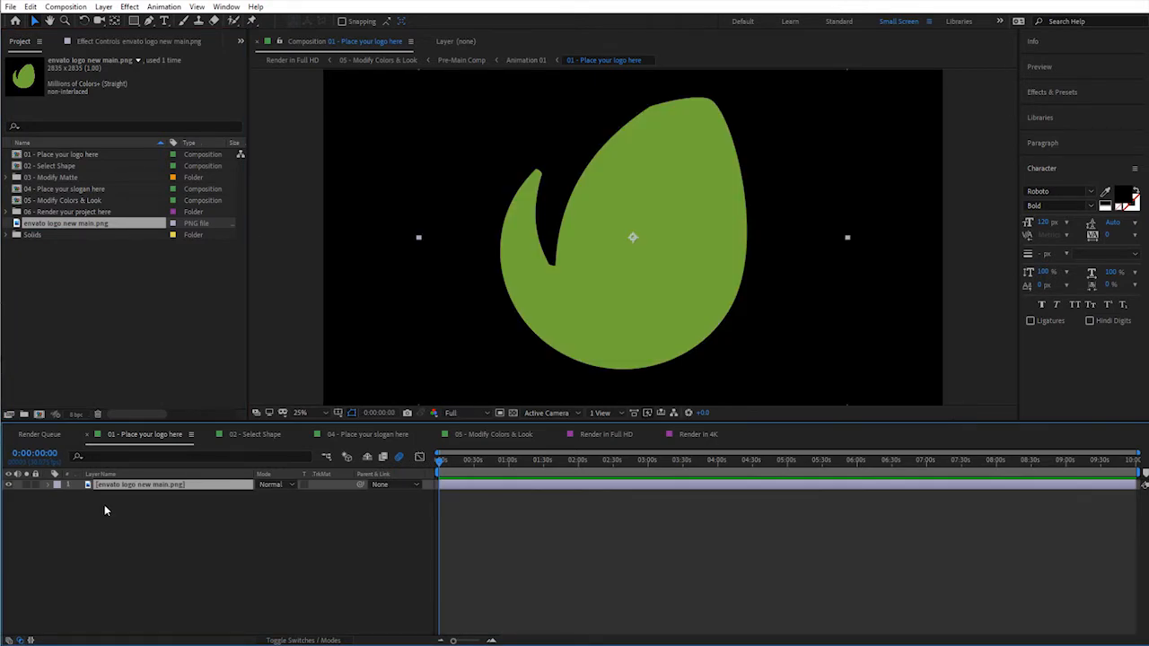
Scale the logo layer up to 120% and fit the composition in the viewer
key(s)
drag(289, 495, 313, 512)
click(298, 413)
click(309, 440)
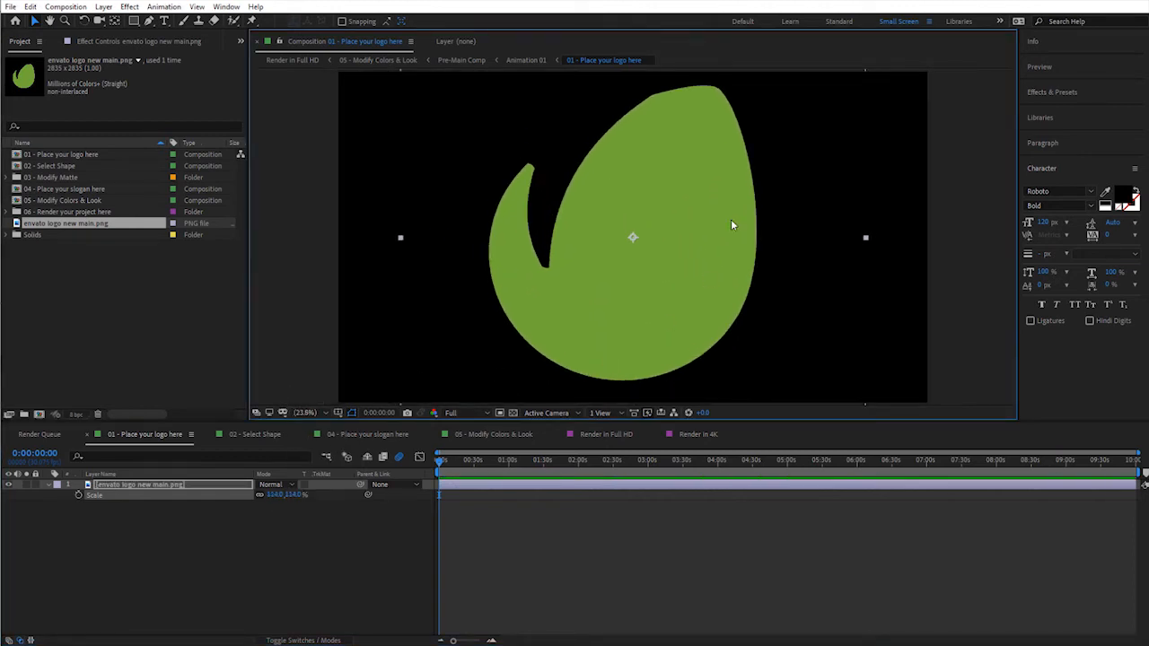
click(198, 515)
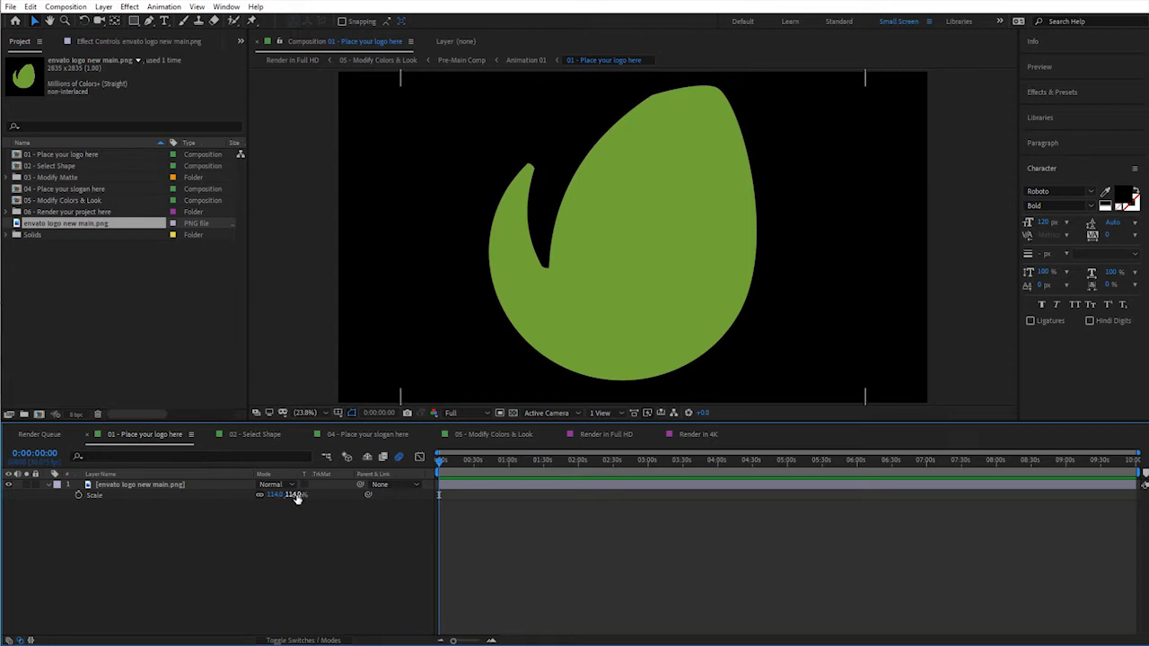
drag(296, 496, 302, 495)
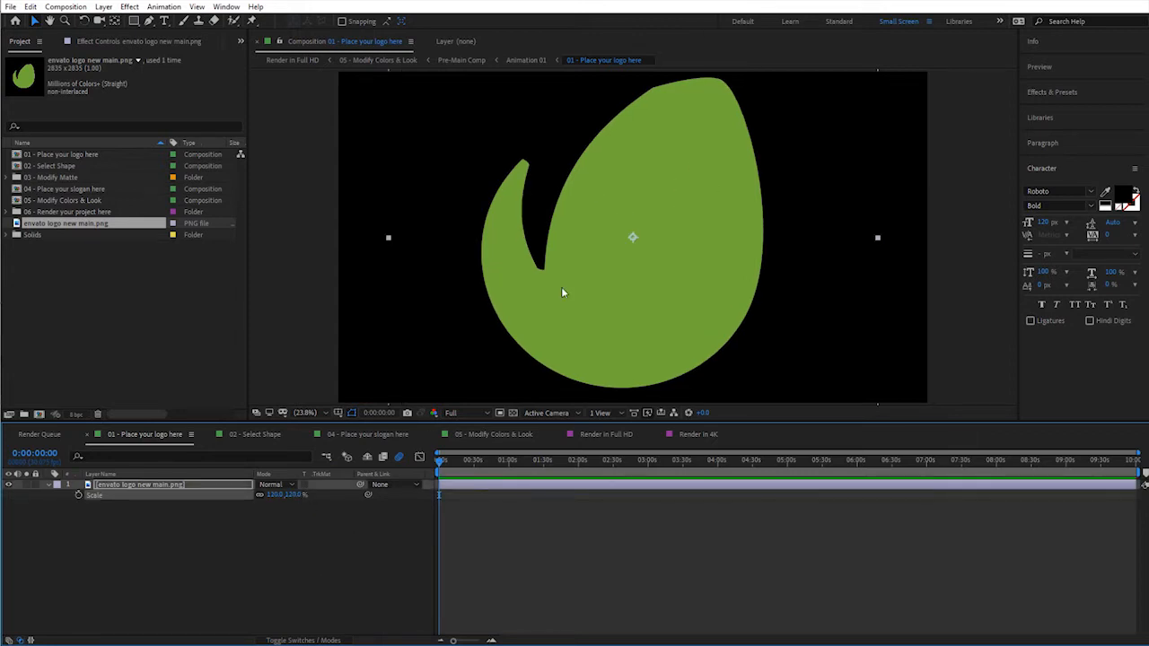
click(236, 587)
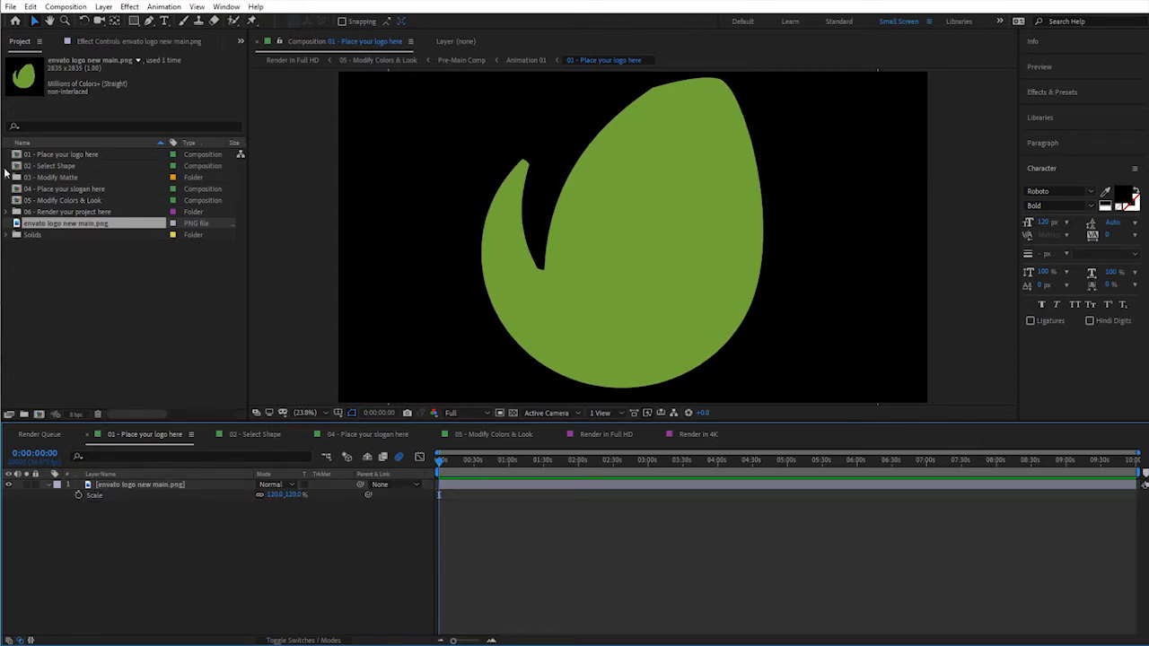
Open the 02 - Select Shape composition, hide the Triangle layer and show the Diamond layer
double_click(63, 167)
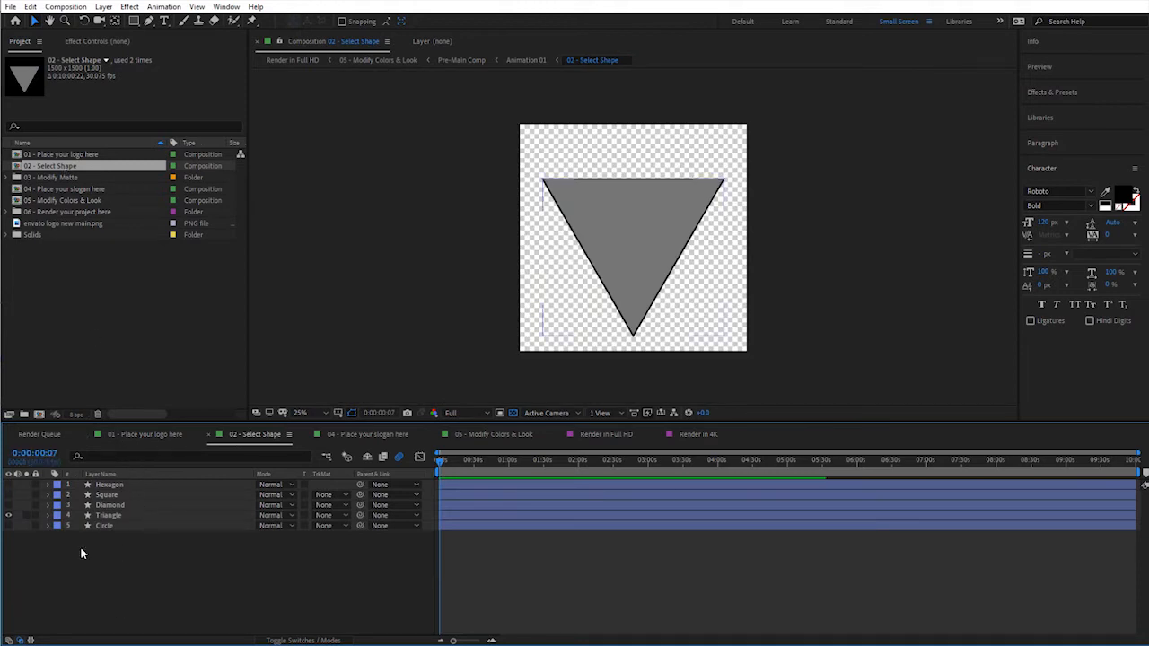
click(10, 515)
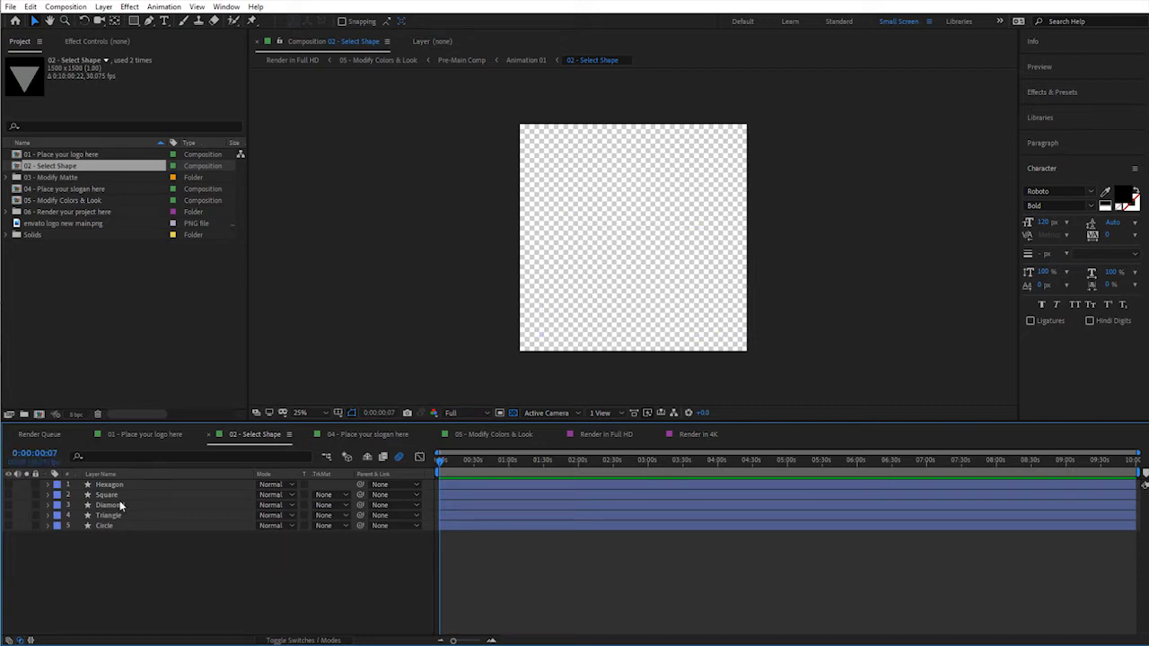
click(121, 505)
click(9, 507)
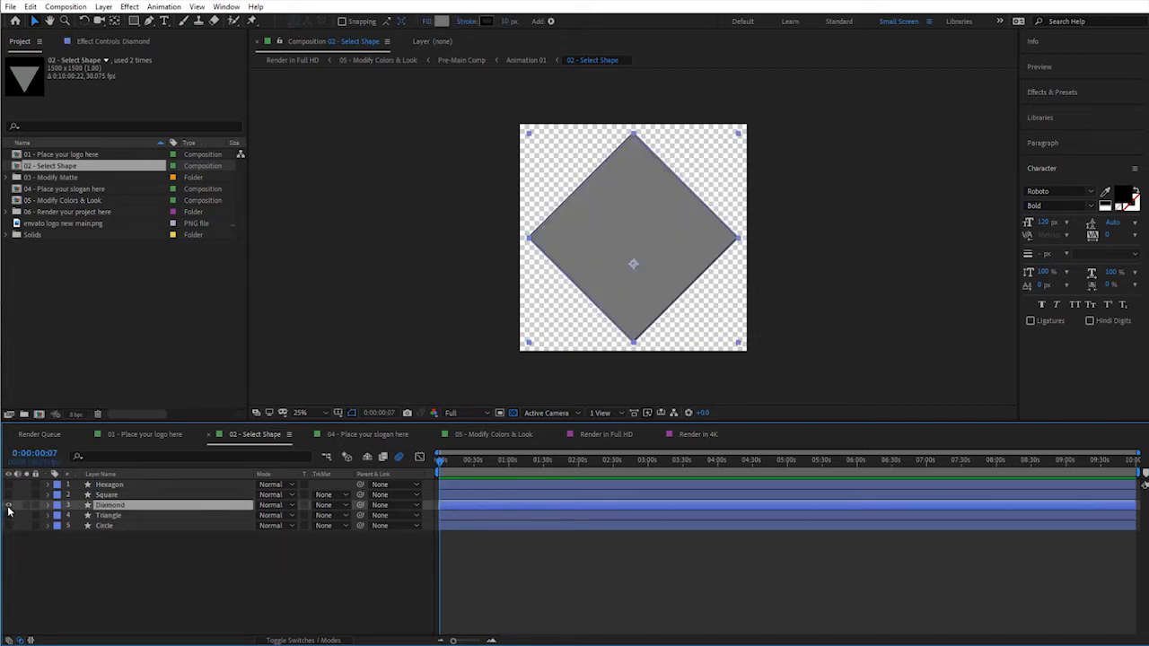
Try the Circle and Triangle shapes in place of the Diamond, and restore the Diamond as the only visible shape
click(9, 505)
click(9, 526)
click(9, 515)
click(9, 527)
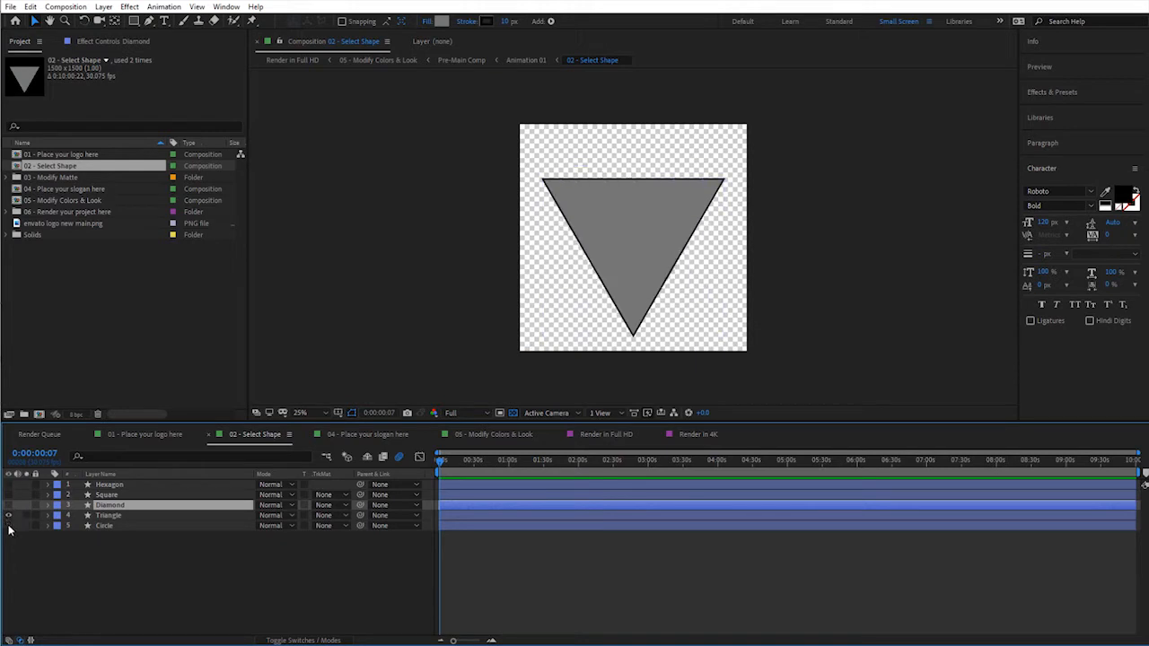
click(9, 515)
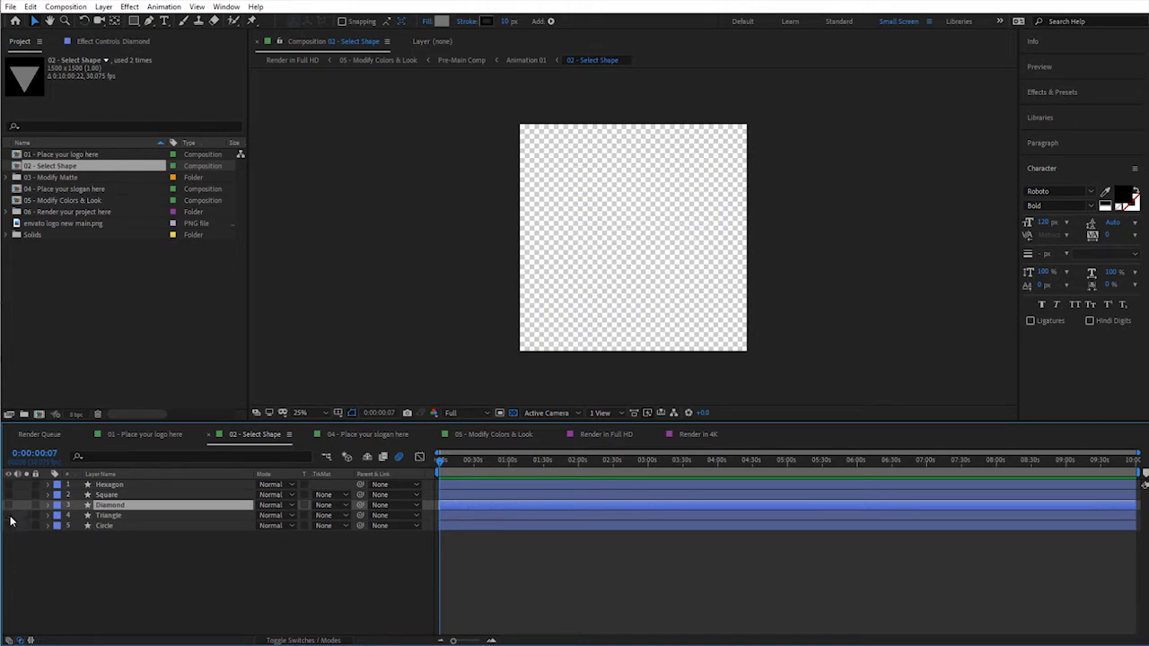
click(9, 505)
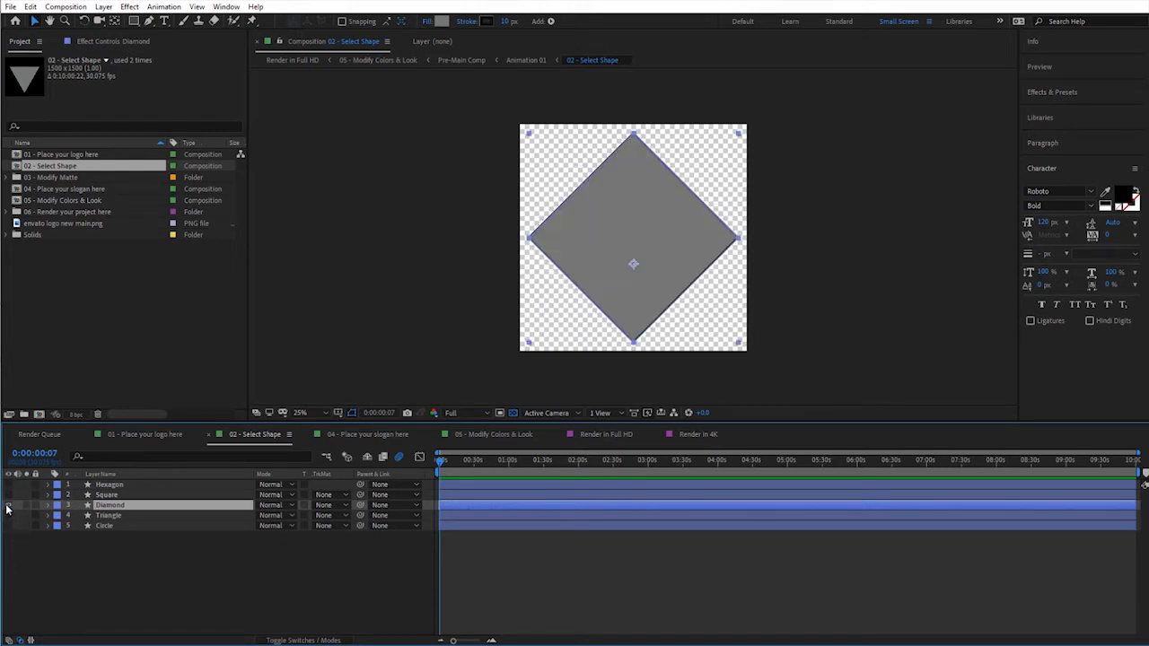
click(103, 588)
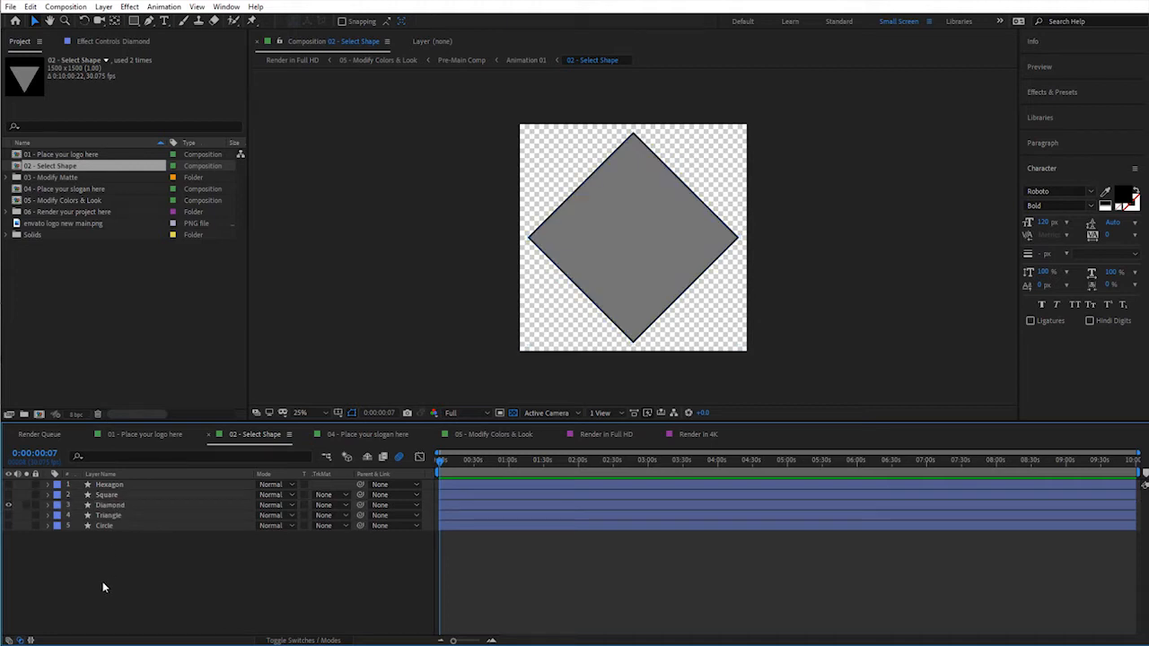
Open the Particles Matte 01 composition from the 03 - Modify Matte folder and go to 0:00:01:29 in its timeline
double_click(50, 179)
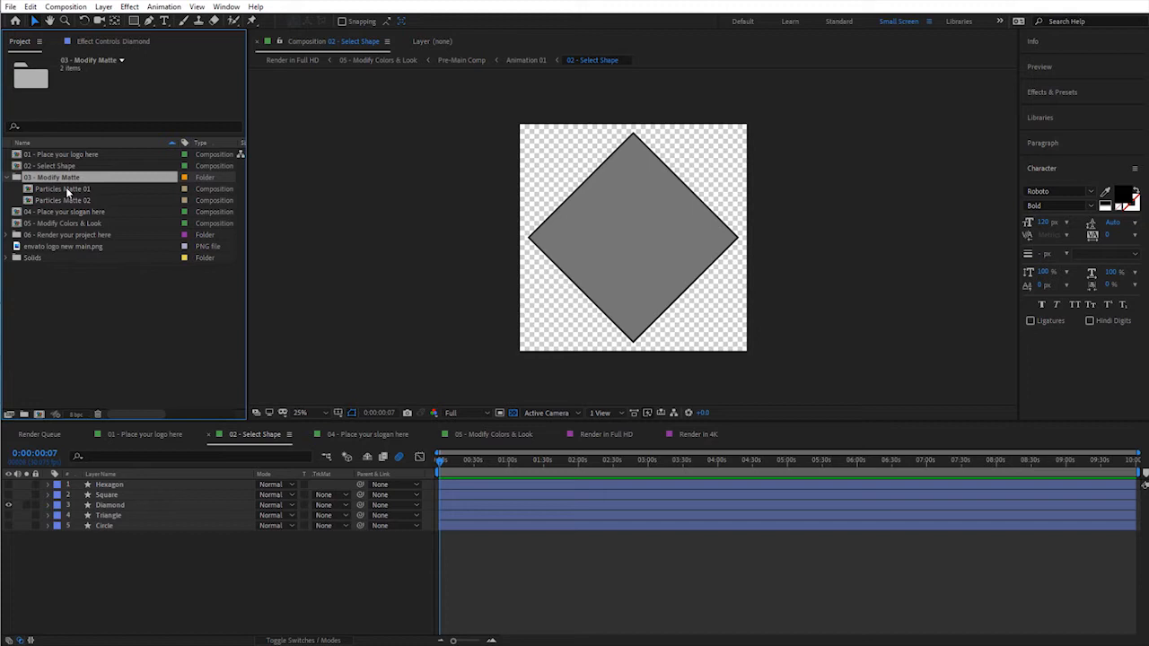
double_click(66, 188)
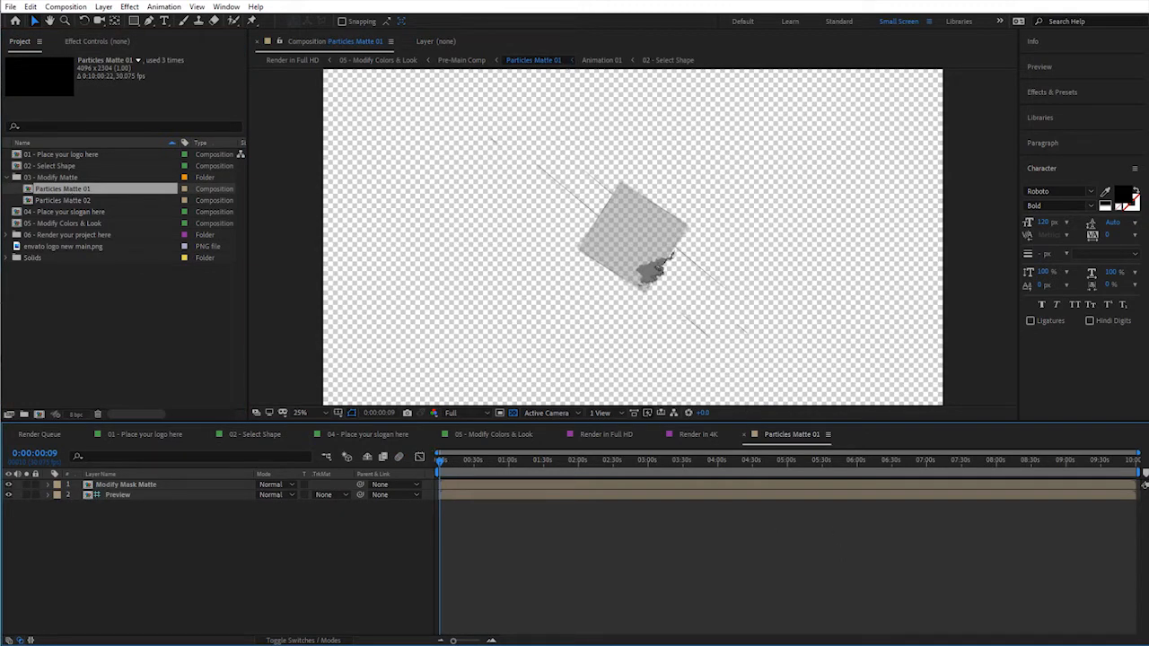
click(491, 641)
click(491, 641)
click(491, 641)
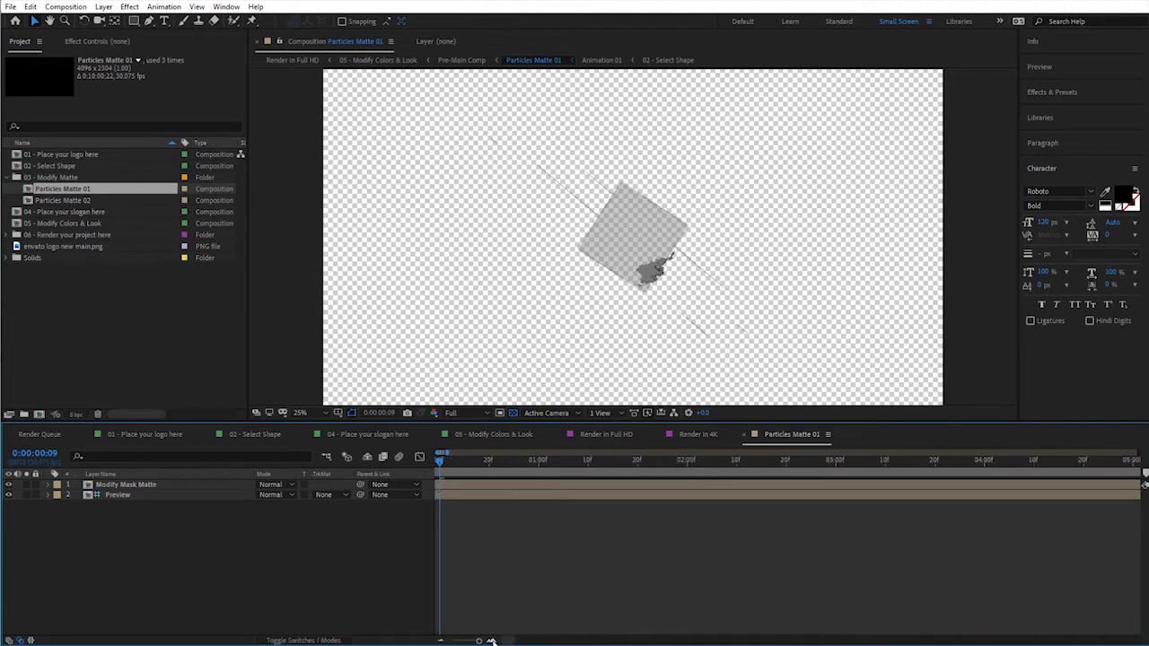
click(491, 641)
drag(454, 460, 935, 470)
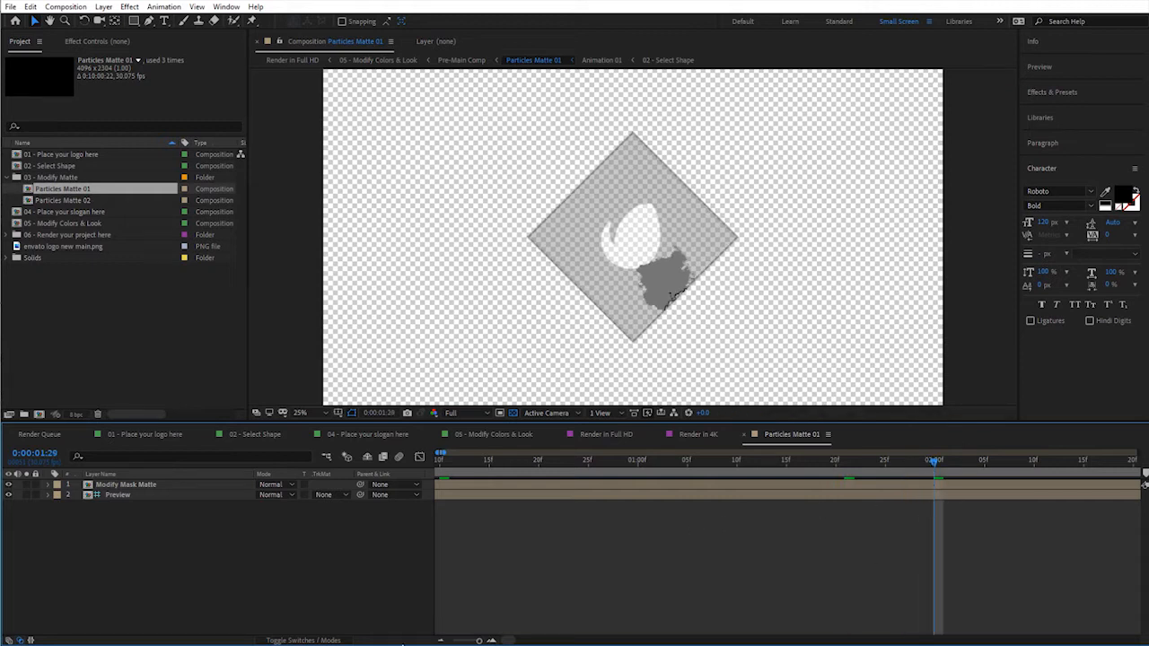
click(440, 641)
click(441, 641)
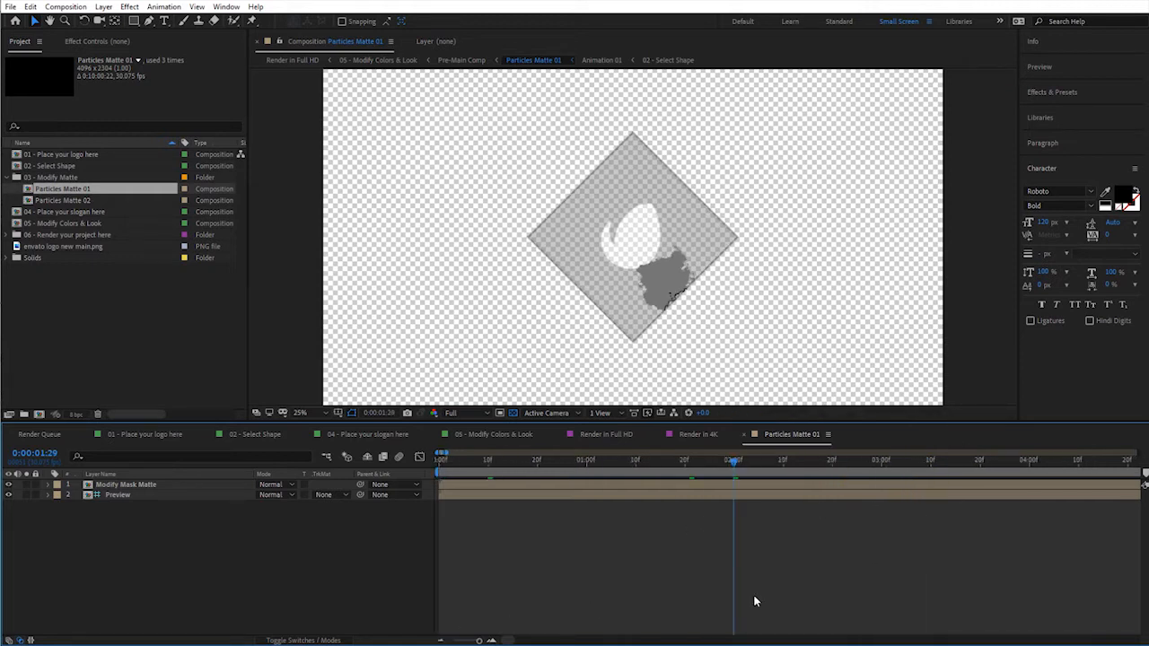
Move the Modify Mask Matte layer's mask to the diamond's right corner and reshape its points to cover that corner
click(115, 488)
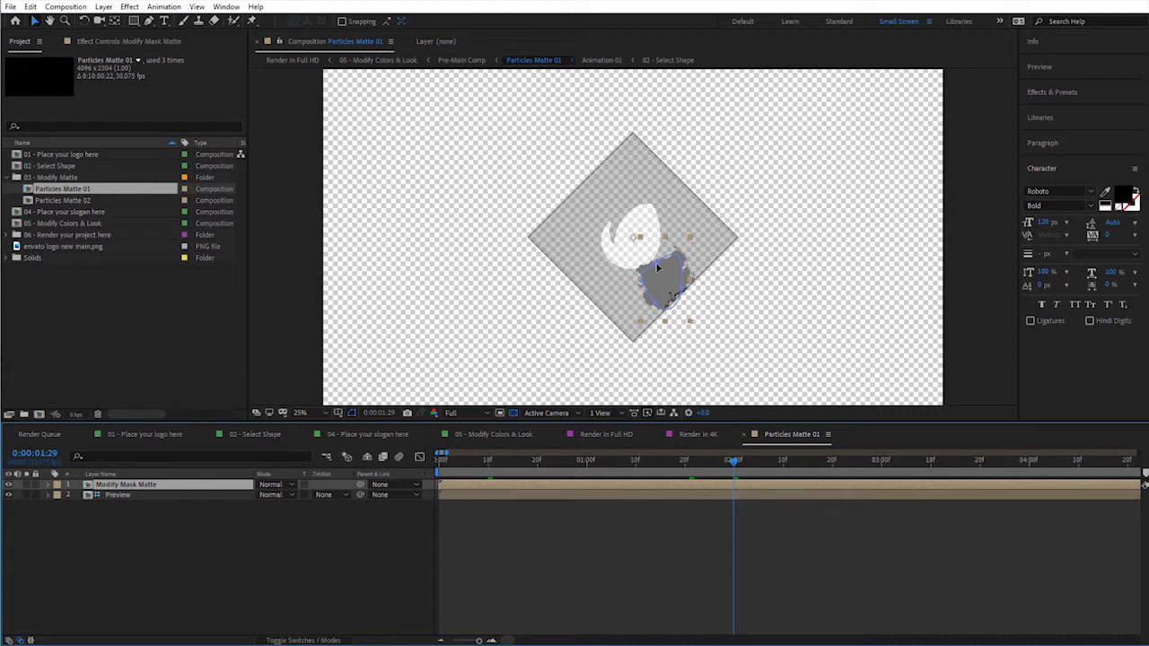
click(658, 267)
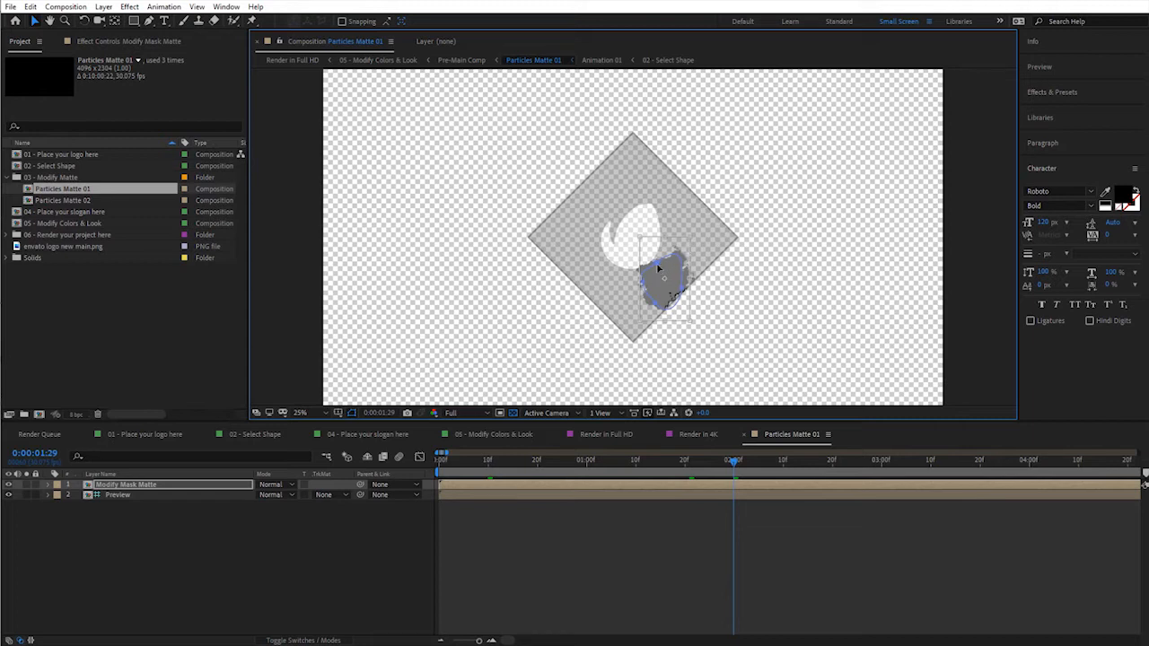
drag(658, 267, 719, 221)
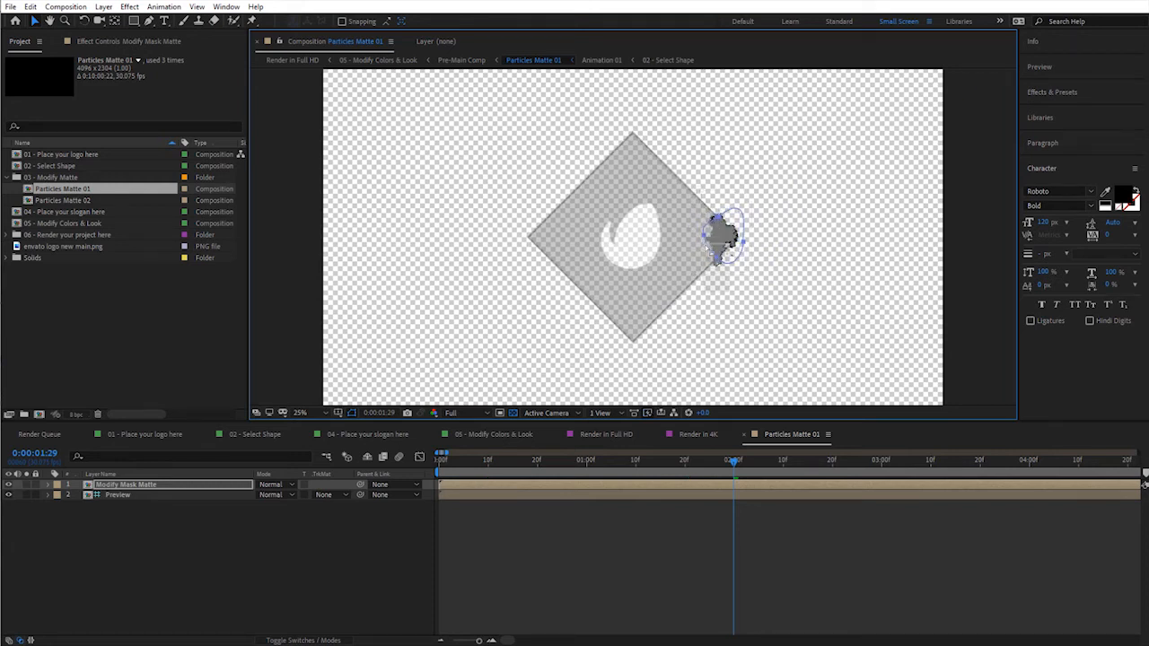
drag(718, 259, 693, 280)
drag(718, 218, 697, 194)
drag(706, 239, 700, 239)
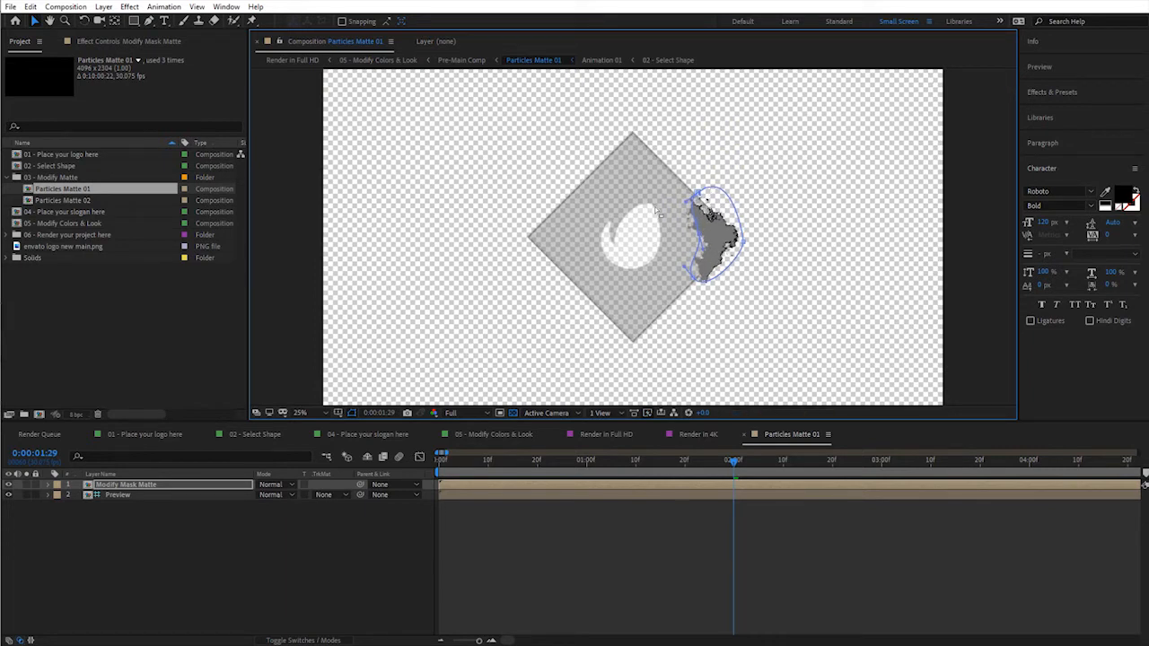
Toggle the mask path's visibility off and on in the viewer, and reselect the Modify Mask Matte layer
click(352, 414)
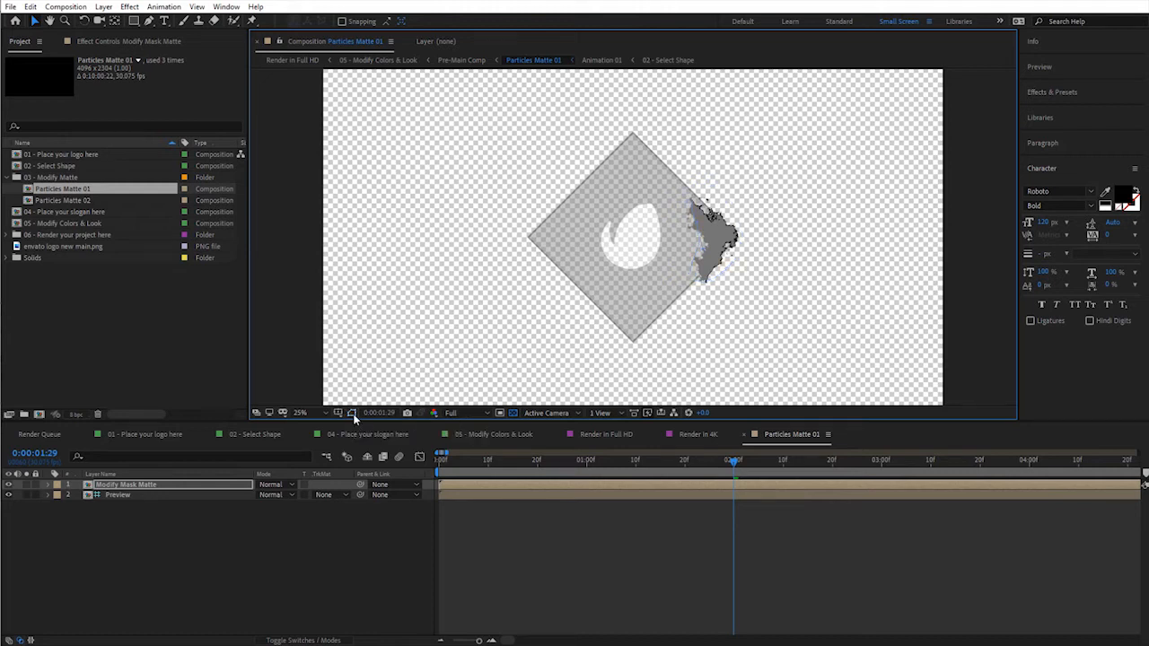
click(353, 414)
click(352, 413)
click(352, 414)
click(119, 486)
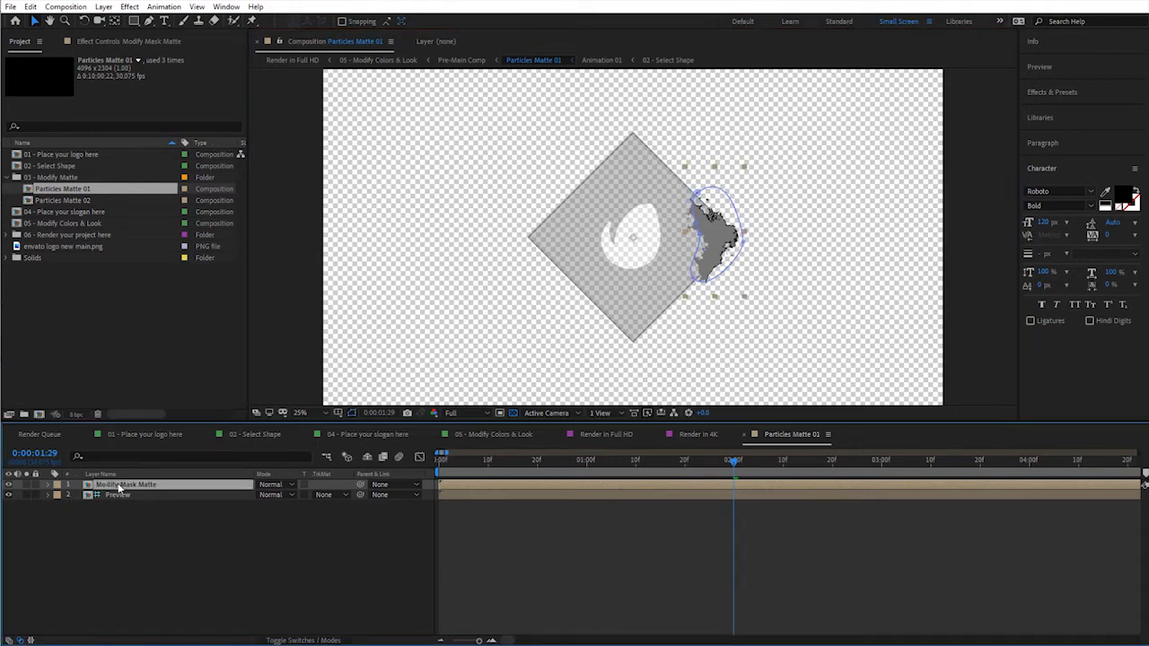
Open the Particles Matte 02 composition and go to 0:01:48:26 in its timeline
double_click(63, 200)
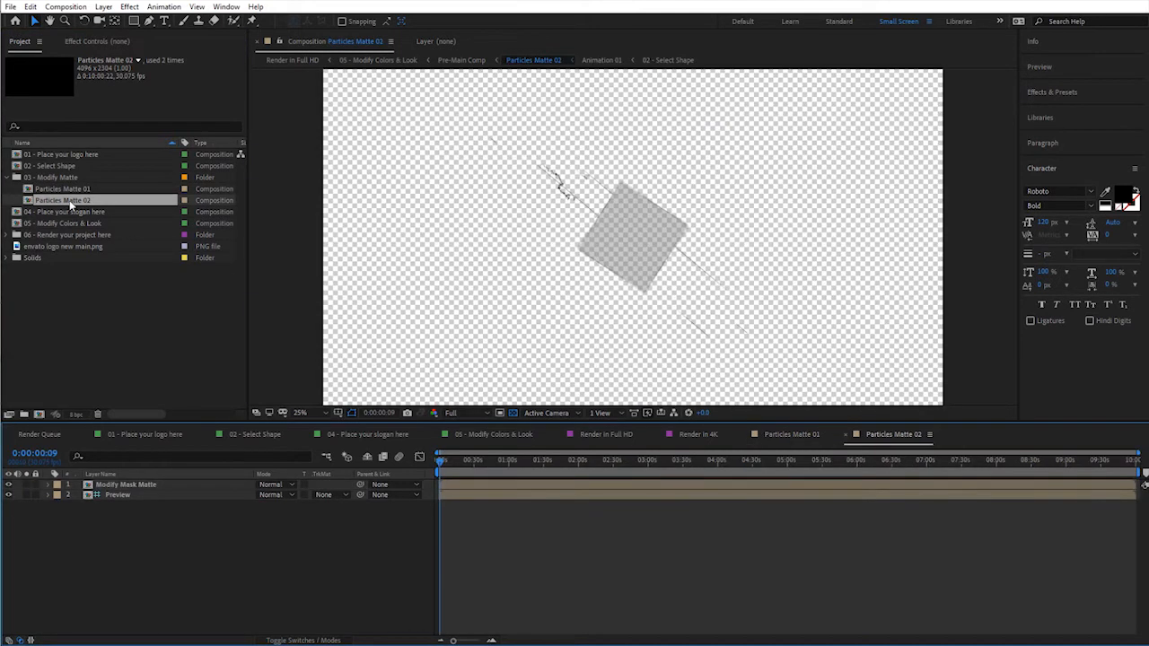
click(507, 461)
drag(500, 462, 566, 464)
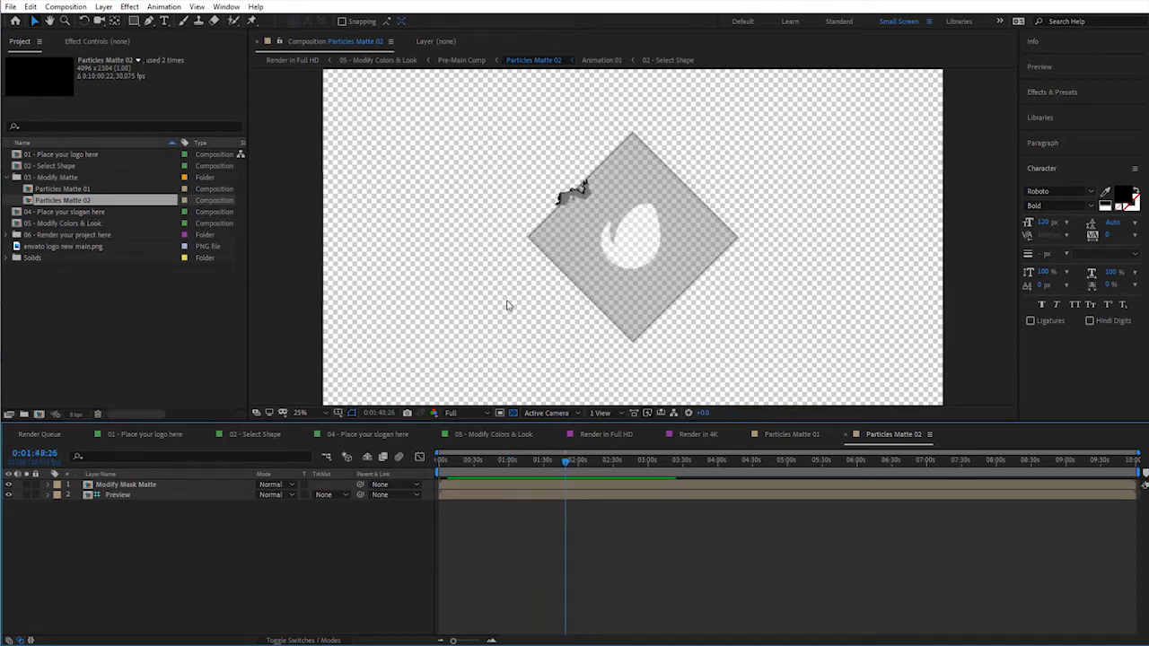
Move the Modify Mask Matte layer's mask to the diamond's left corner and reshape it to cover that corner
click(583, 191)
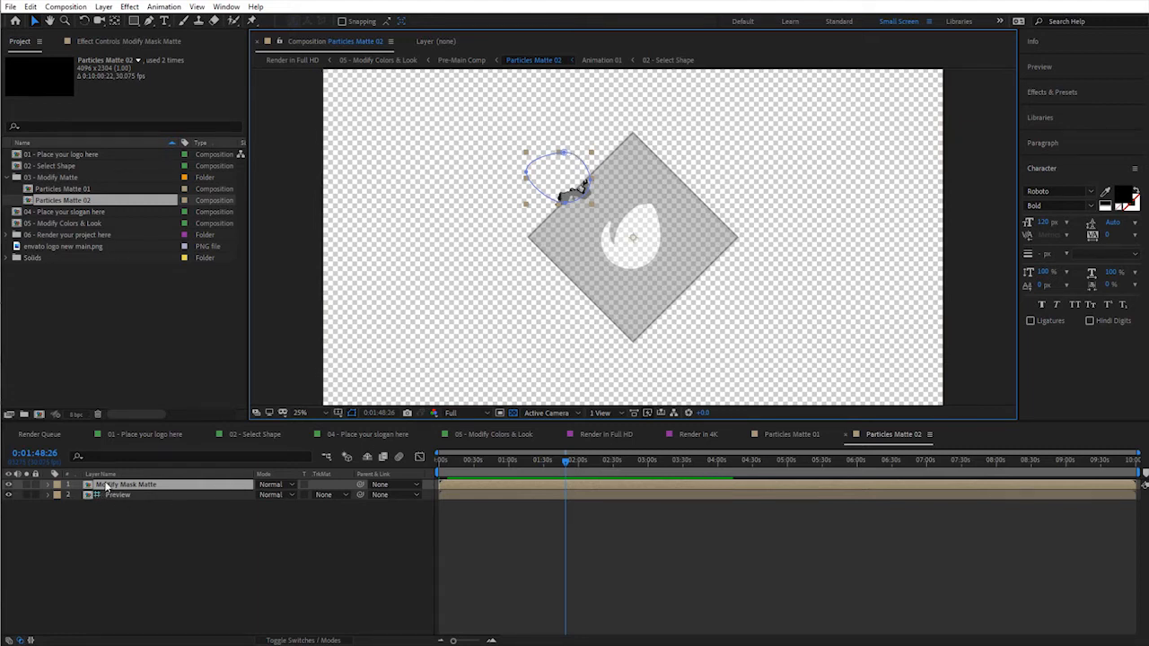
drag(567, 158, 542, 228)
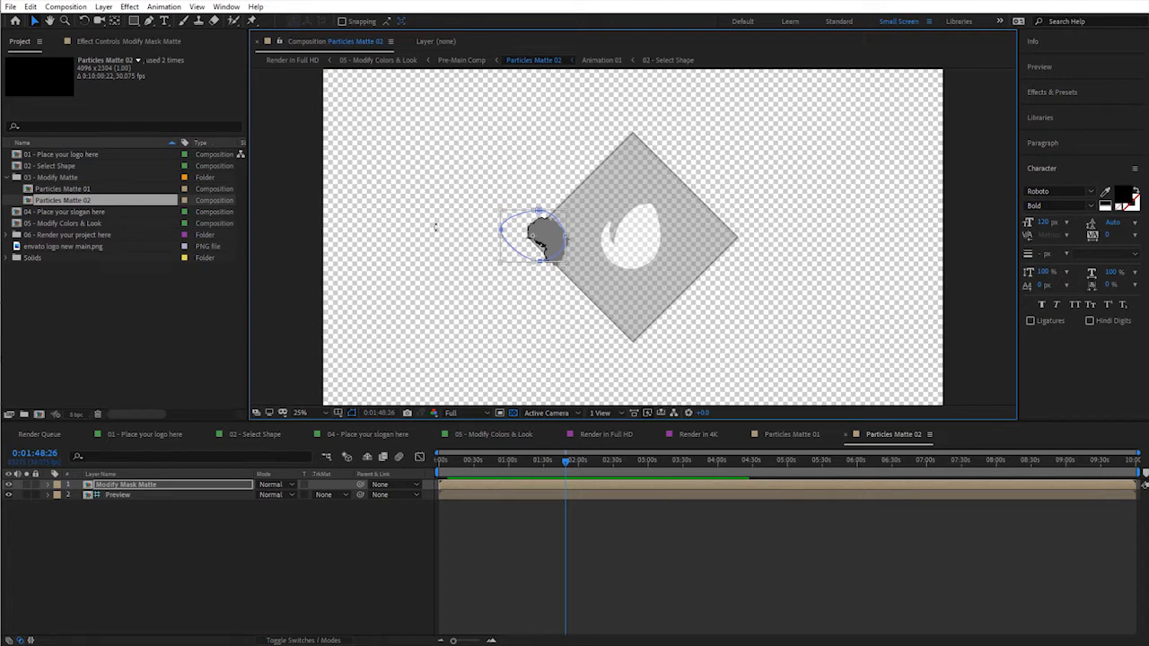
drag(536, 209, 537, 185)
drag(533, 263, 553, 248)
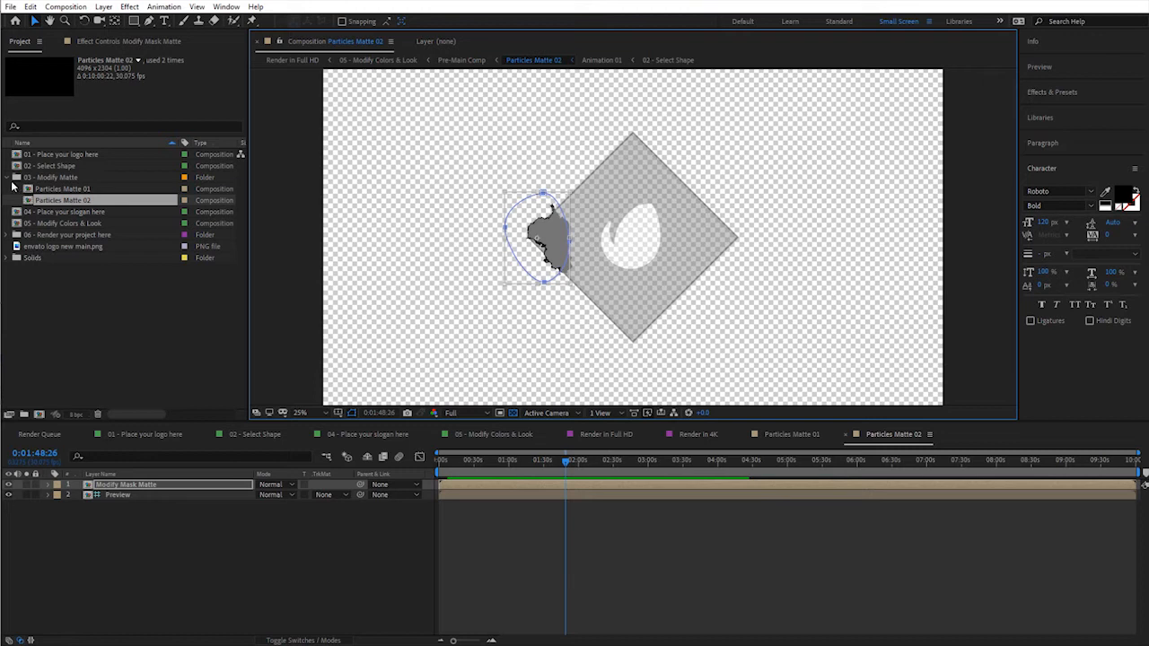
click(200, 553)
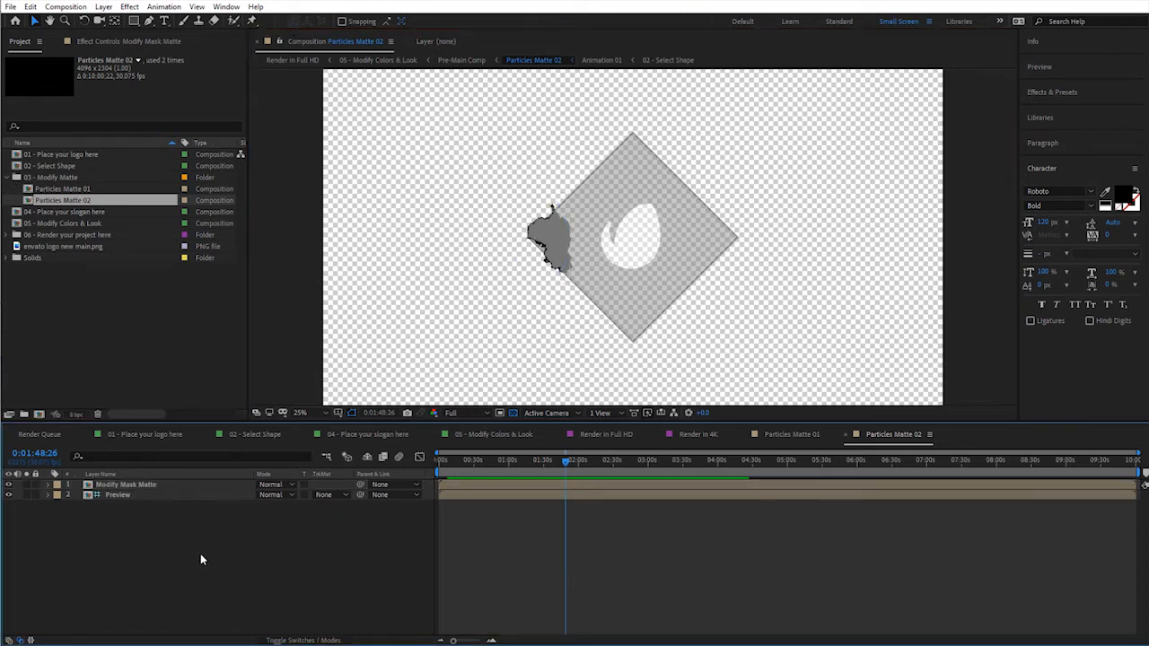
Collapse the 03 - Modify Matte folder, open the 04 - Place your slogan here composition at 0:00:00:19 and fit it in the viewer
click(14, 177)
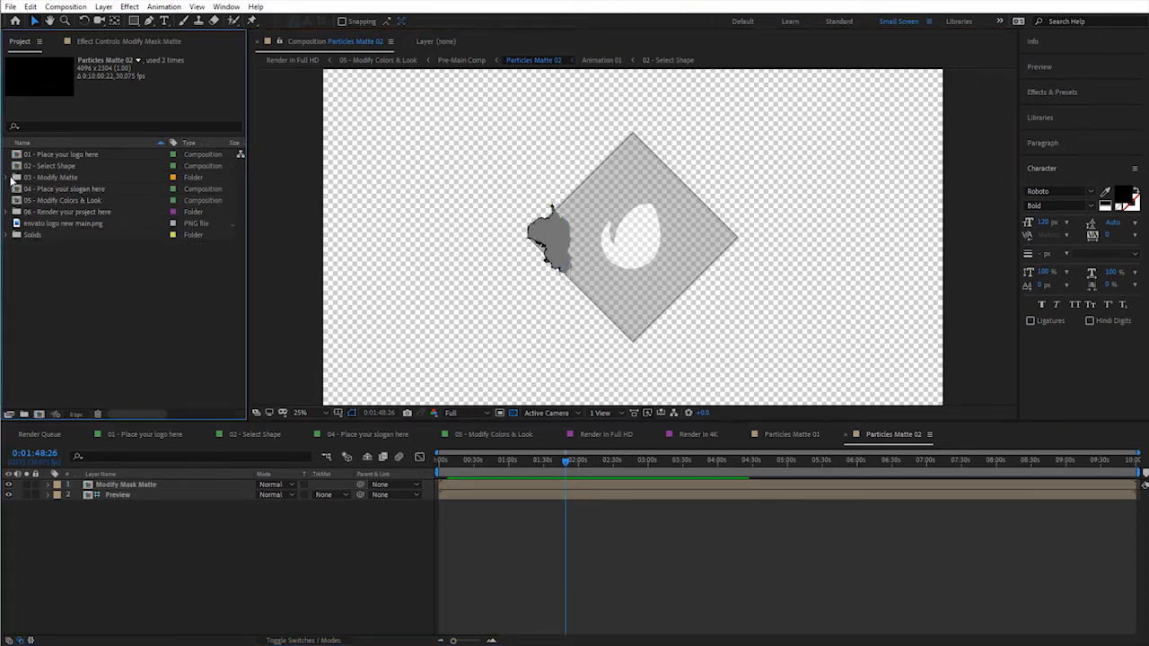
double_click(59, 191)
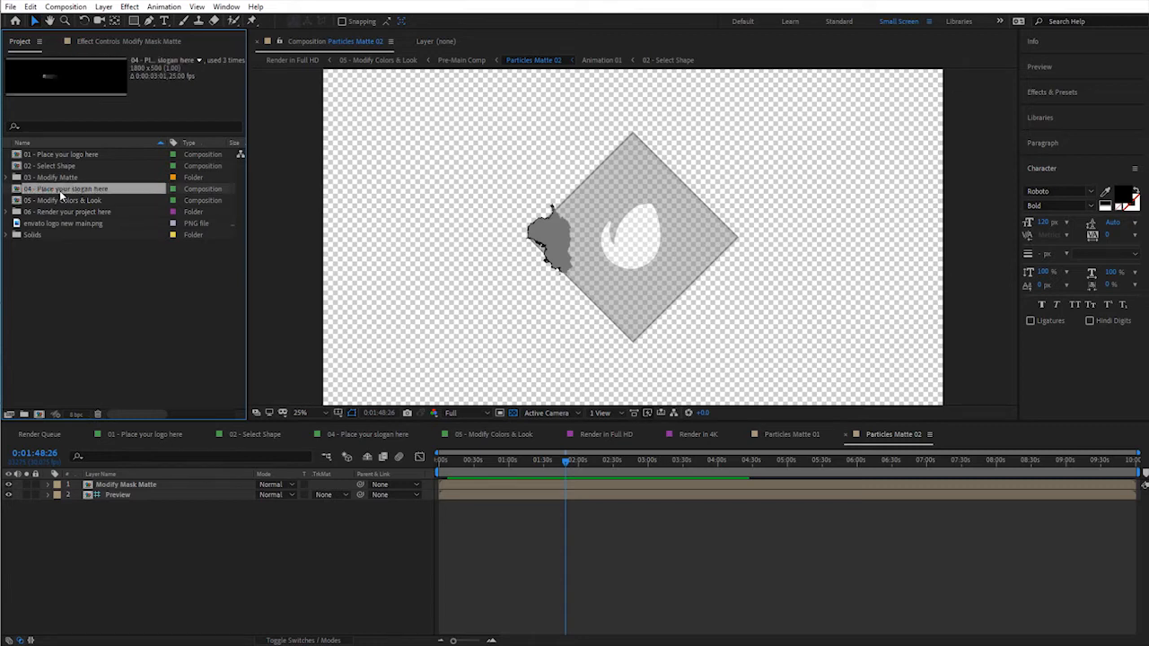
drag(460, 463, 601, 481)
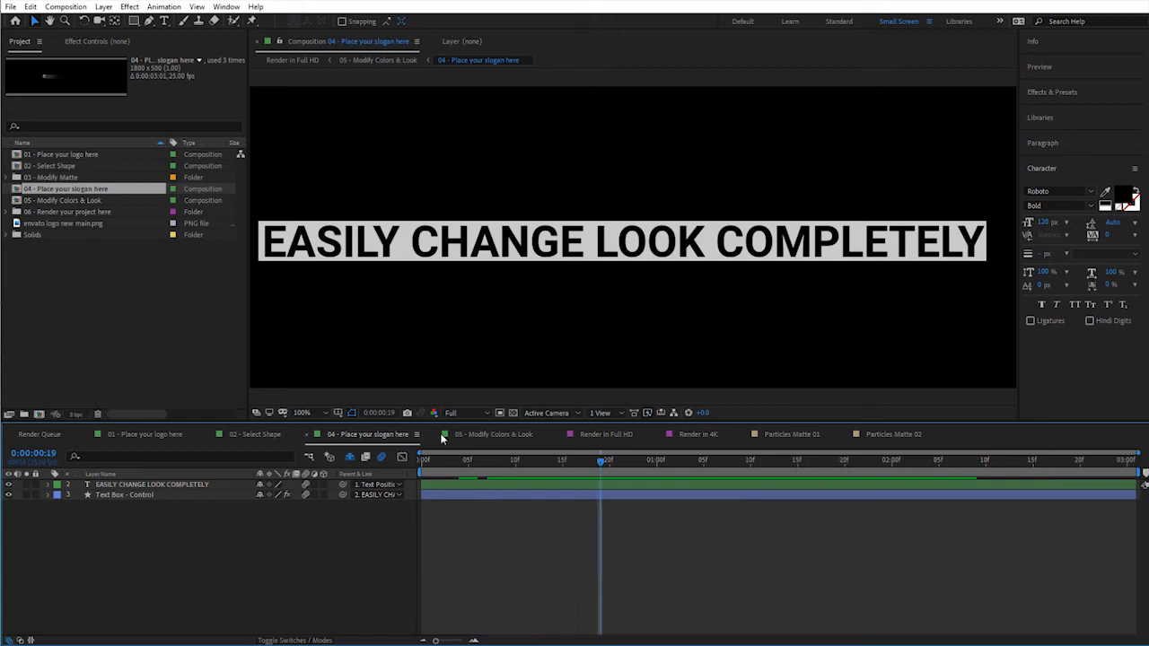
click(310, 413)
click(340, 440)
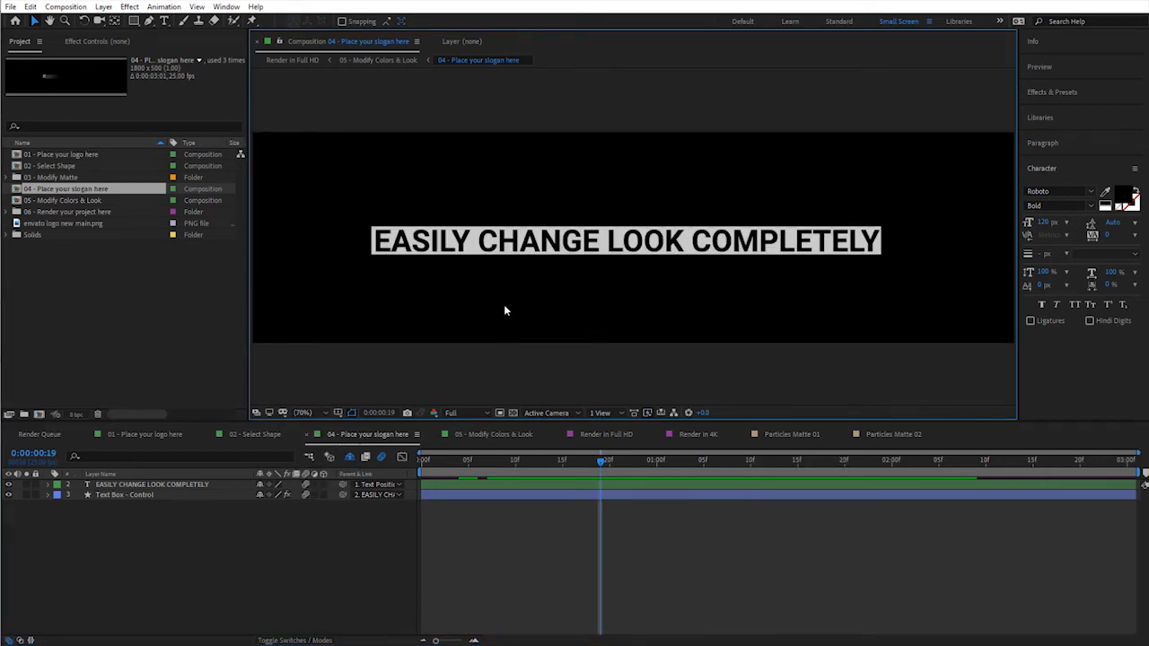
Replace the slogan text in the 04 - Place your slogan here composition with "COOL PARTICLES"
click(125, 484)
double_click(591, 245)
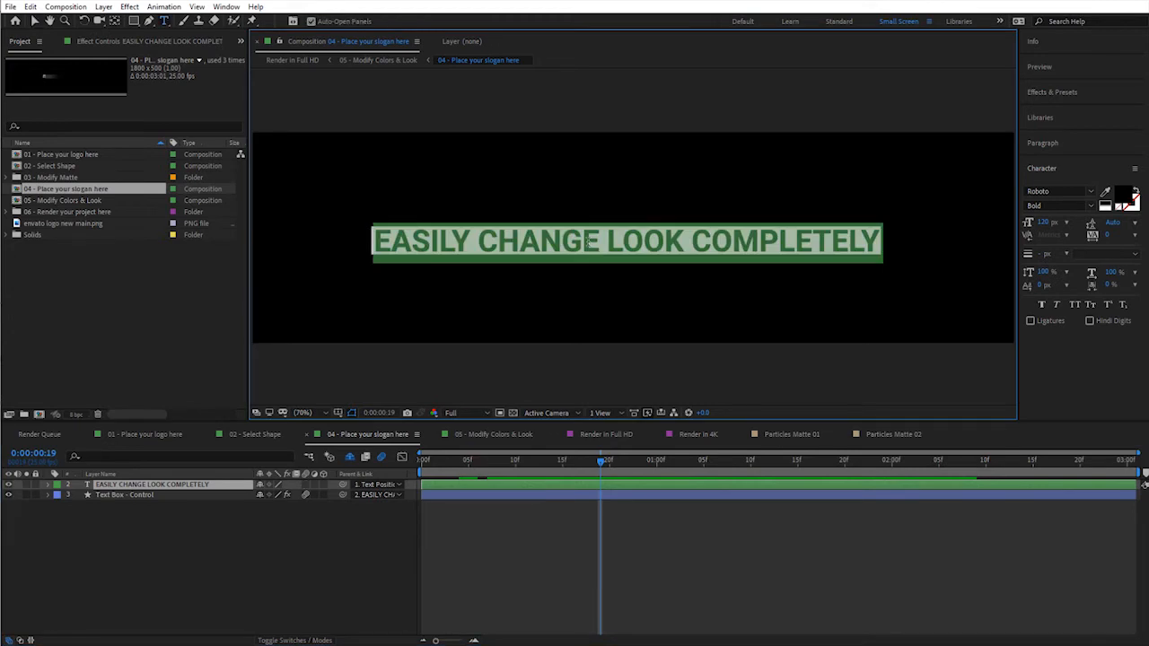
text(C)
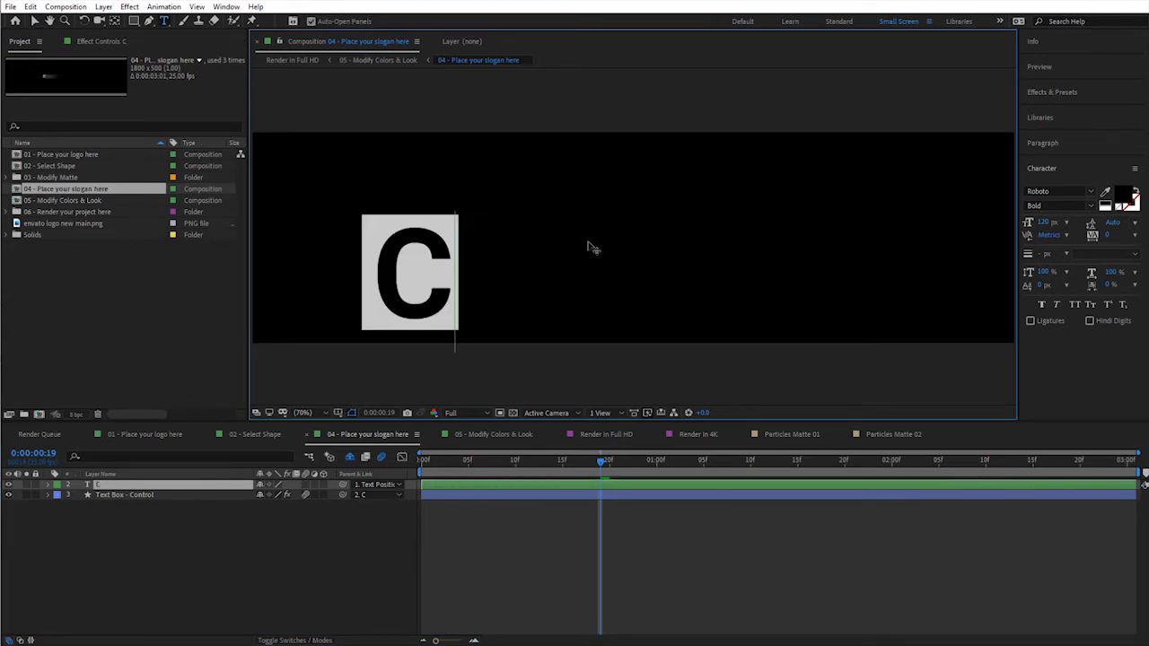
text(OOL)
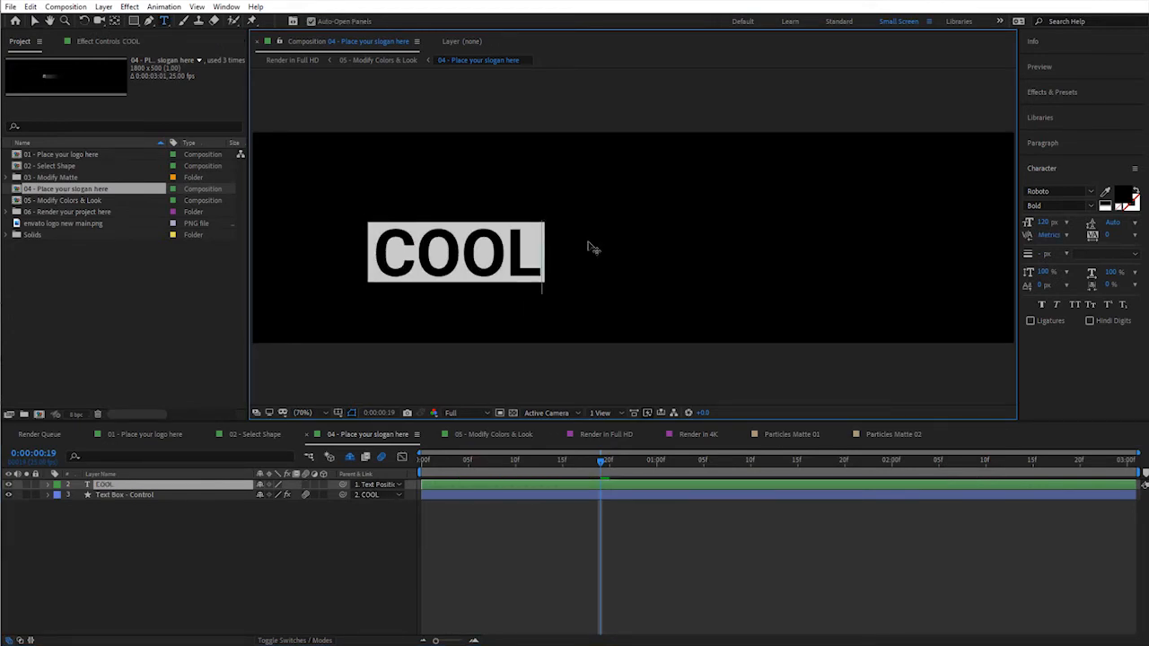
text( PARTICLES)
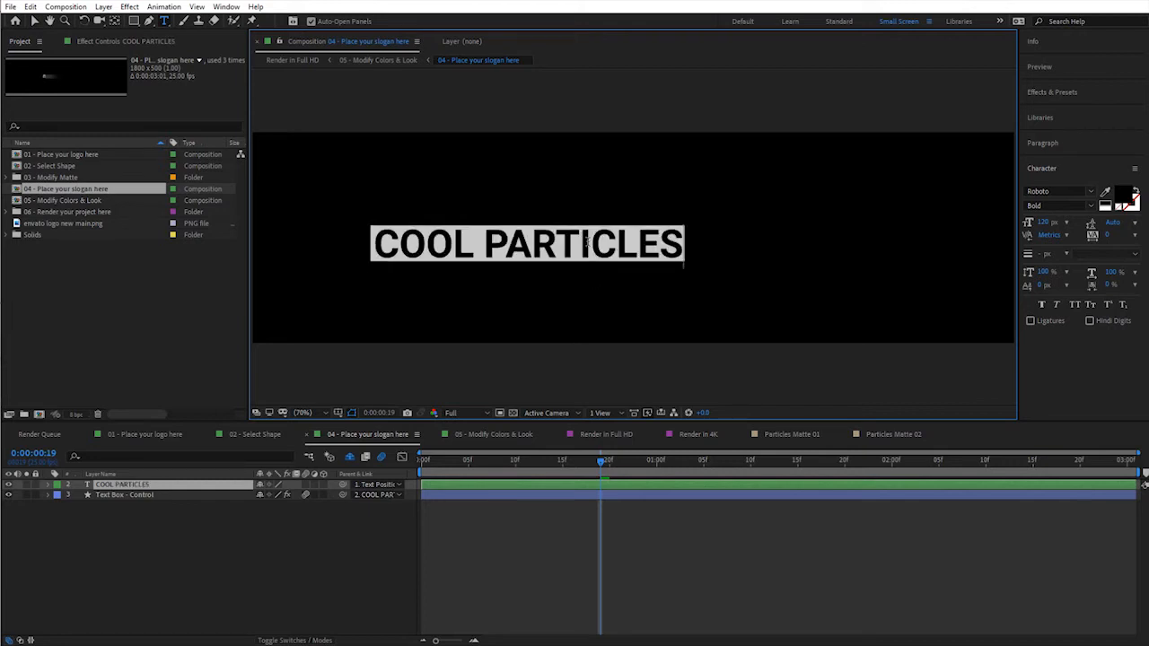
click(251, 577)
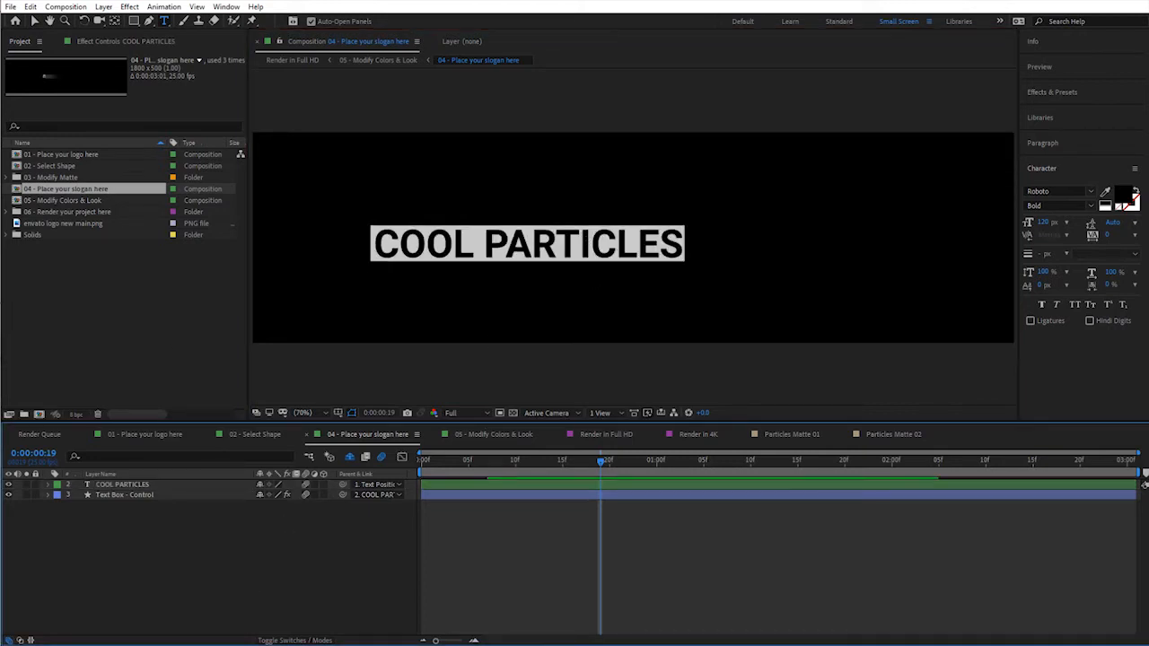
Turn on the Title/Action Safe guides and center the COOL PARTICLES slogan in the frame with the Selection tool
click(36, 23)
drag(528, 254, 639, 238)
drag(543, 229, 536, 237)
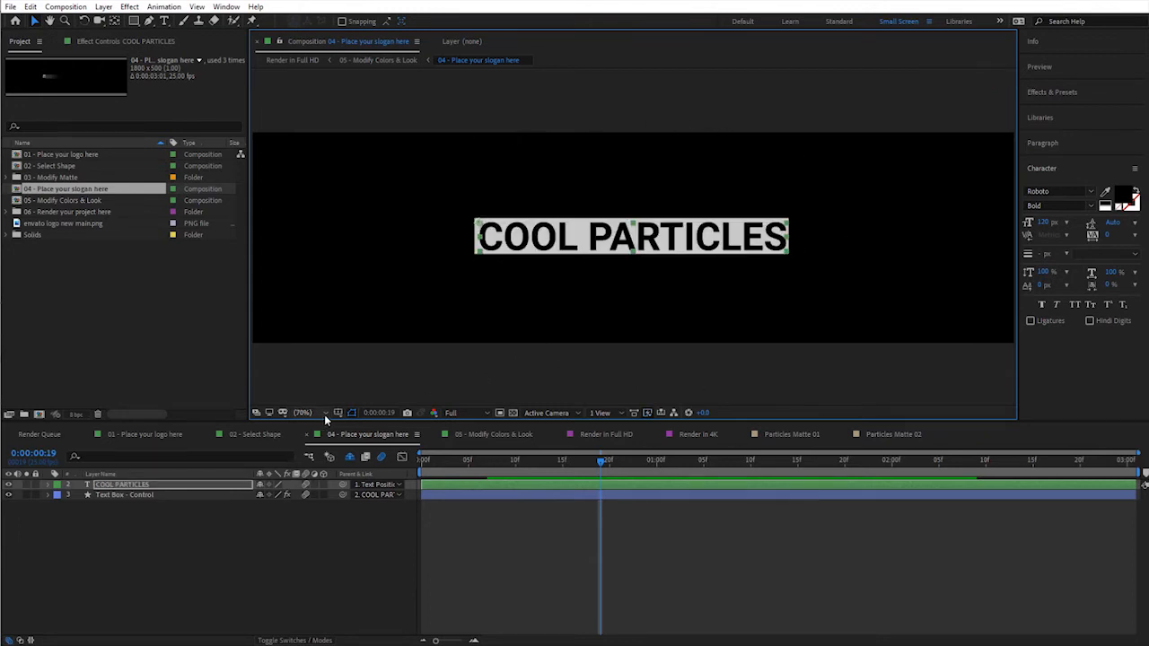
click(351, 413)
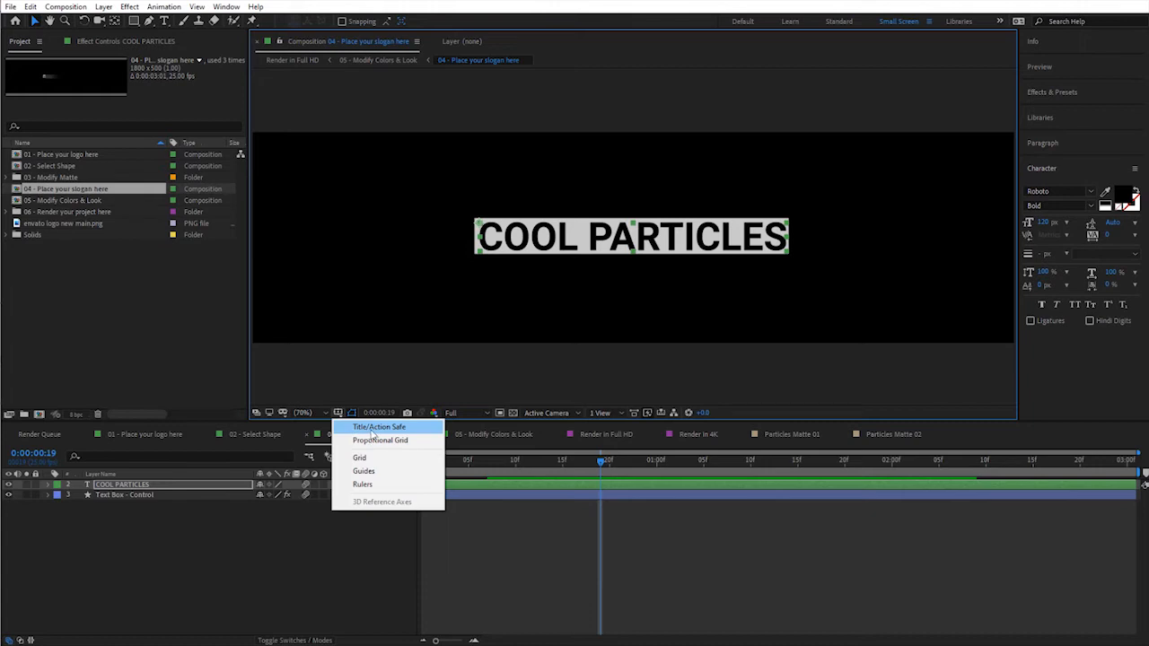
click(374, 434)
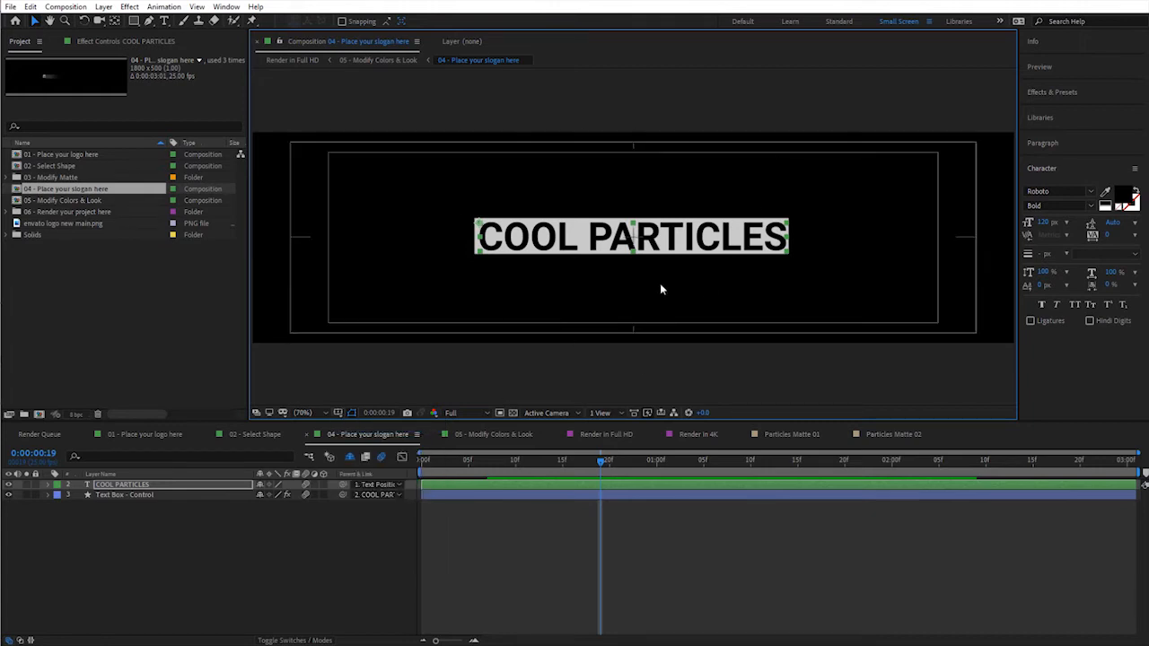
drag(682, 238, 677, 237)
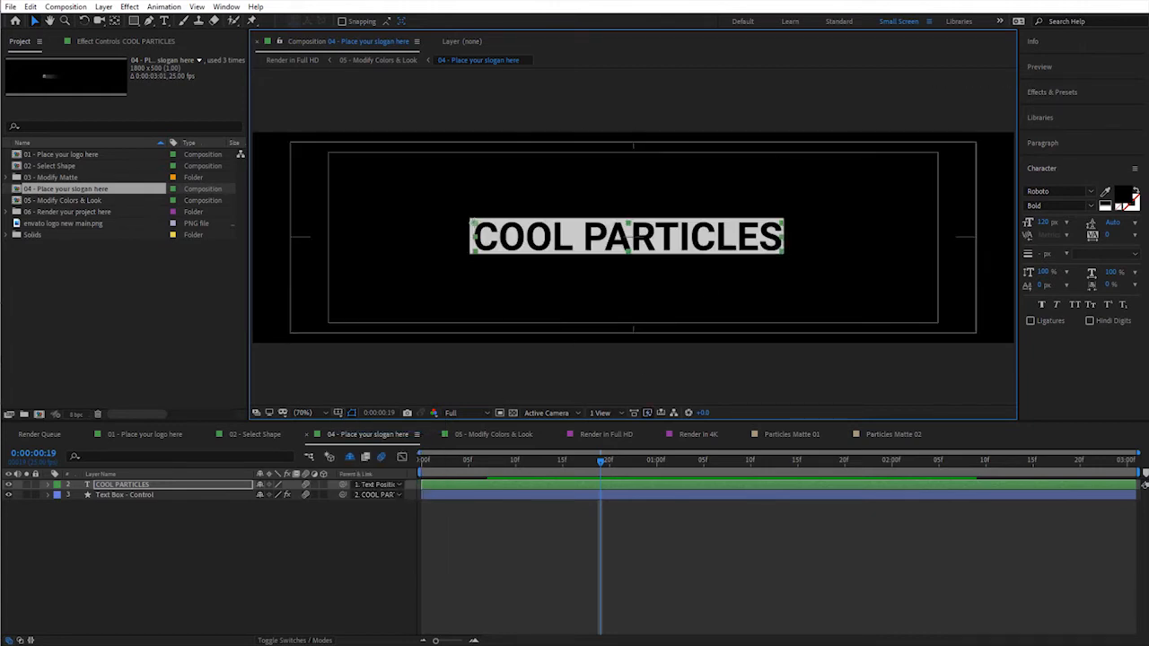
click(252, 584)
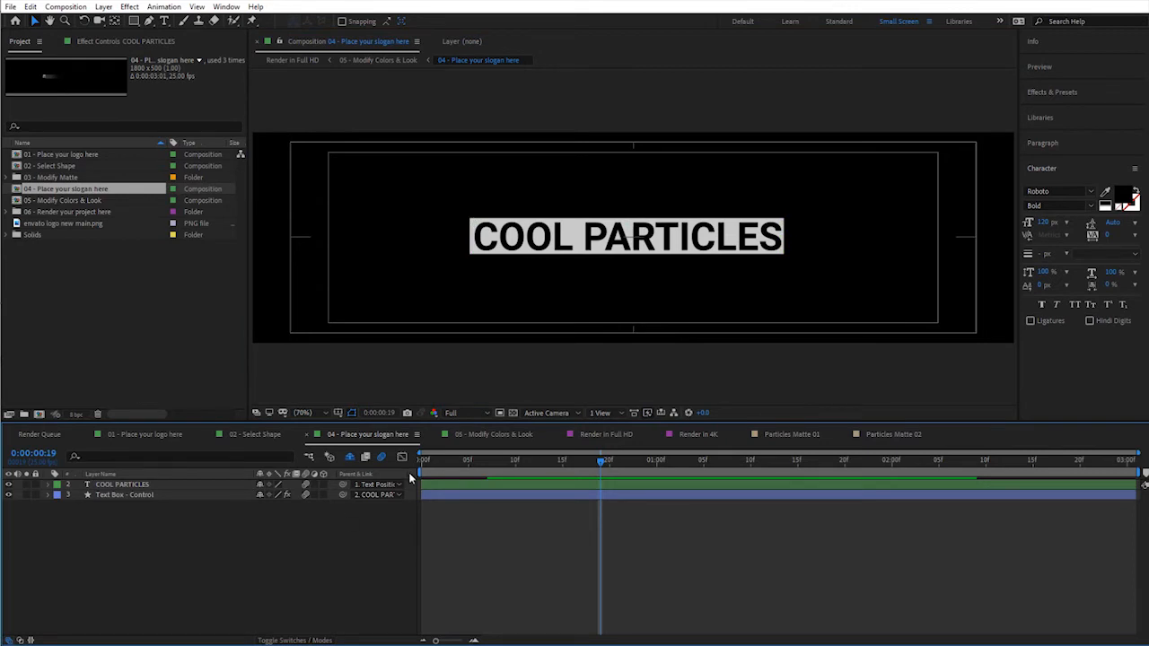
Open the 05 - Modify Colors & Look composition and check several frames of the logo animation, ending at 0:00:00:10
click(63, 202)
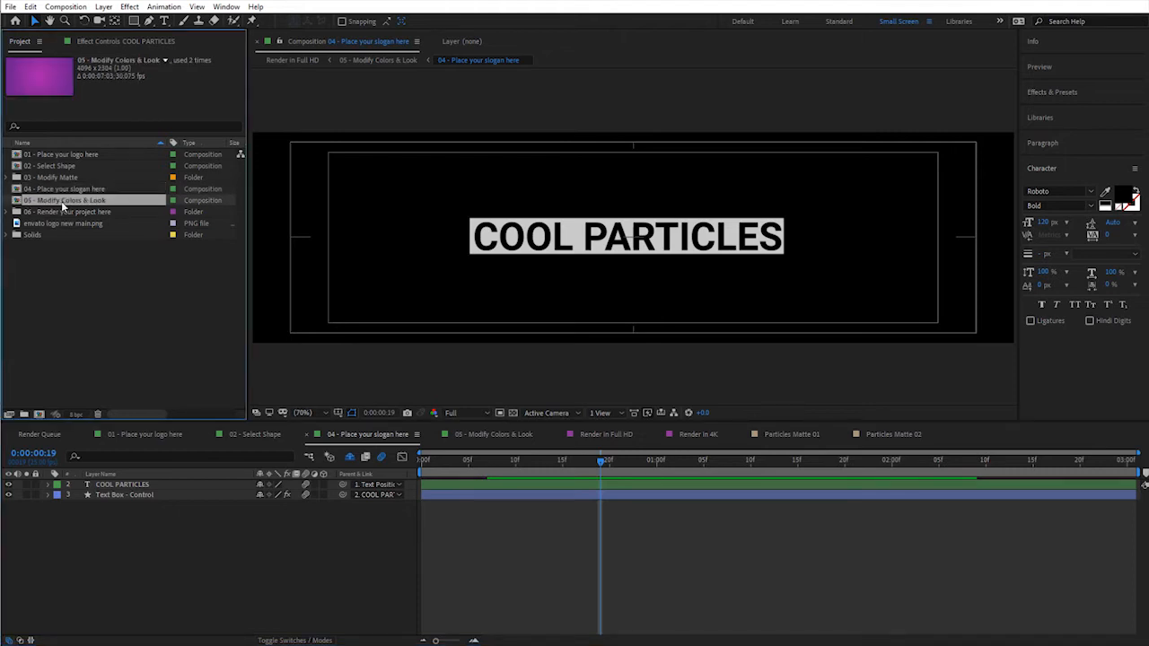
double_click(61, 201)
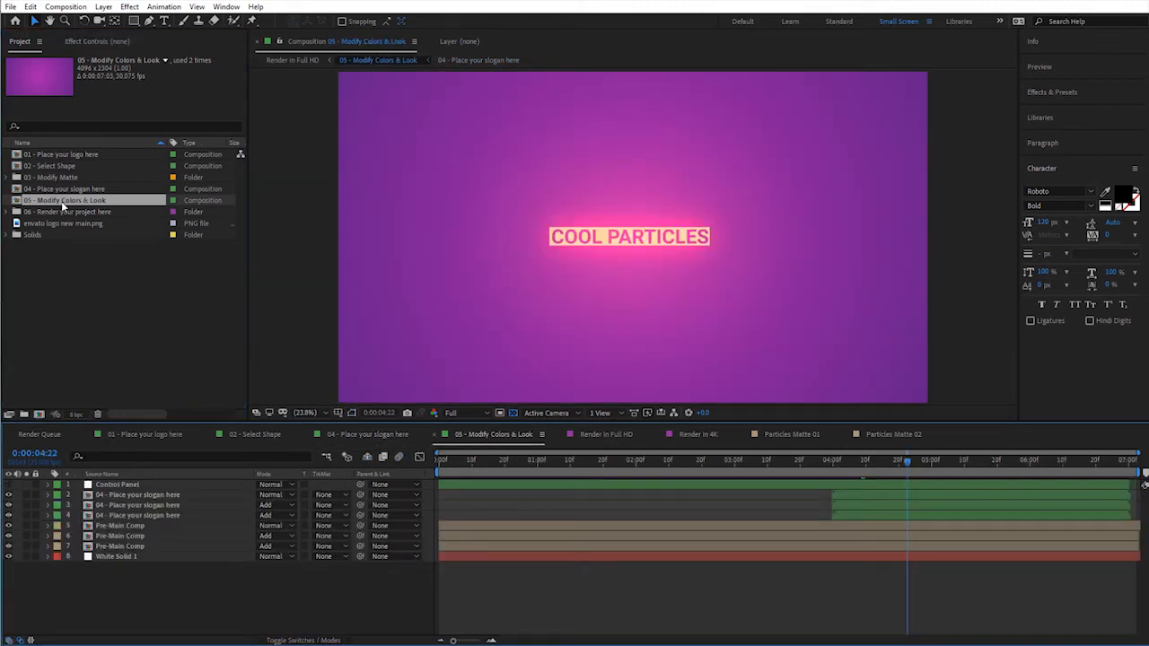
click(604, 463)
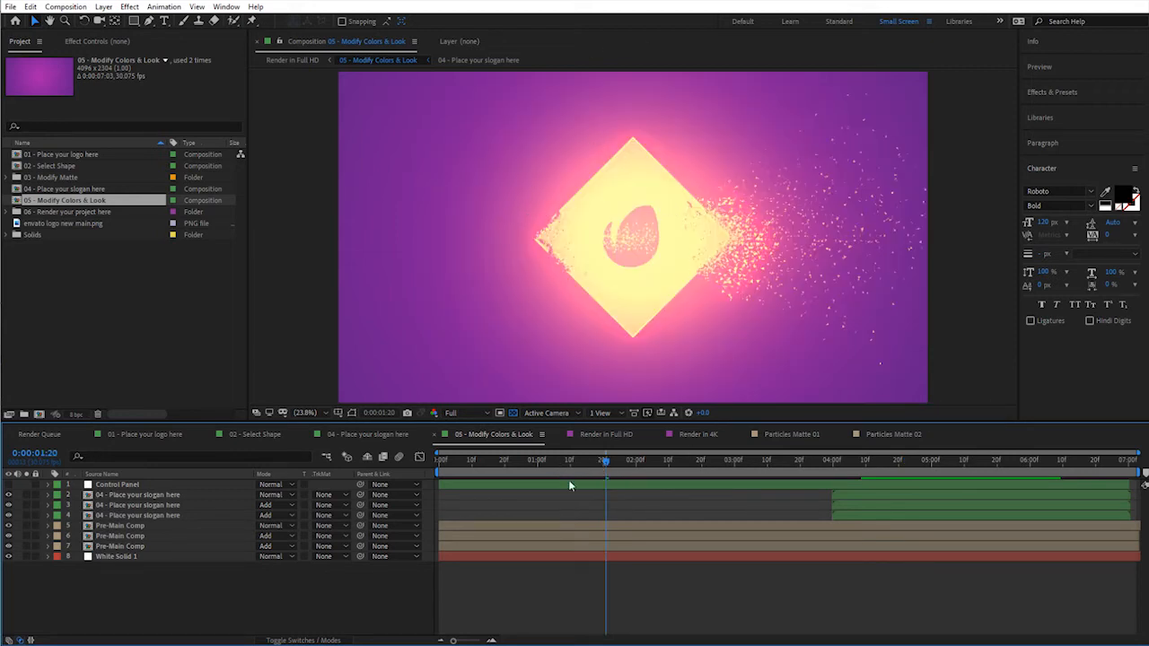
click(478, 463)
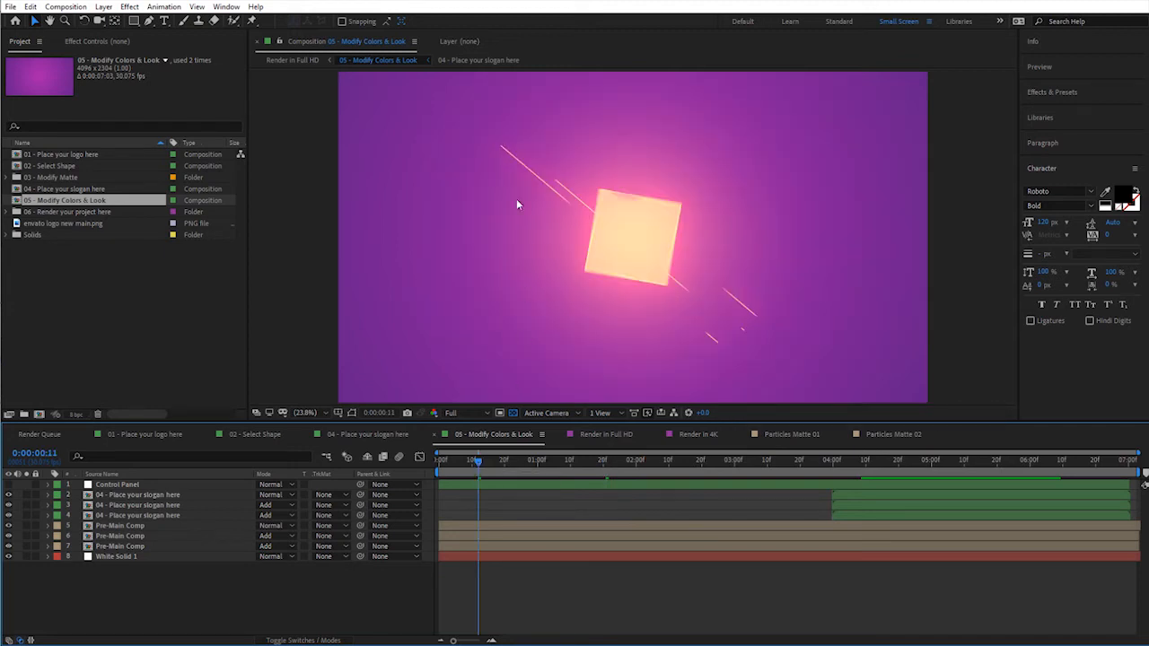
click(498, 464)
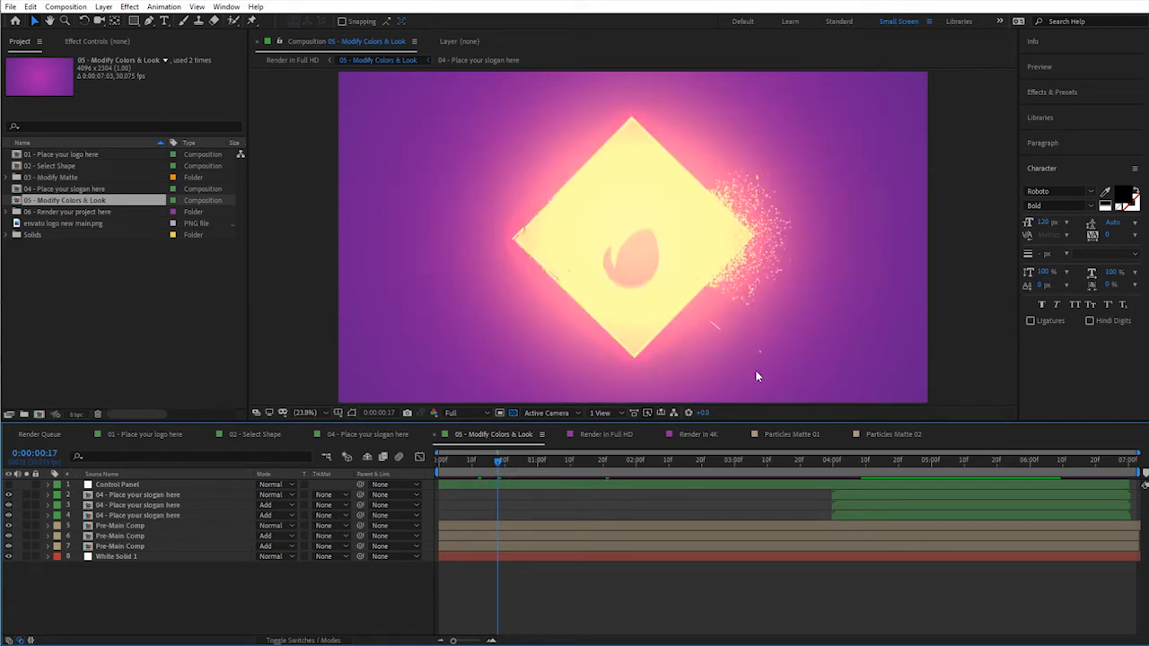
click(476, 463)
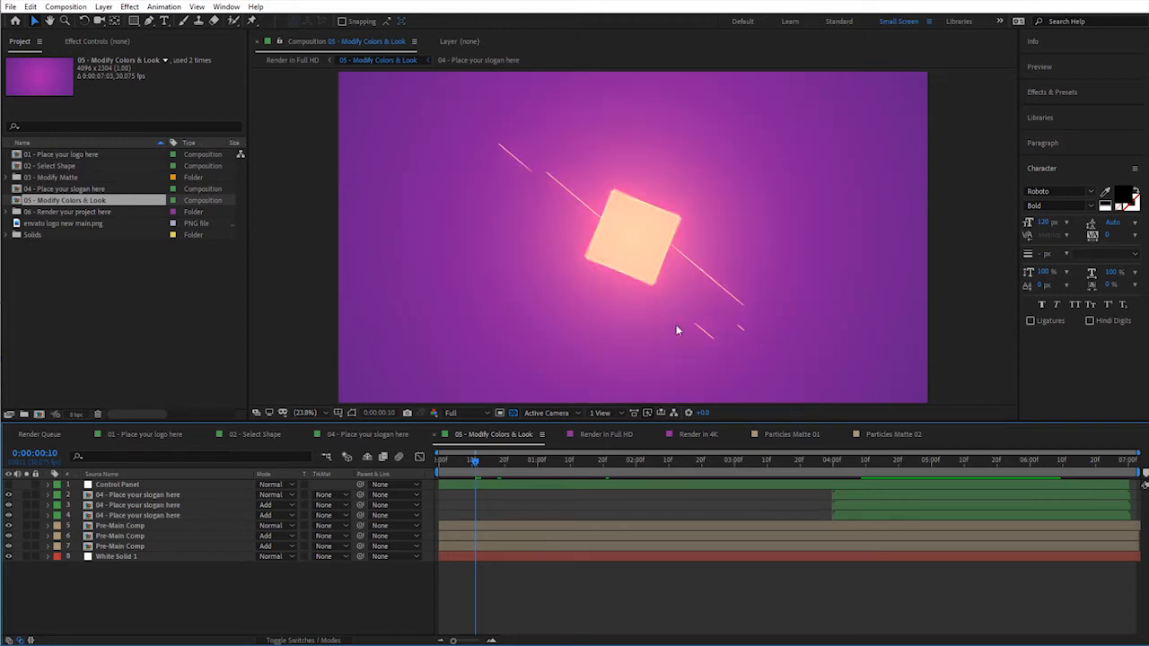
Select the Control Panel layer and show its effect controls
click(119, 486)
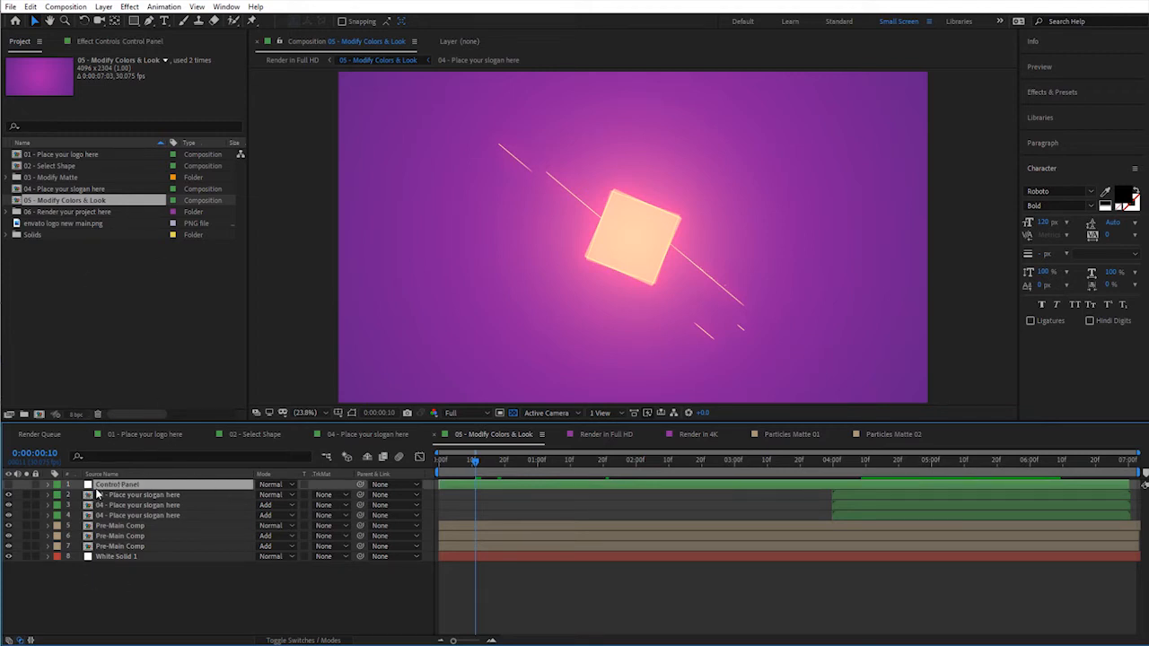
click(116, 42)
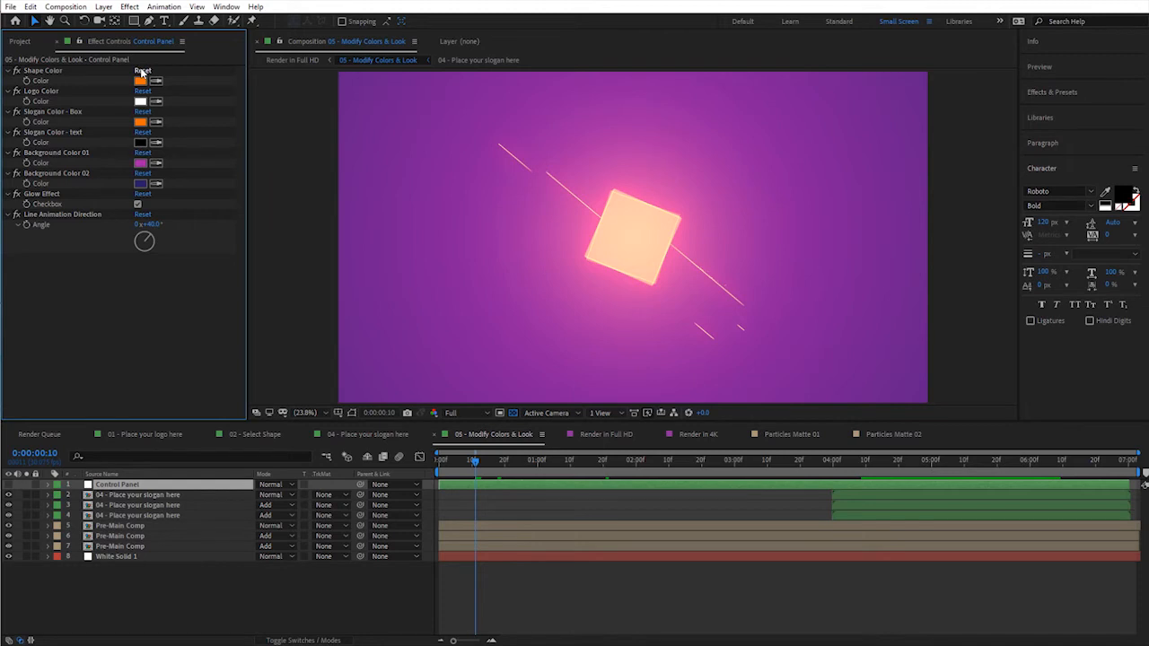
click(226, 6)
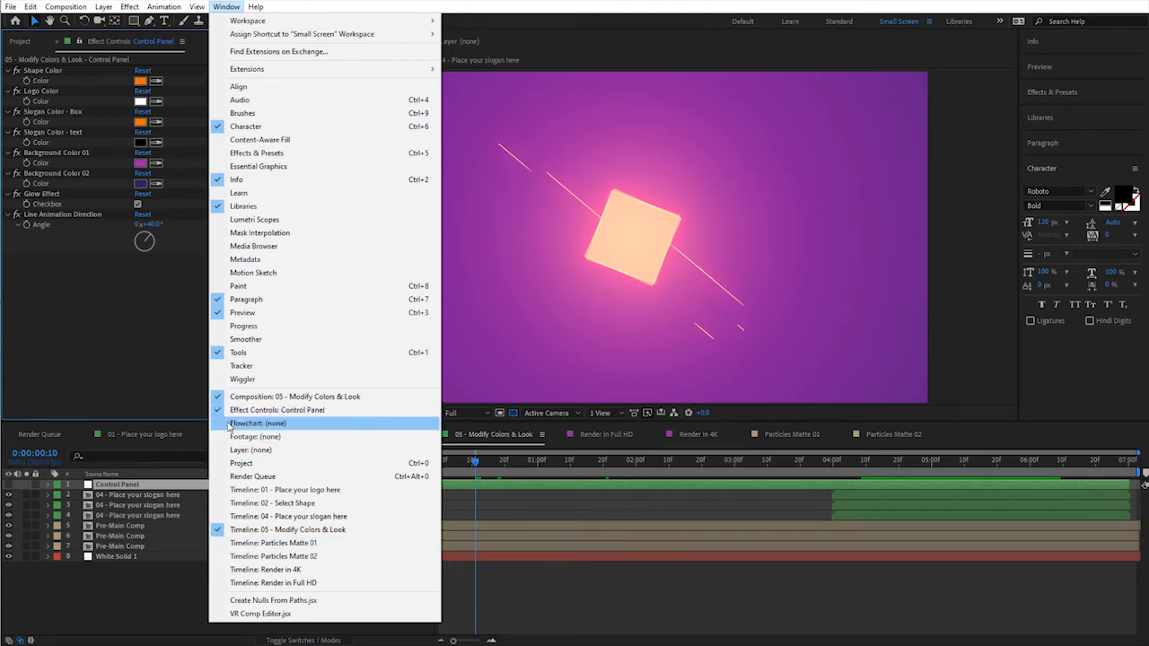
click(36, 322)
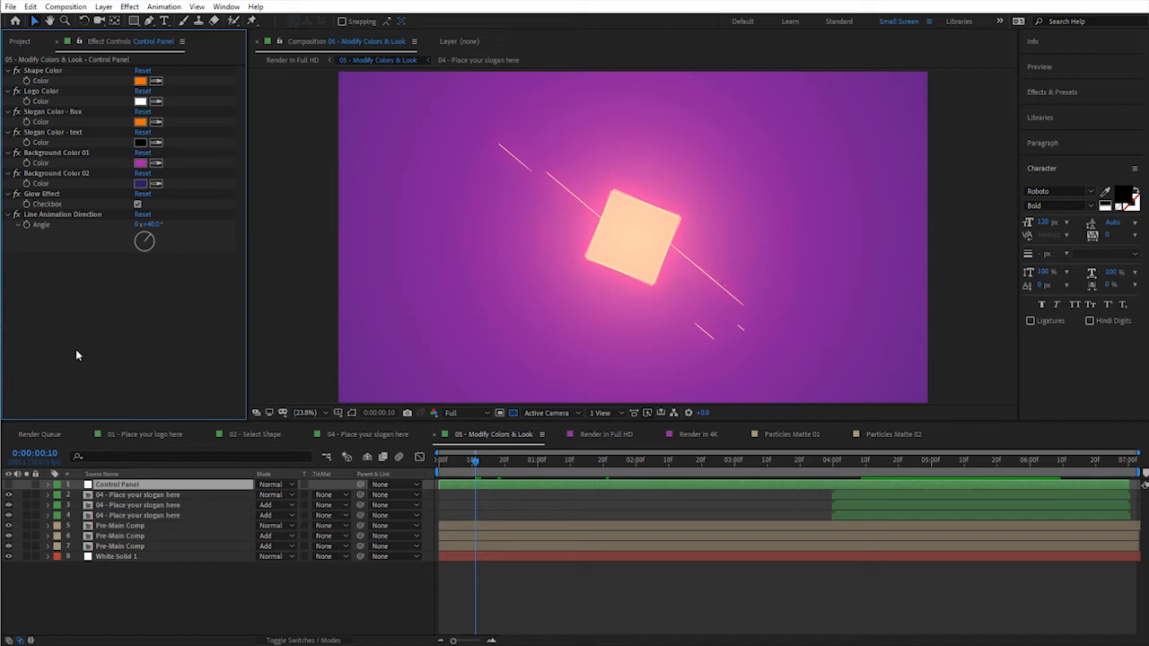
click(128, 485)
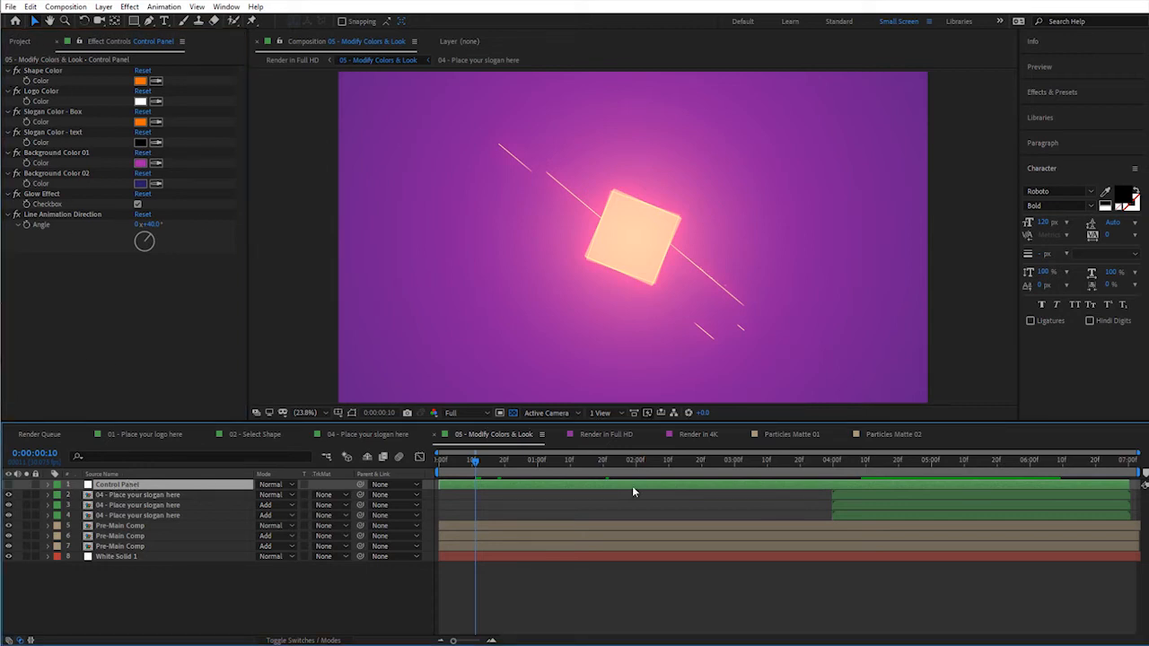
Go to 0:00:02:02 and switch the Glow Effect off and on again to compare the look
click(644, 462)
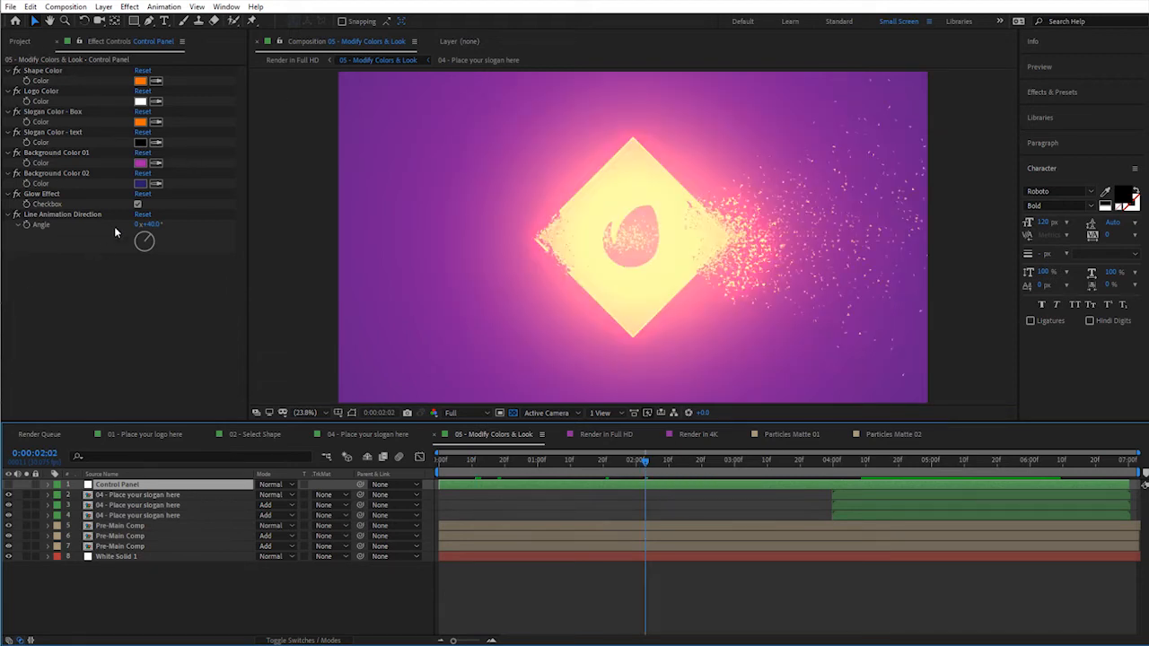
click(45, 193)
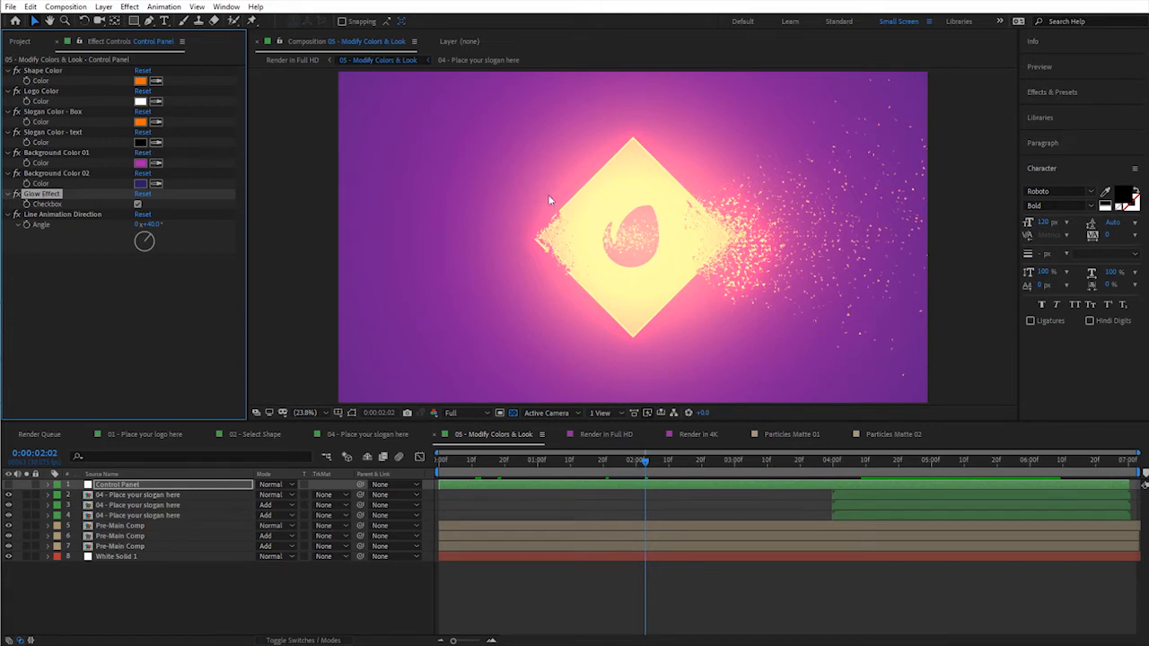
click(138, 205)
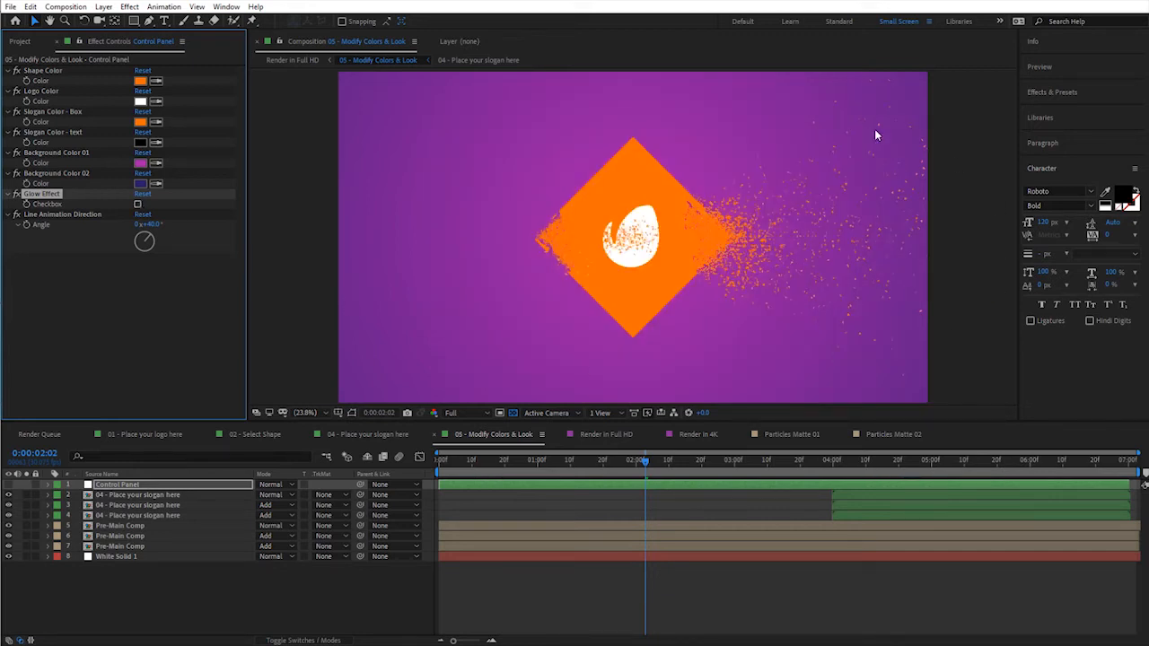
click(137, 203)
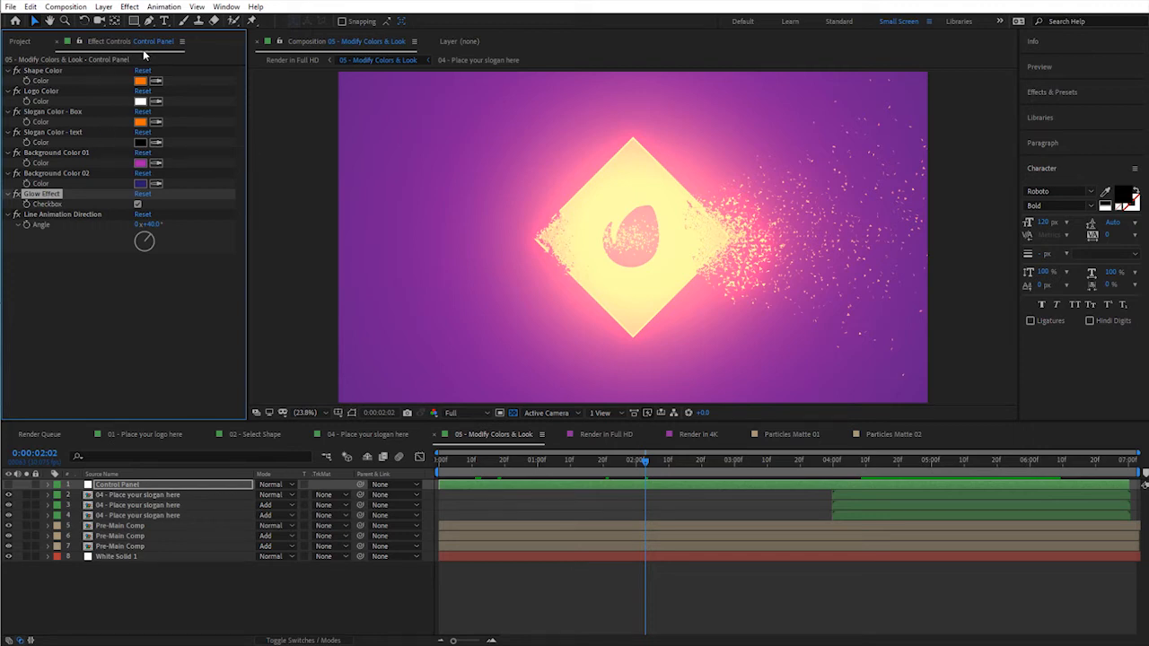
Change the Shape Color to bright blue (0030FF)
click(53, 75)
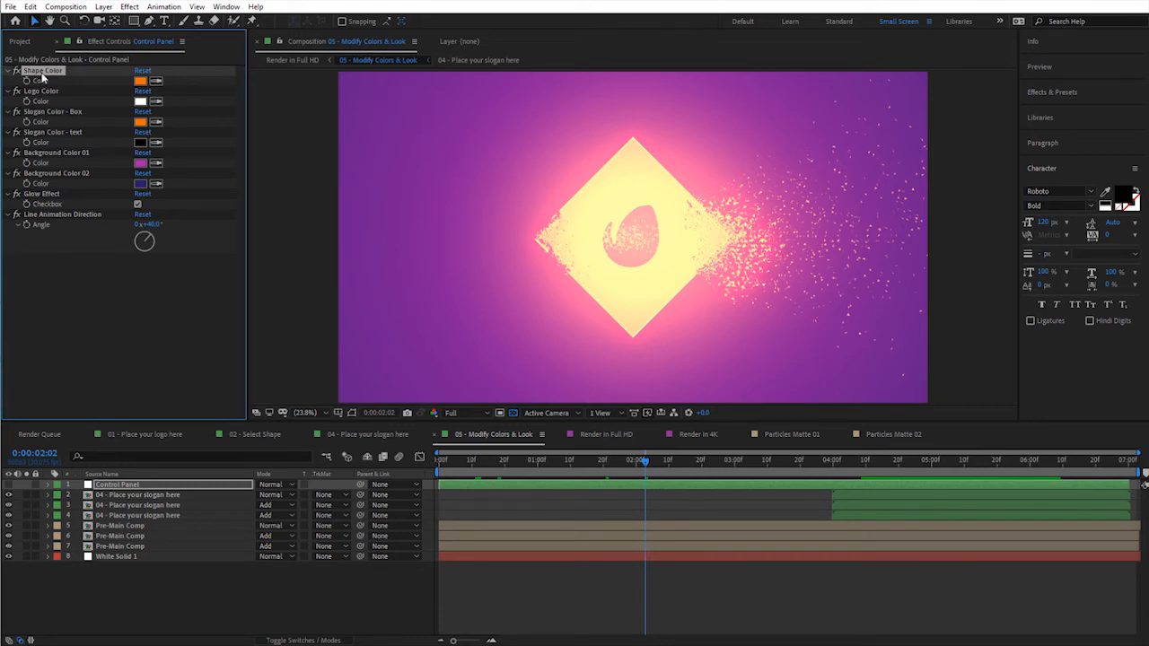
click(140, 81)
drag(36, 284, 354, 169)
drag(395, 257, 391, 252)
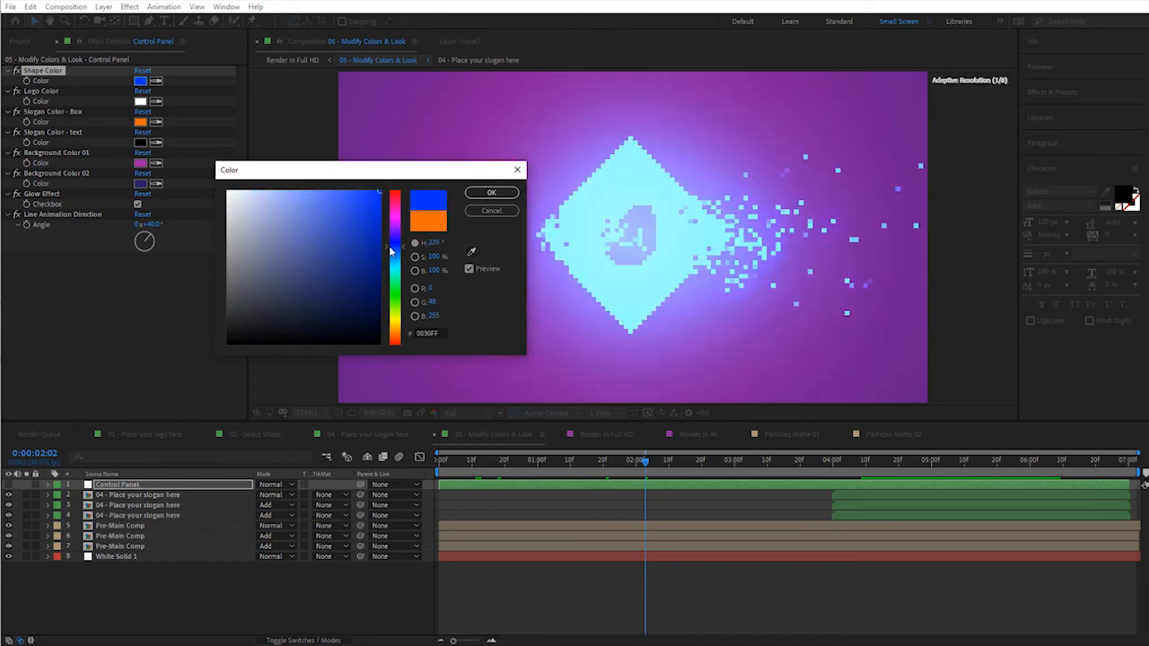
click(491, 192)
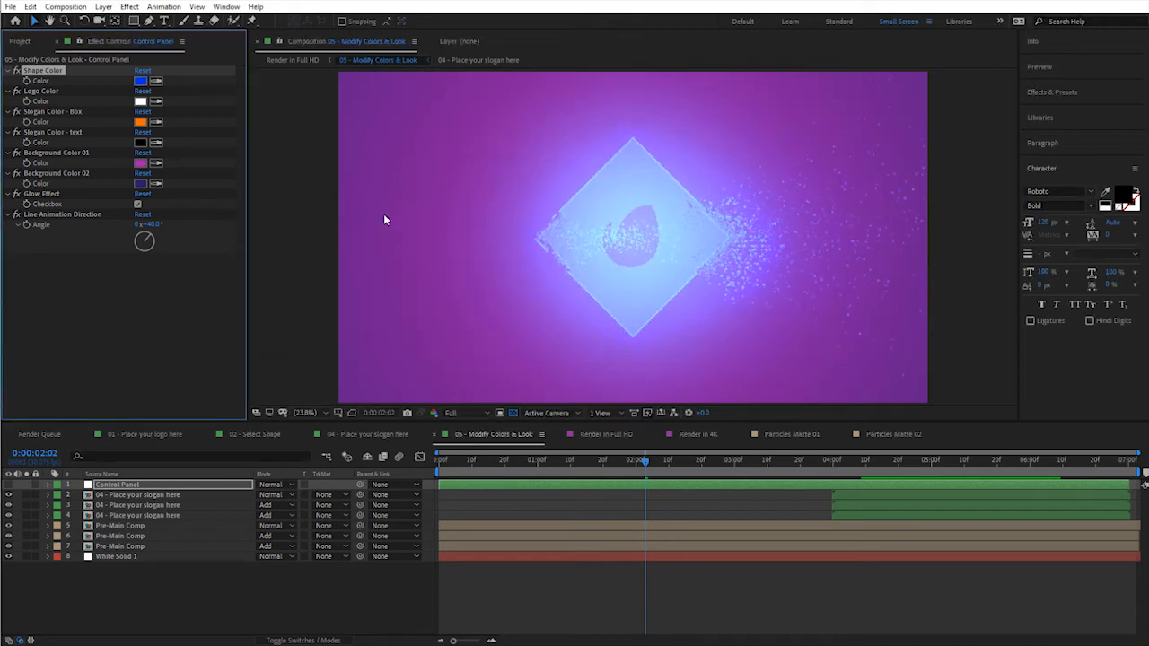
Try a light red and a black Logo Color, and set the color back to white
click(140, 101)
click(335, 226)
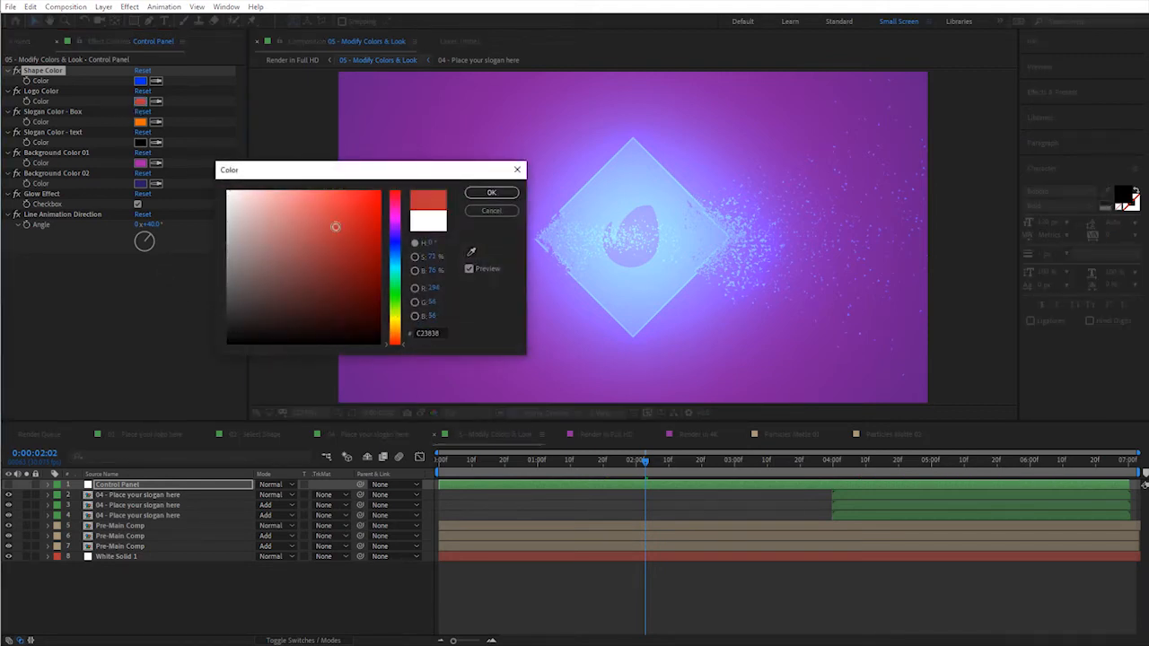
click(491, 192)
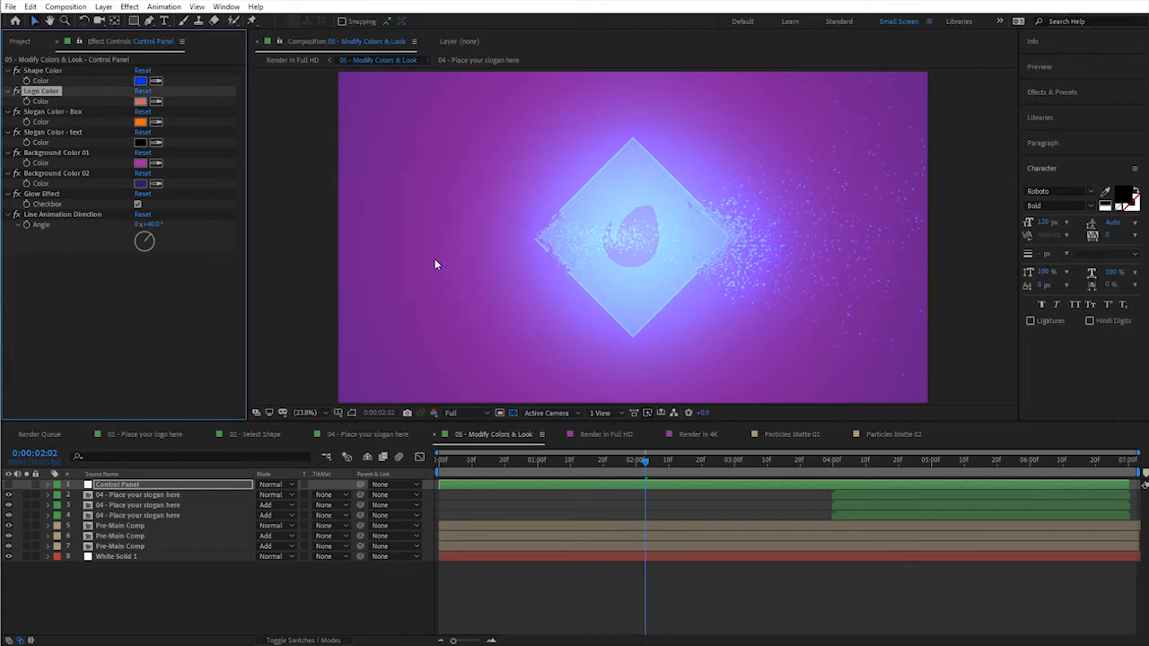
click(140, 101)
drag(371, 303, 324, 340)
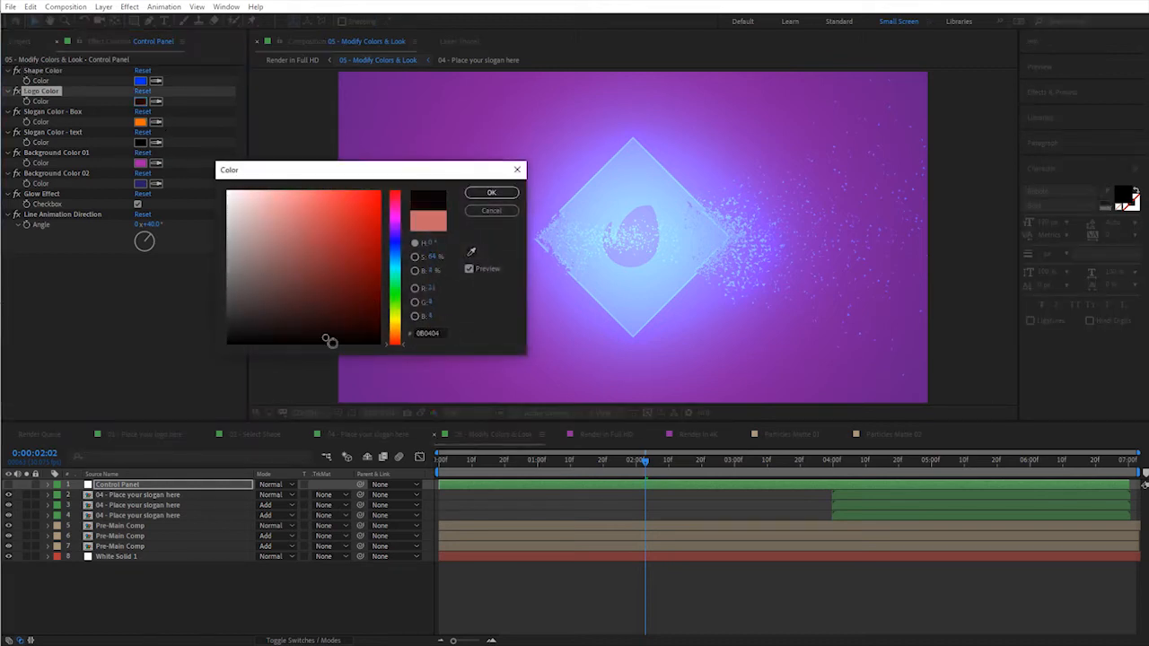
click(491, 192)
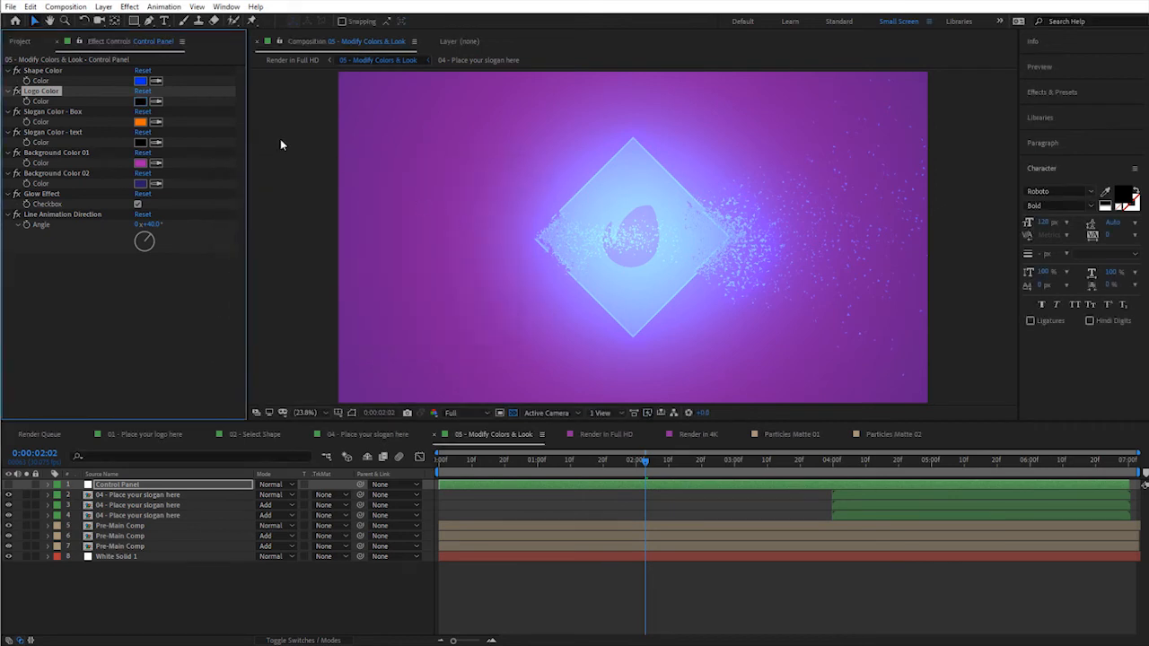
click(141, 103)
drag(365, 295, 170, 163)
click(489, 194)
Go to 0:00:04:20 and match the Slogan Color - Box to the blue sampled from the Shape Color
click(64, 112)
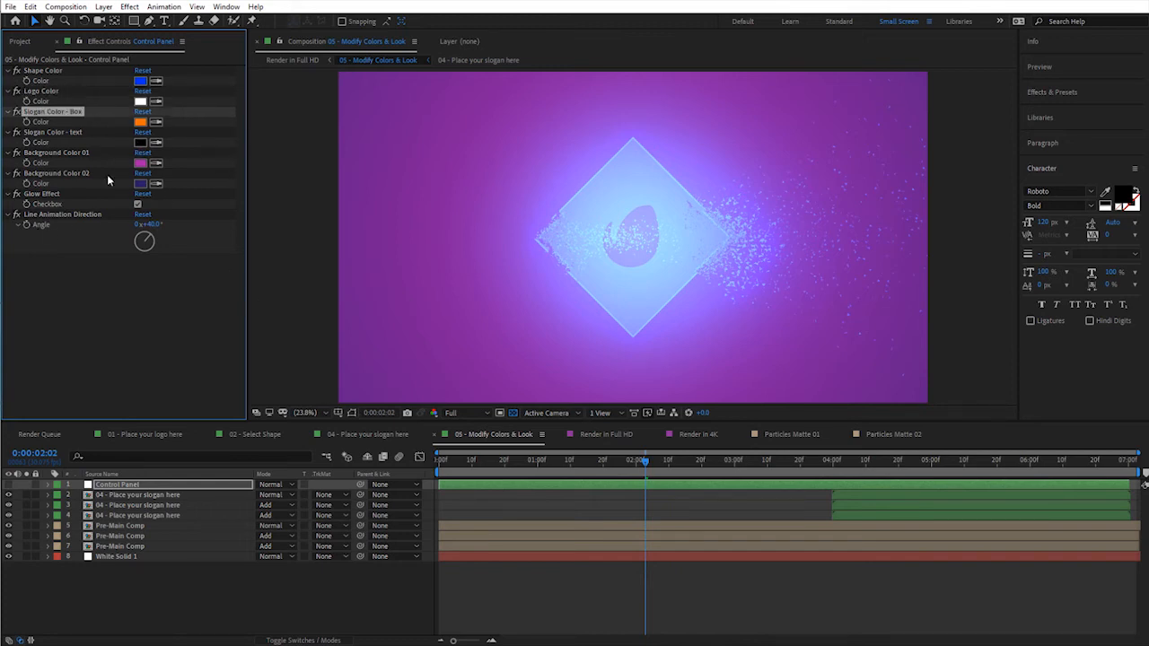
click(900, 458)
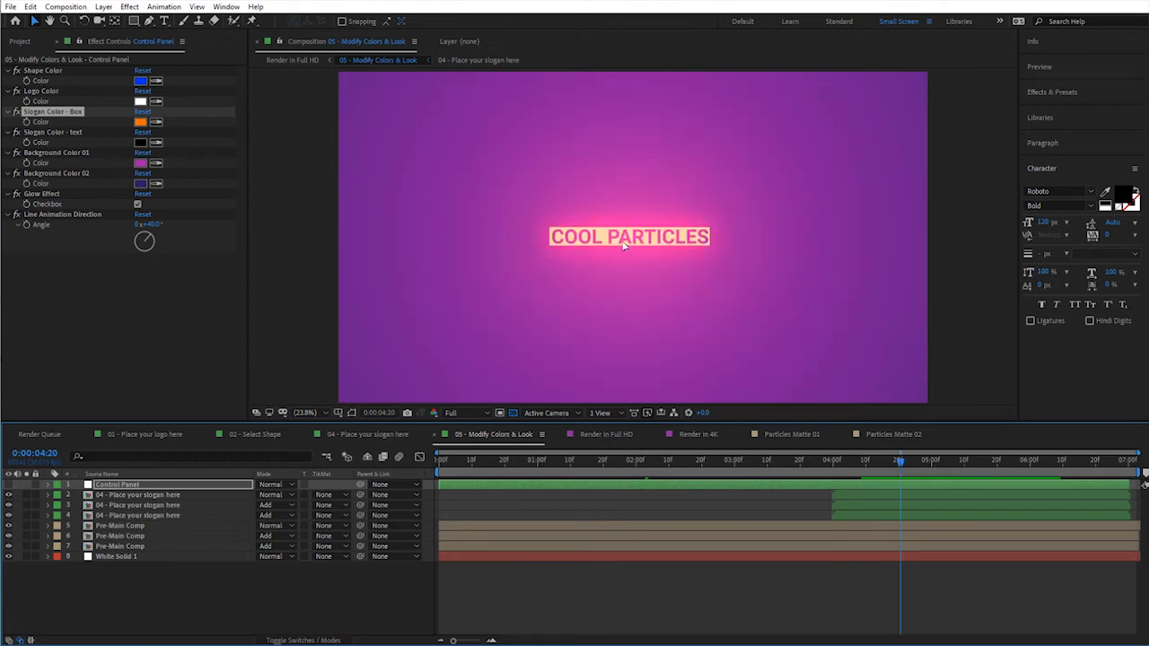
click(156, 122)
click(142, 79)
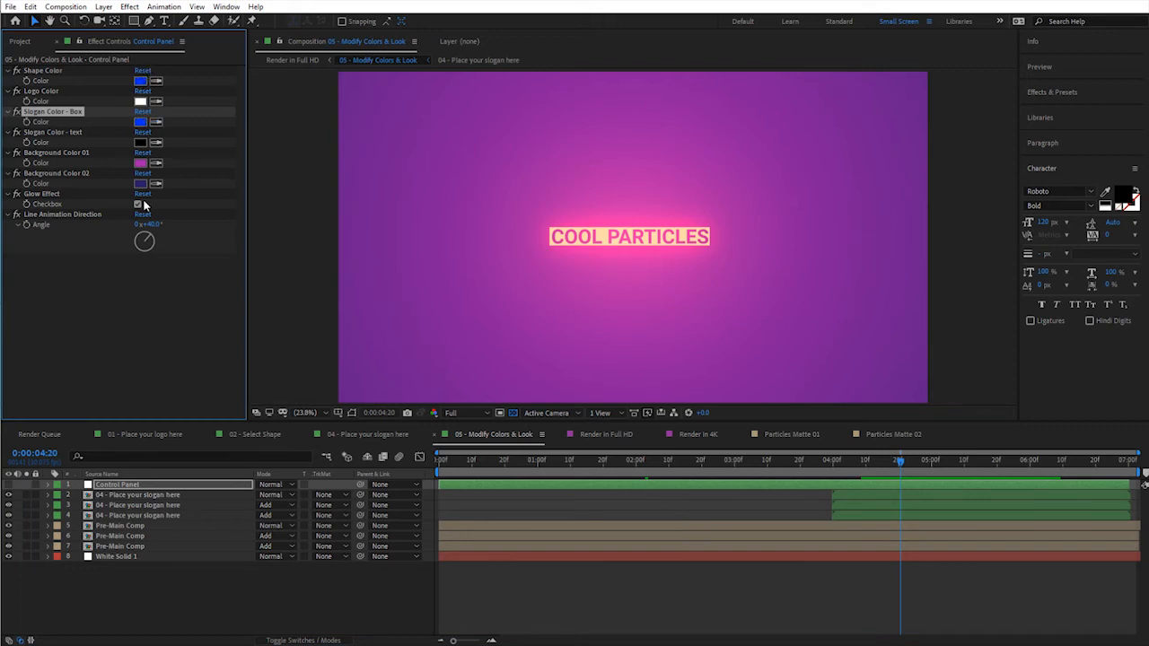
Try a different Slogan Color - text, and set the color back to black
click(140, 203)
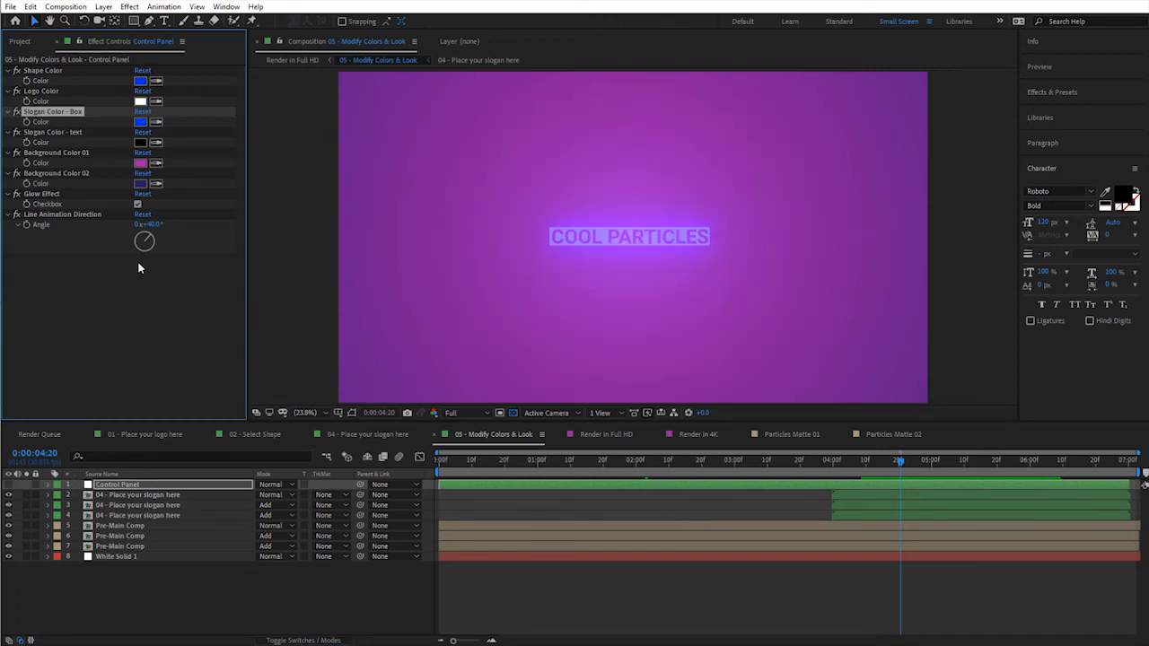
click(61, 134)
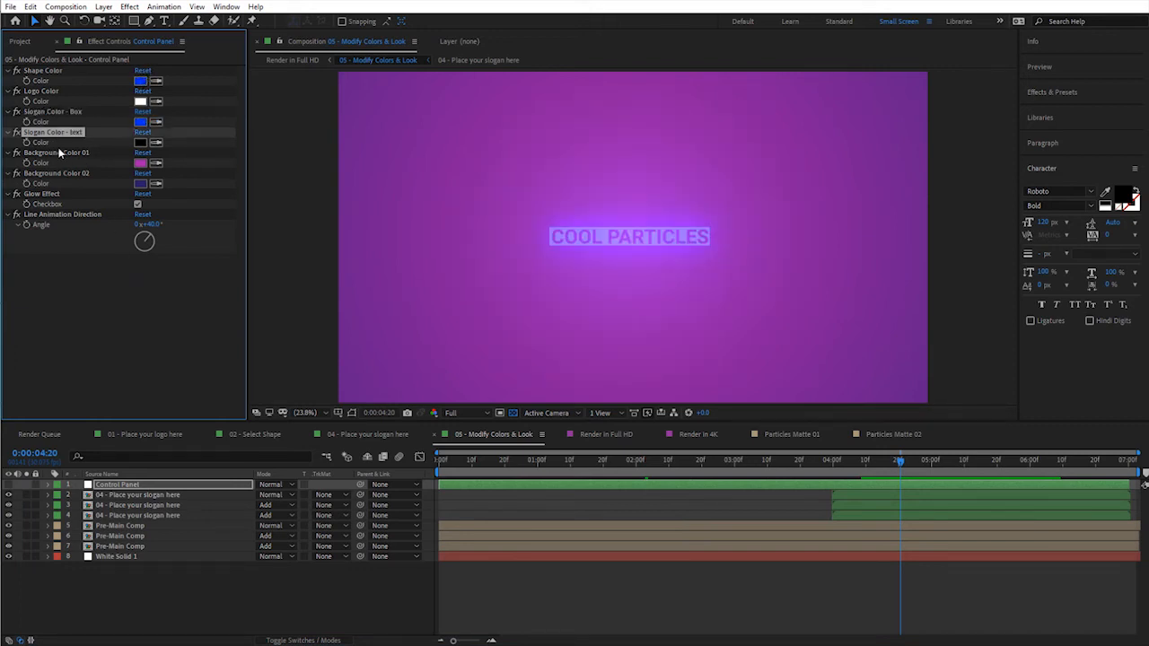
click(140, 142)
click(328, 217)
click(504, 192)
click(142, 164)
drag(306, 284, 200, 368)
click(496, 194)
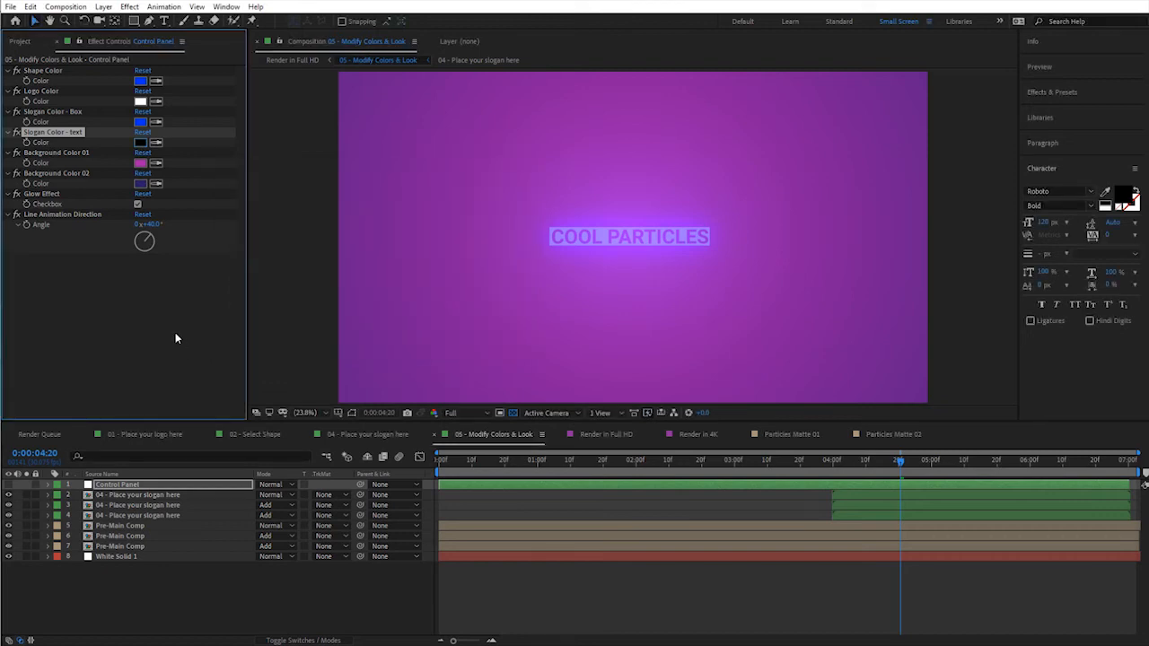
Change Background Color 01 to a very dark, muted purple
click(53, 158)
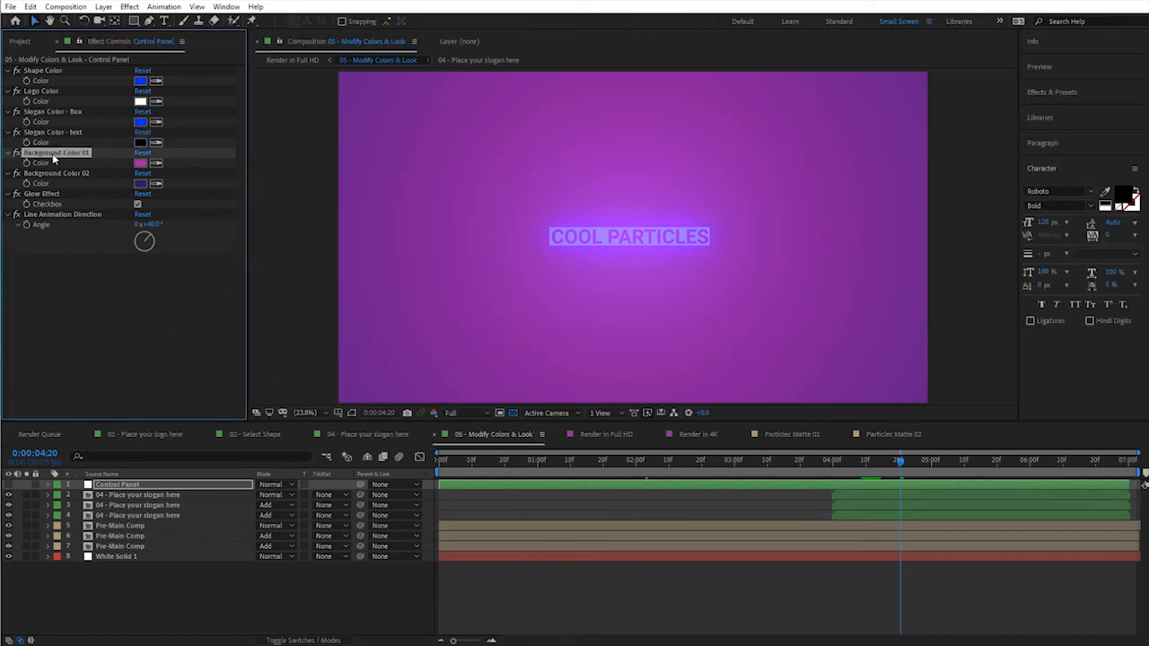
click(141, 164)
drag(315, 289, 273, 312)
click(492, 192)
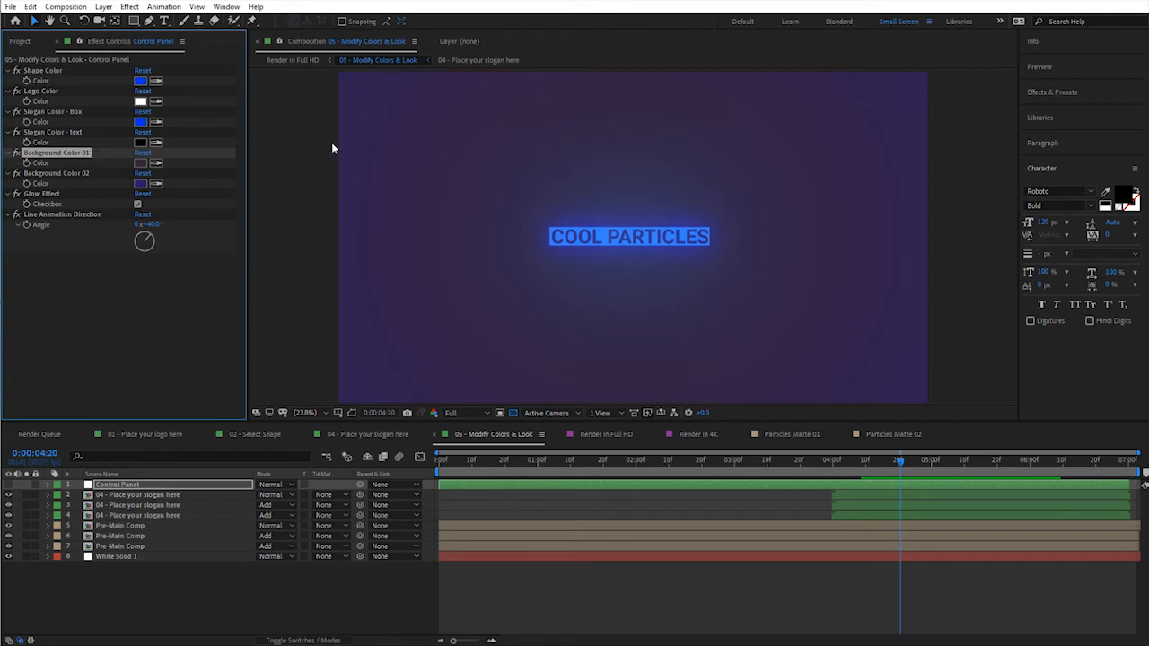
Try a pale lavender for Background Color 02, and settle on black (000000)
click(139, 184)
click(239, 192)
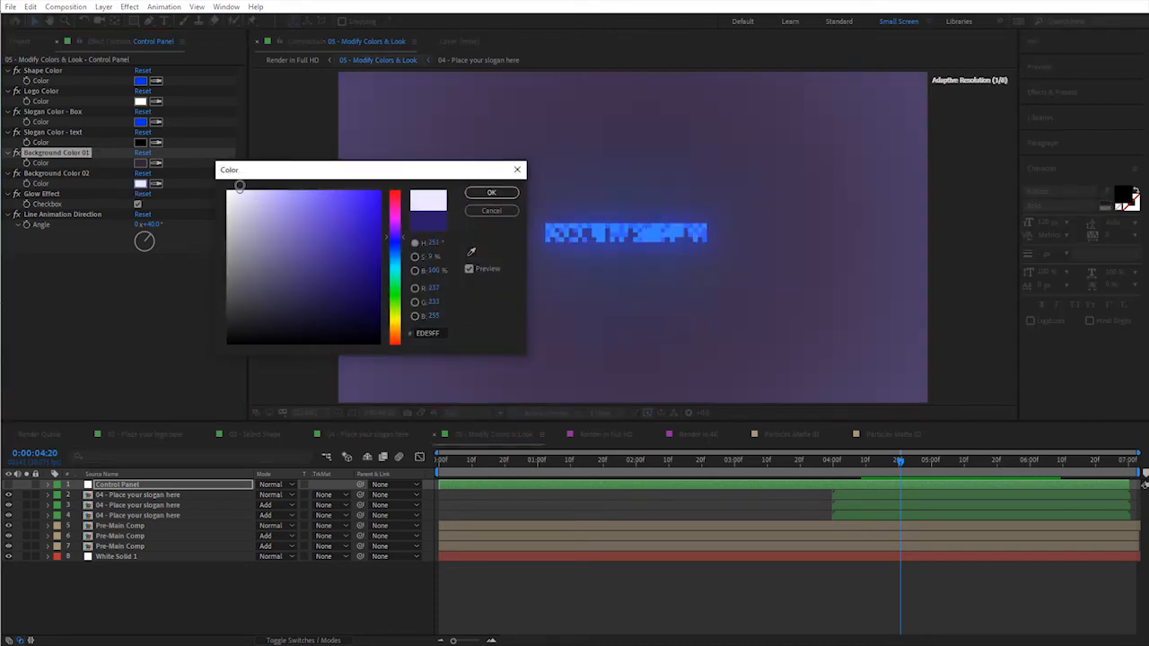
click(356, 234)
mouse_move(378, 255)
mouse_down()
mouse_move(371, 290)
mouse_move(387, 332)
mouse_move(418, 349)
mouse_up()
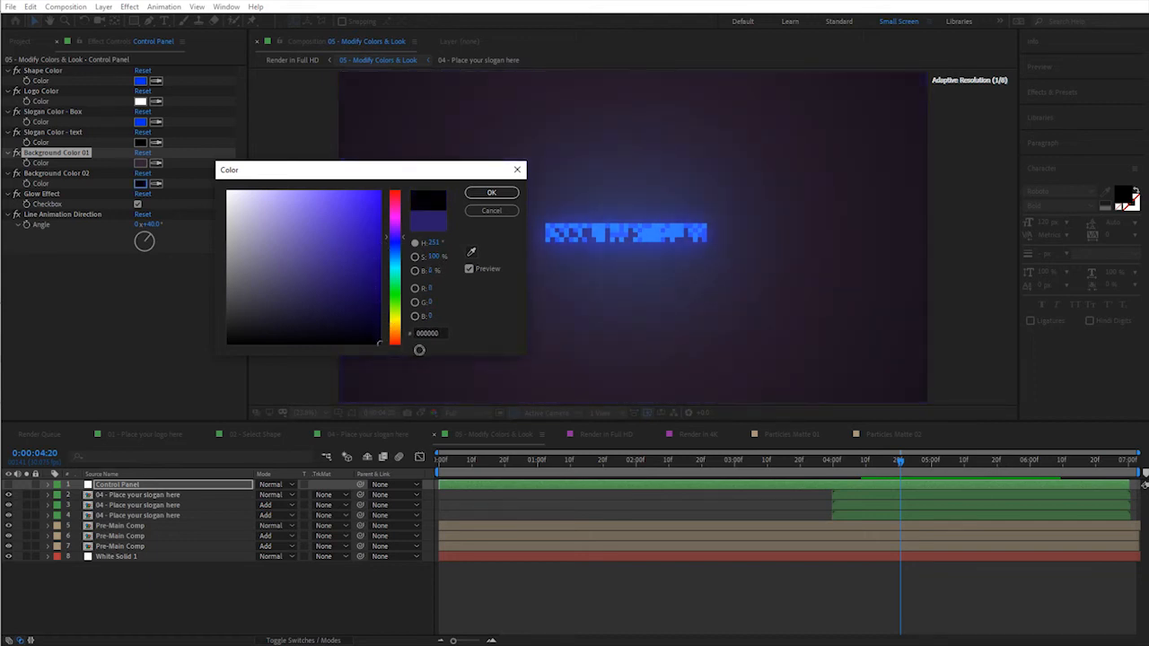
click(492, 193)
Go to 0:00:00:06, where the animated lines show, and set the Line Animation Direction angle to 0°
click(617, 462)
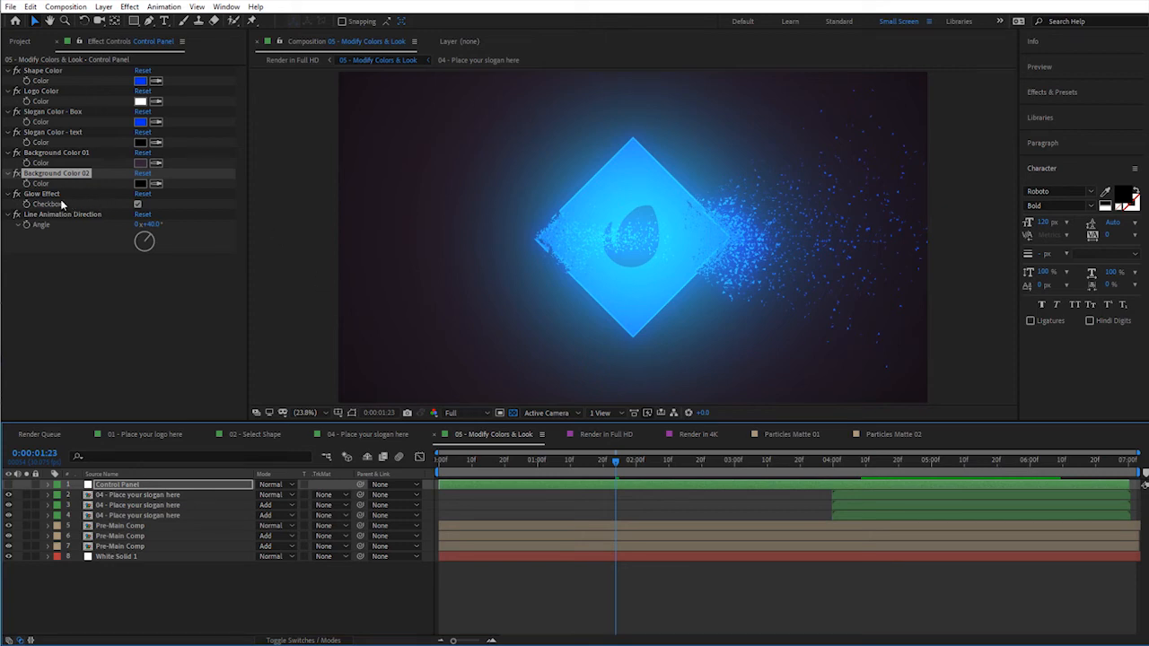
click(43, 216)
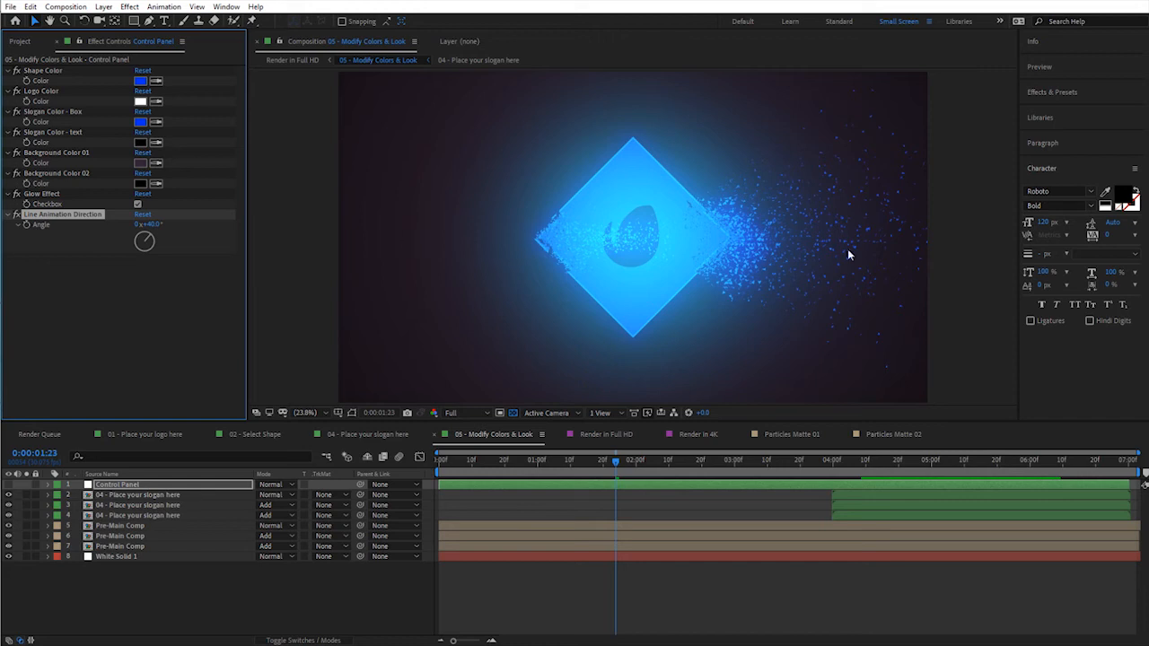
click(486, 462)
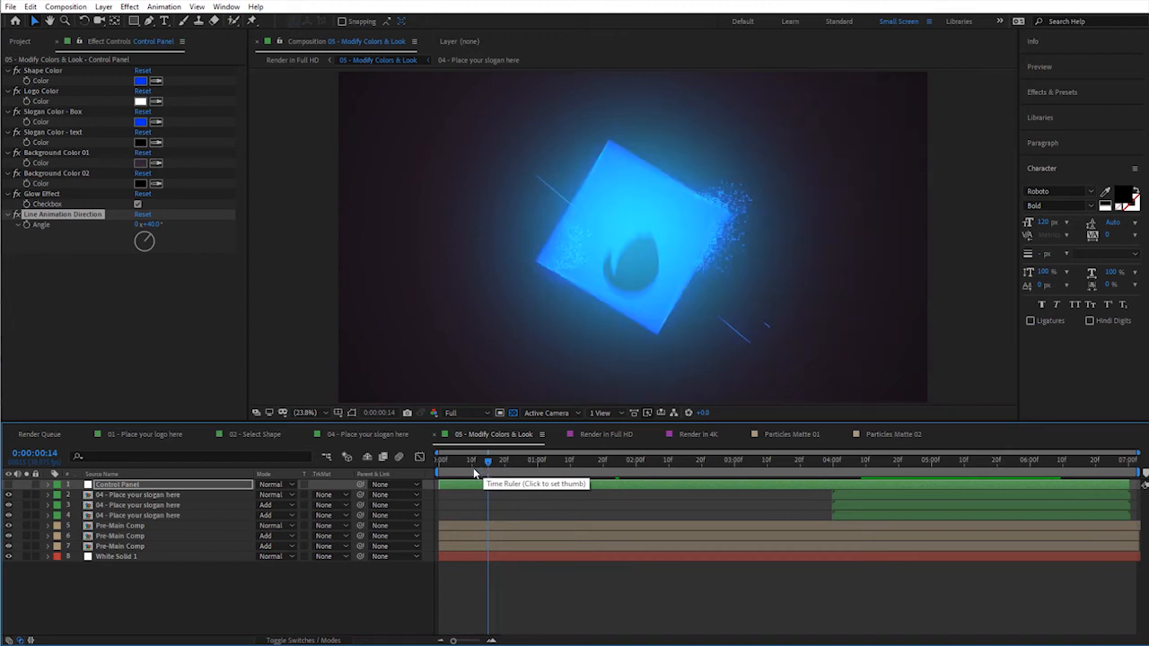
click(463, 461)
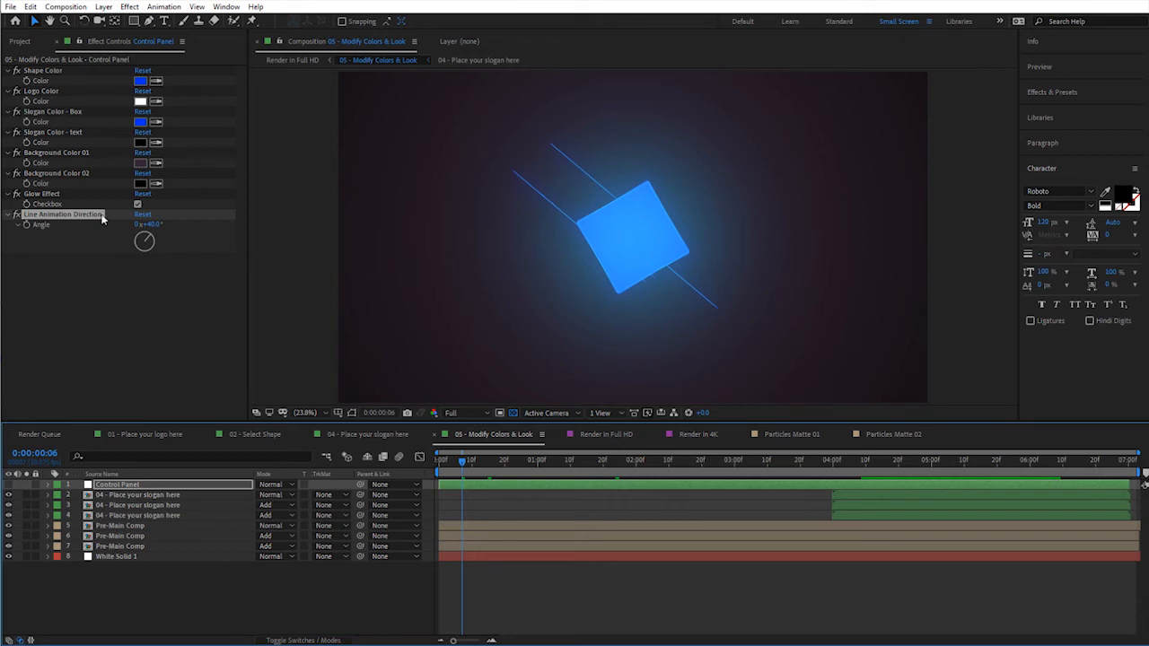
click(151, 224)
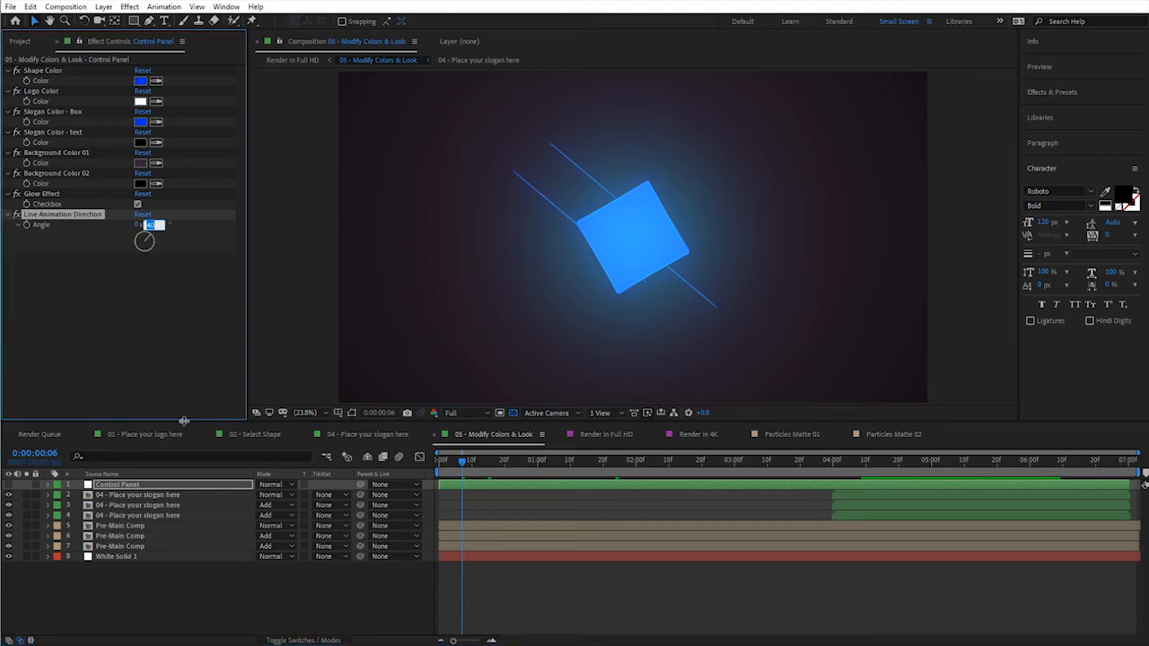
text(0)
key(Return)
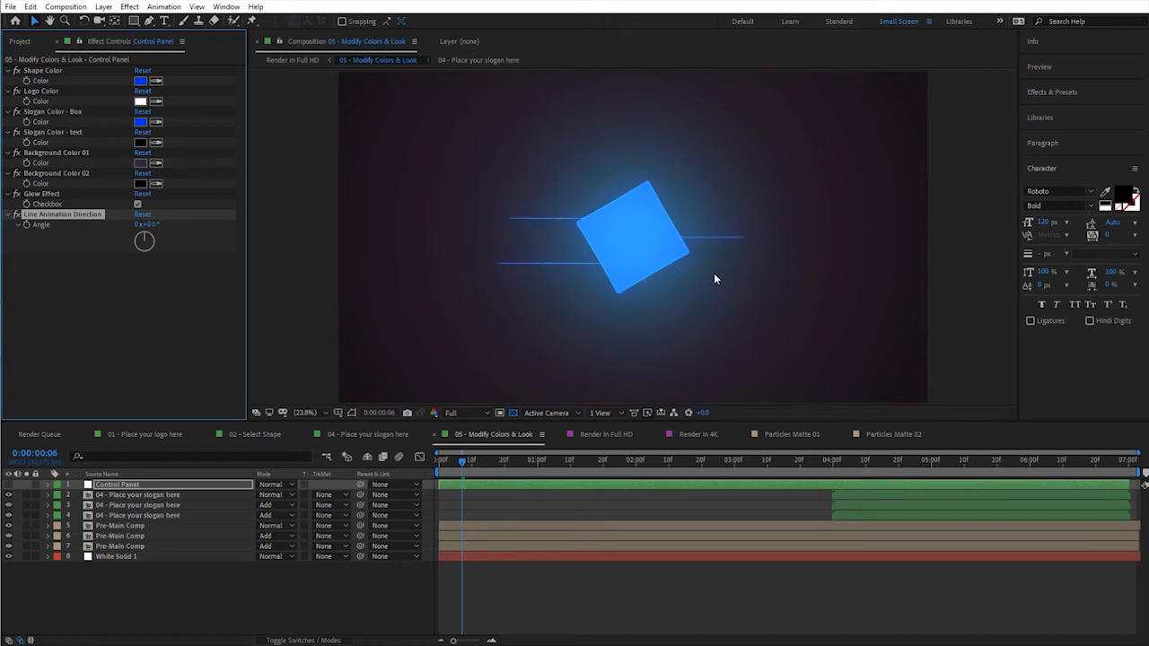
Go to 0:00:01:09 and turn off the Glow Effect
click(540, 461)
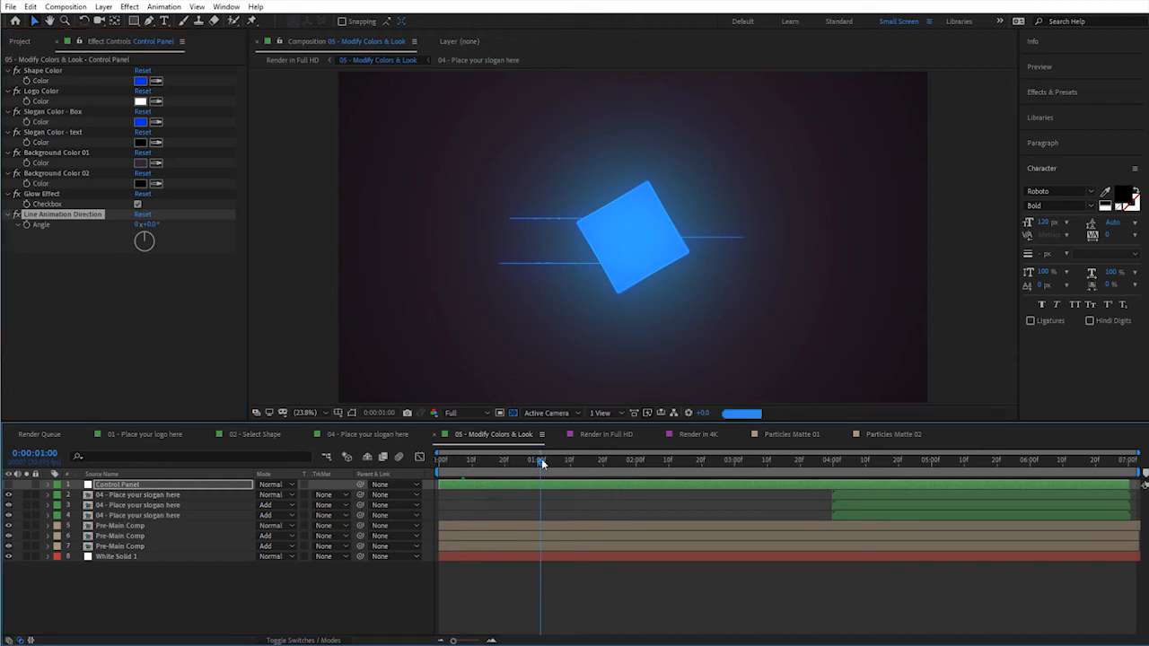
click(572, 462)
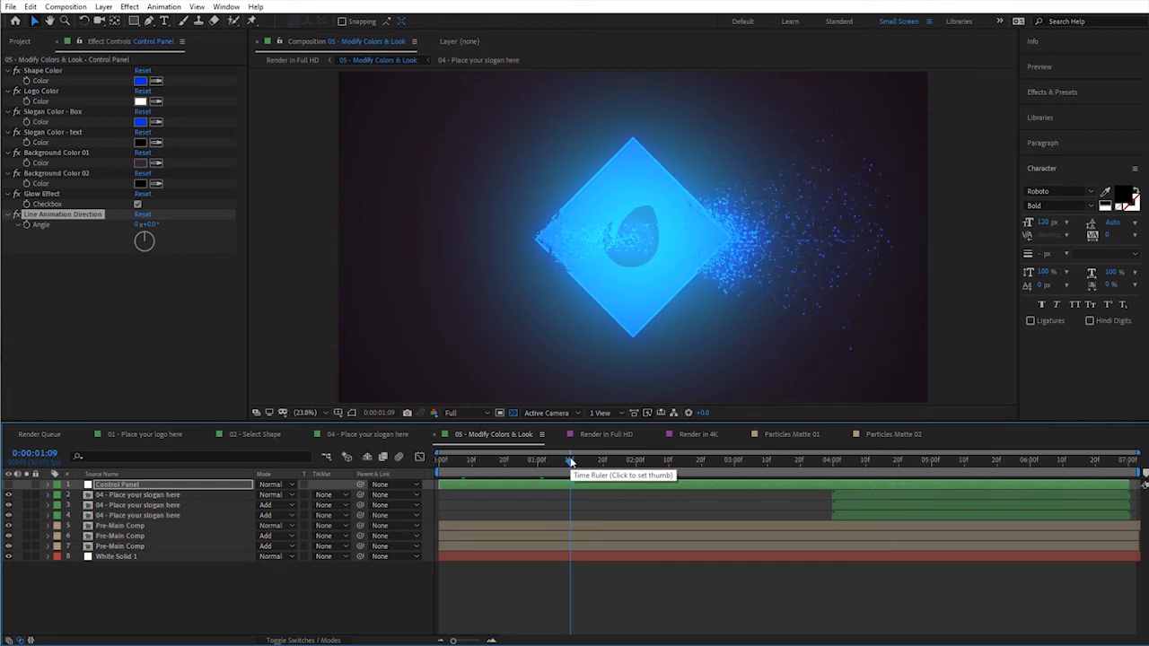
key(space)
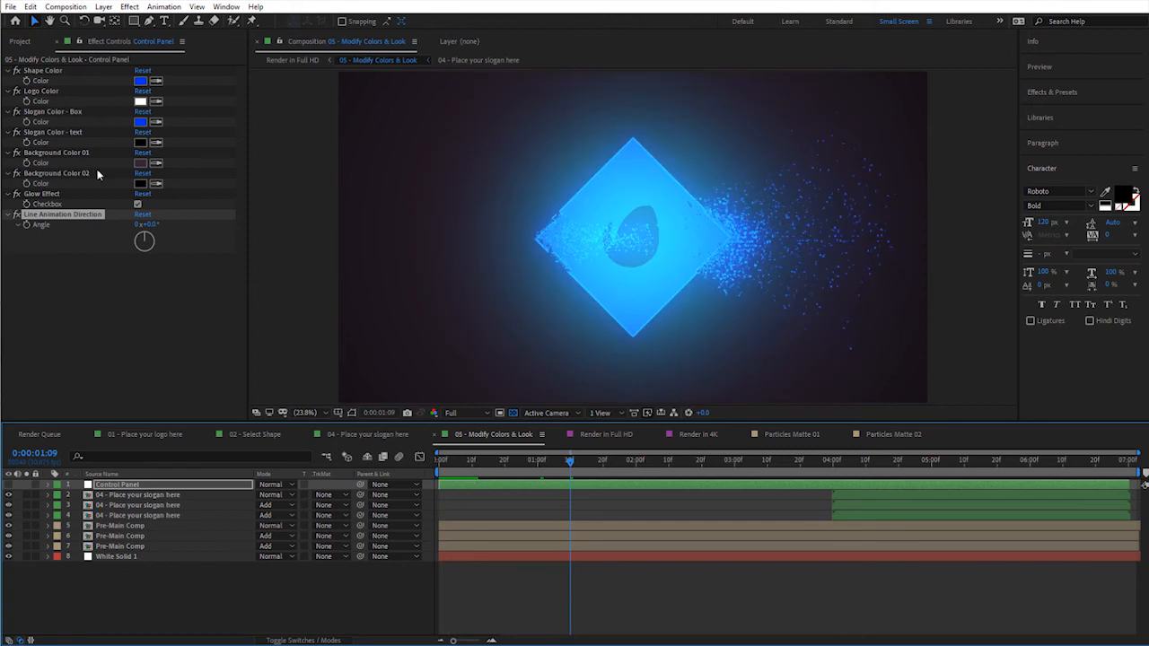
click(42, 194)
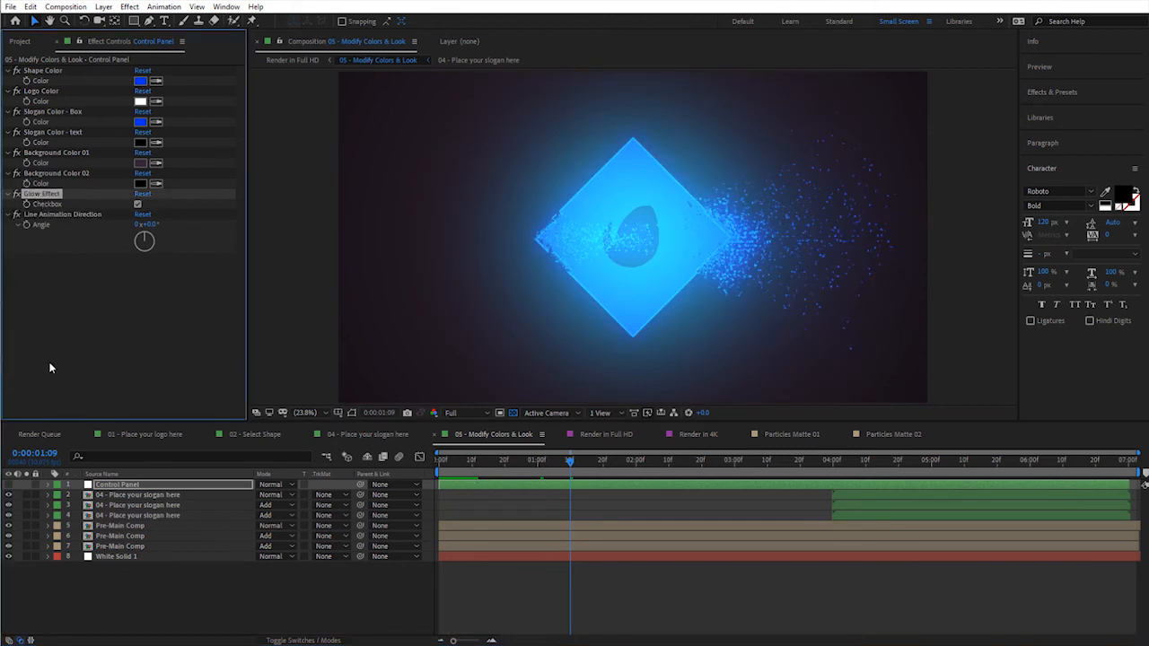
click(137, 204)
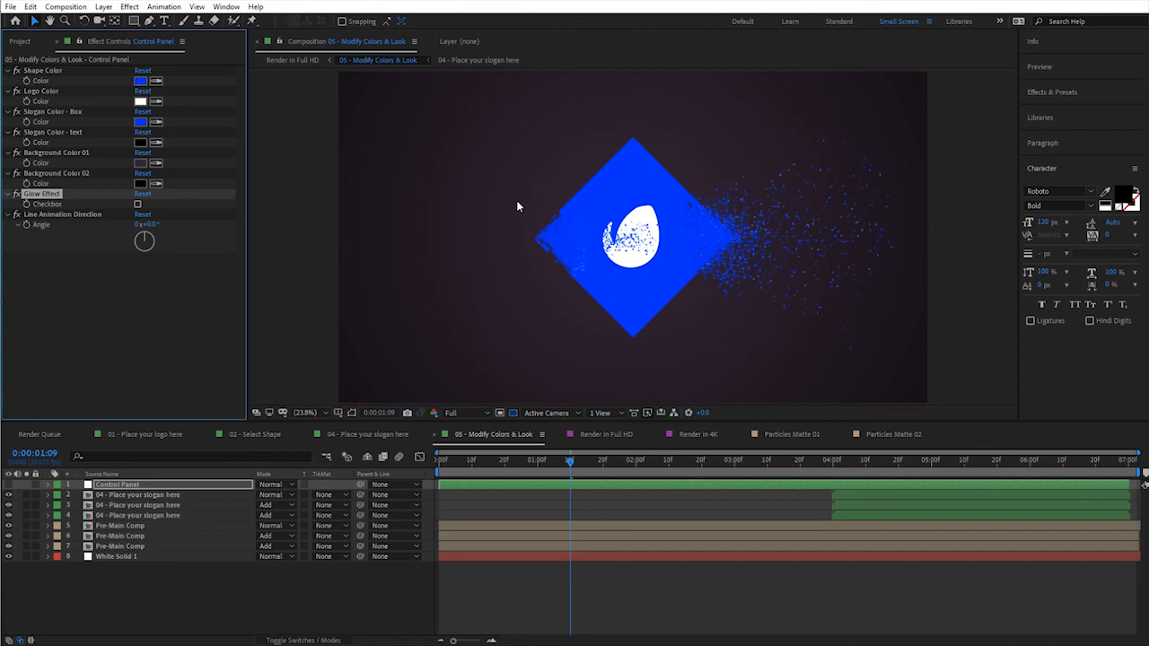
Change the Shape Color to black
click(140, 82)
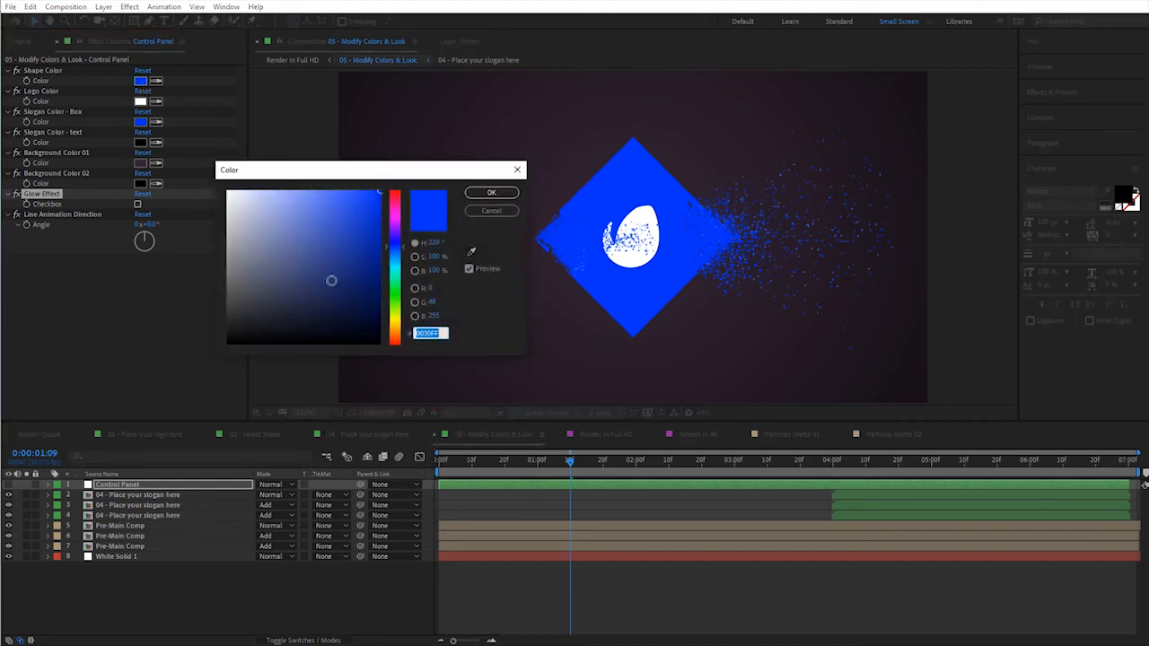
drag(314, 277, 157, 390)
click(487, 191)
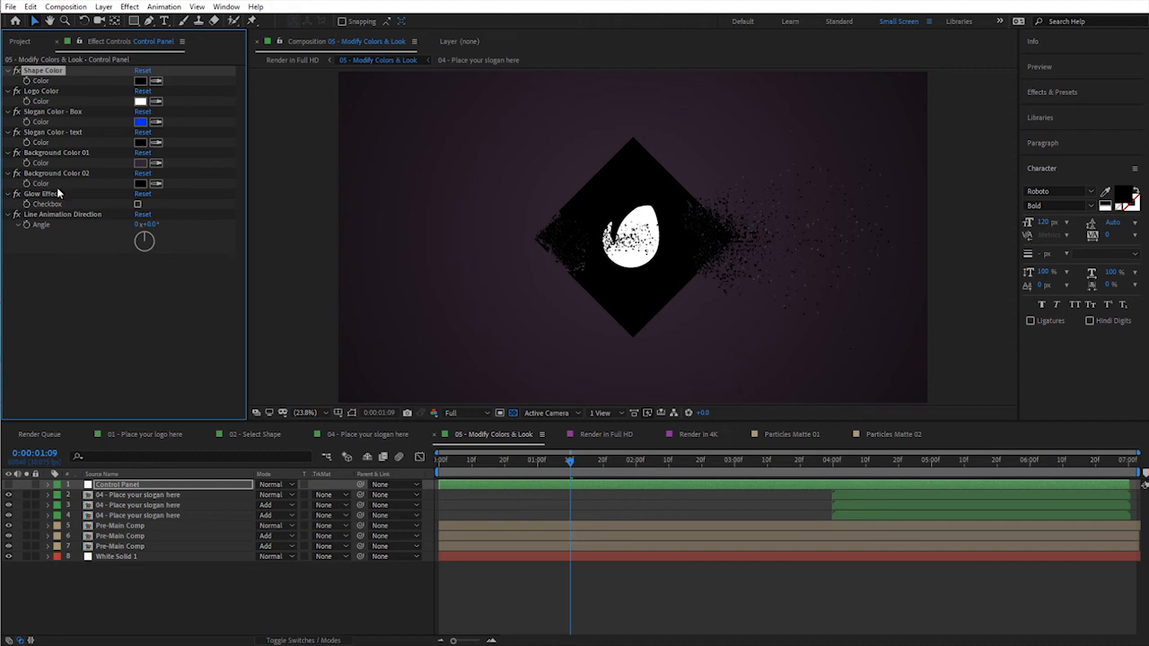
Set Background Color 02 and Background Color 01 to white
click(140, 183)
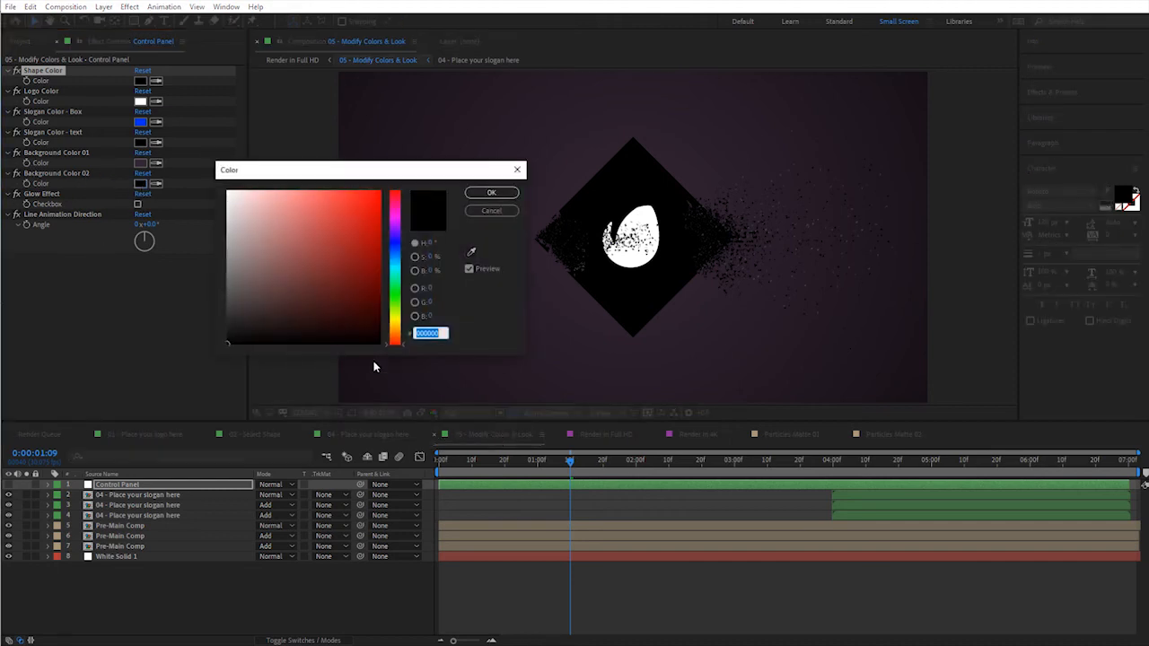
drag(318, 299, 271, 175)
click(492, 192)
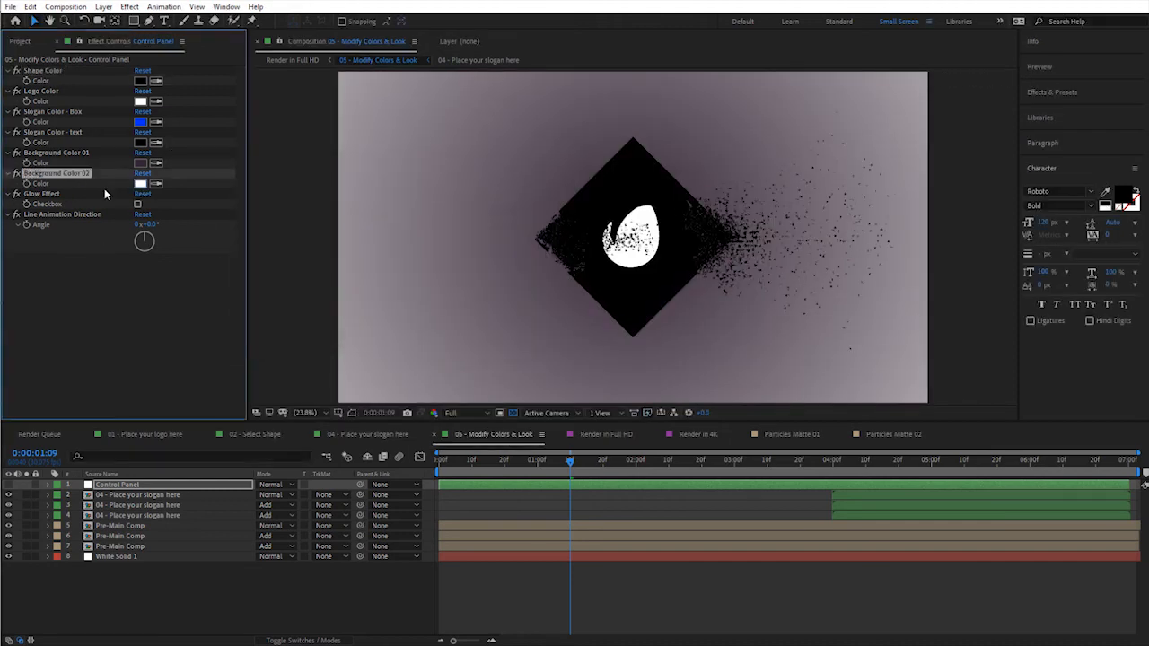
click(139, 162)
click(229, 192)
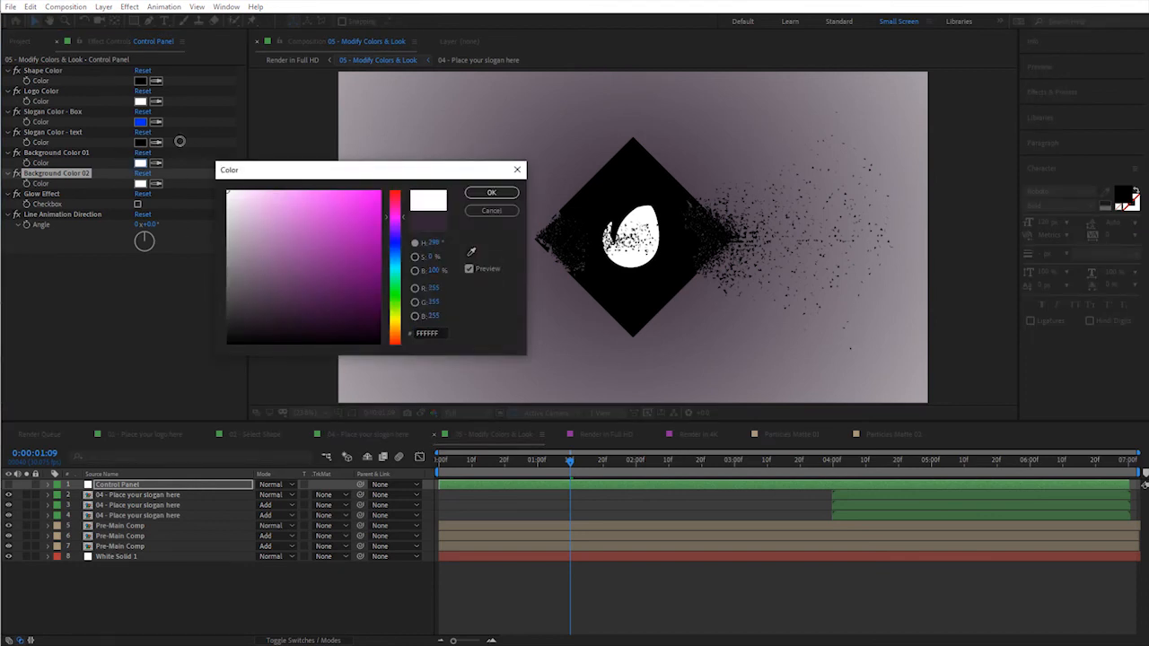
click(512, 195)
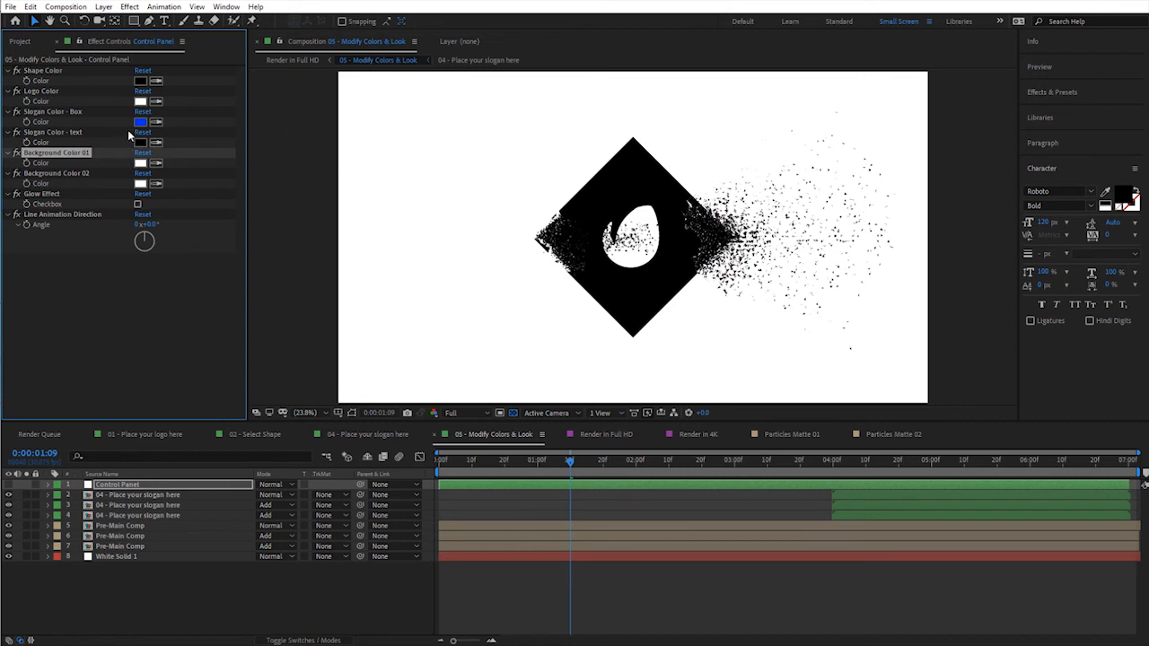
Go to 0:00:04:26 and change the Slogan Color - Box to a dark navy (282E48)
click(923, 466)
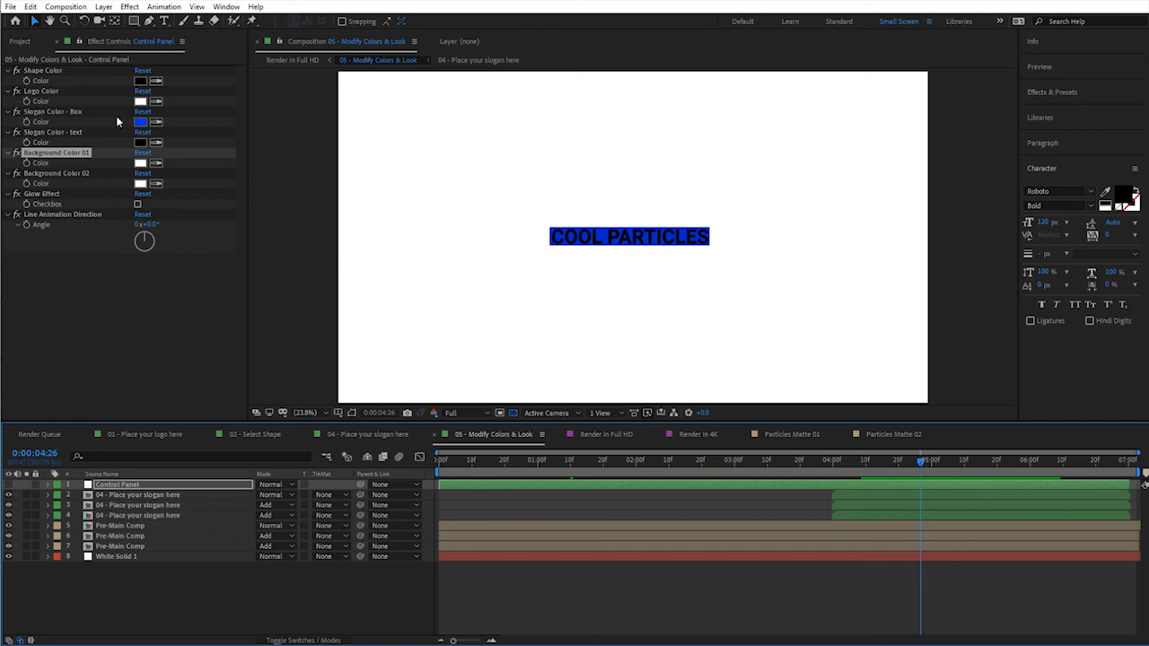
click(140, 122)
mouse_move(275, 270)
mouse_down()
mouse_move(193, 182)
mouse_move(295, 311)
mouse_move(282, 341)
mouse_move(290, 300)
mouse_move(324, 273)
mouse_move(296, 301)
mouse_up()
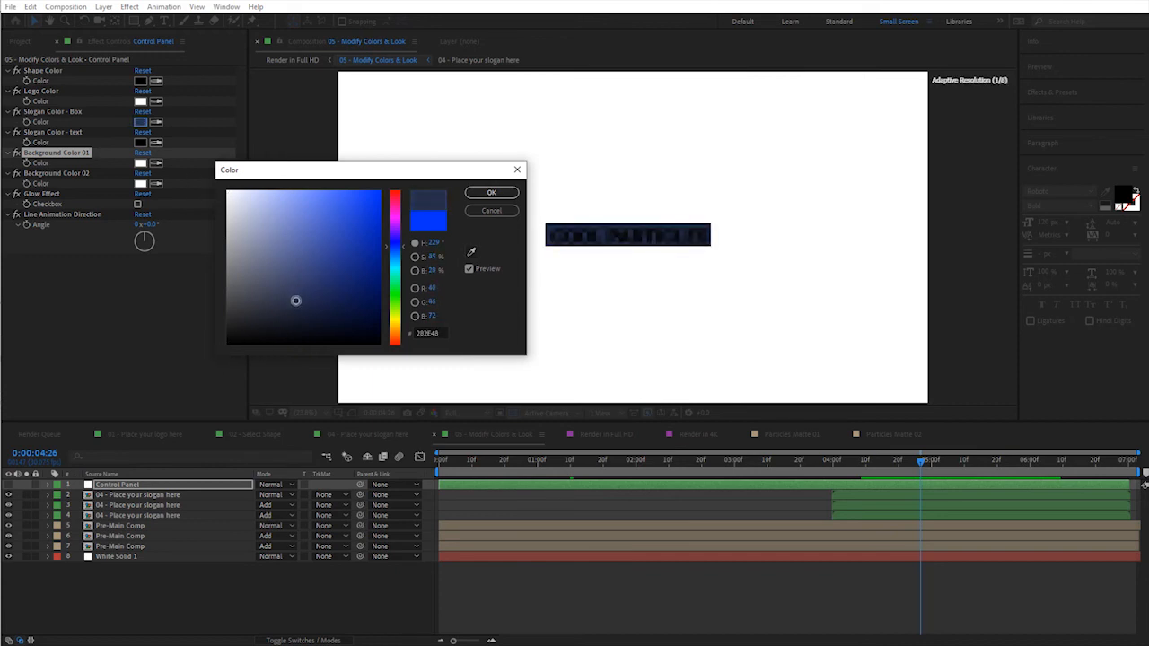
click(490, 193)
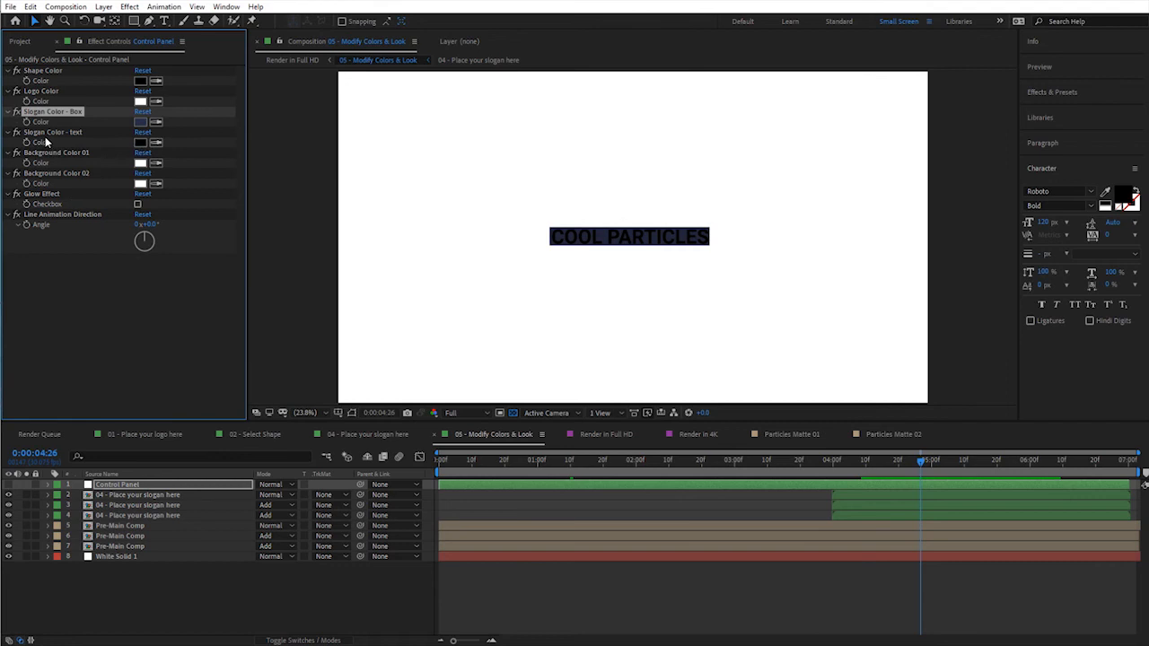
Change the Slogan Color - text to white (FFFFFF)
click(51, 135)
click(140, 144)
drag(253, 215, 222, 187)
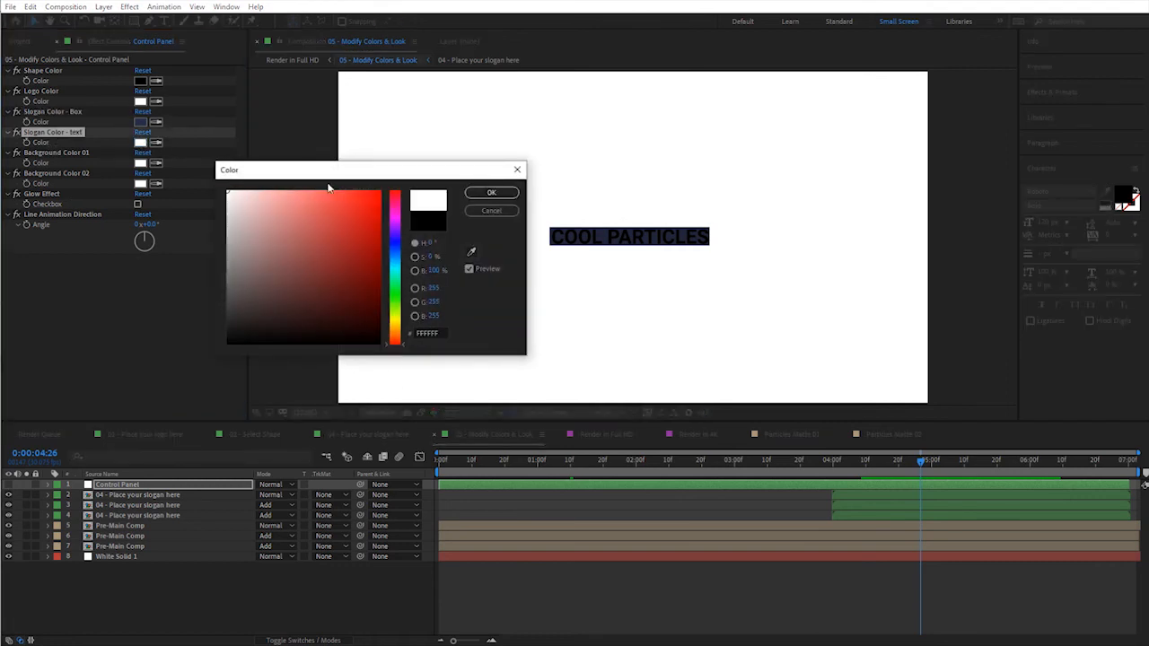
click(492, 194)
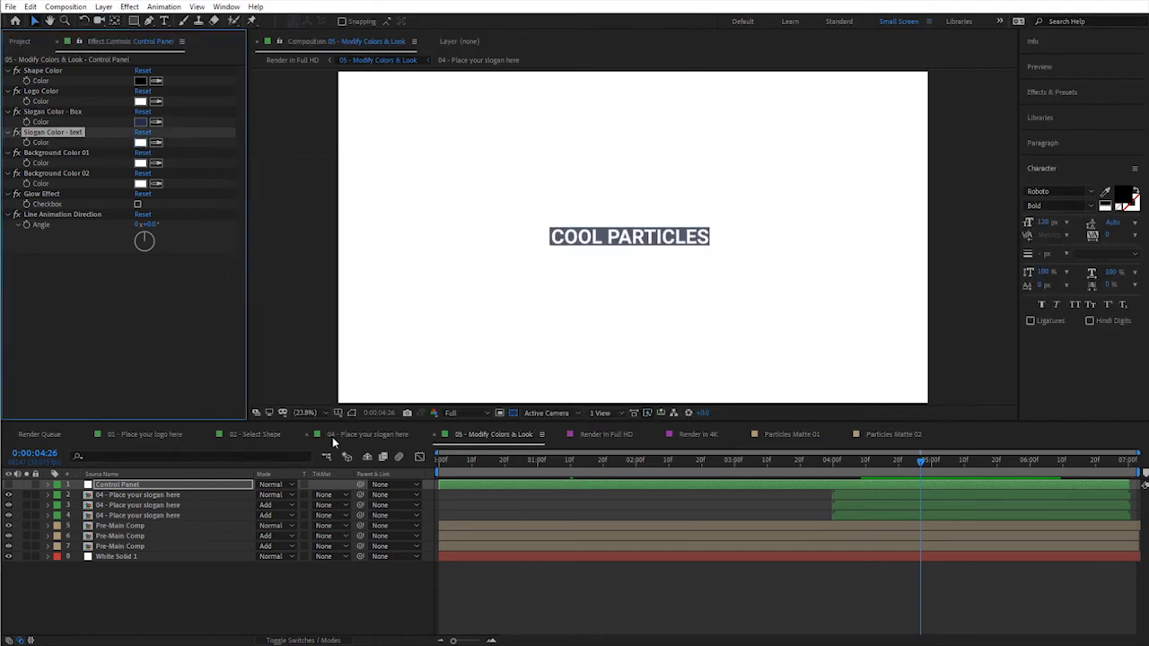
Check the recolored animation at several points in time, ending at 0:00:00:27
click(1089, 467)
click(694, 463)
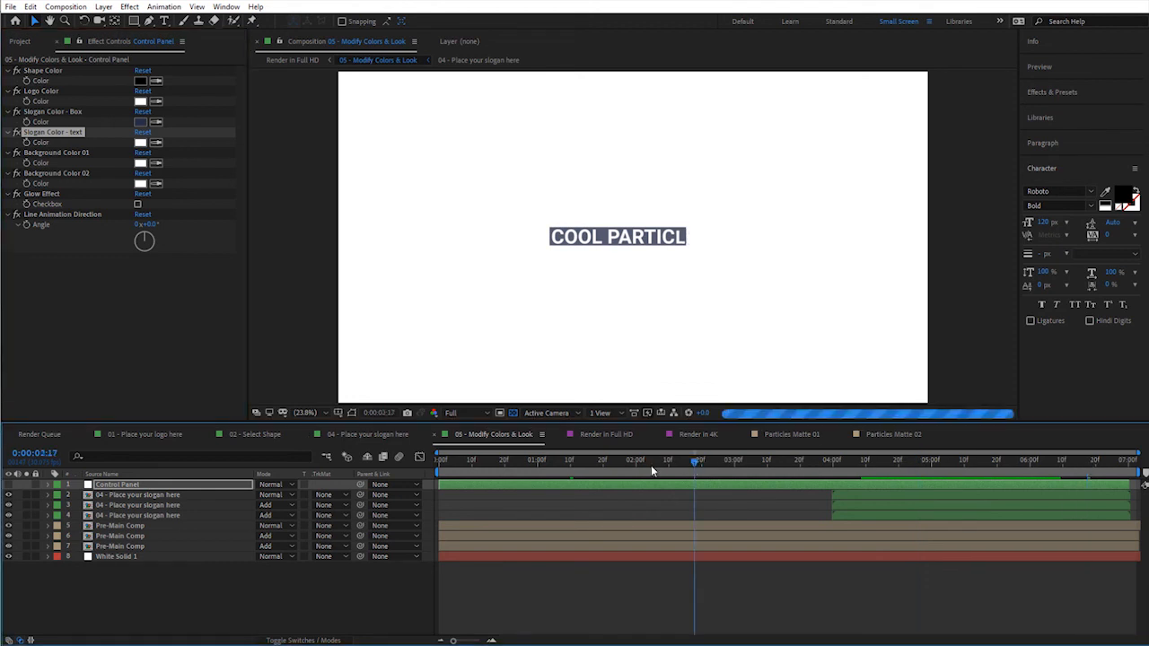
click(537, 467)
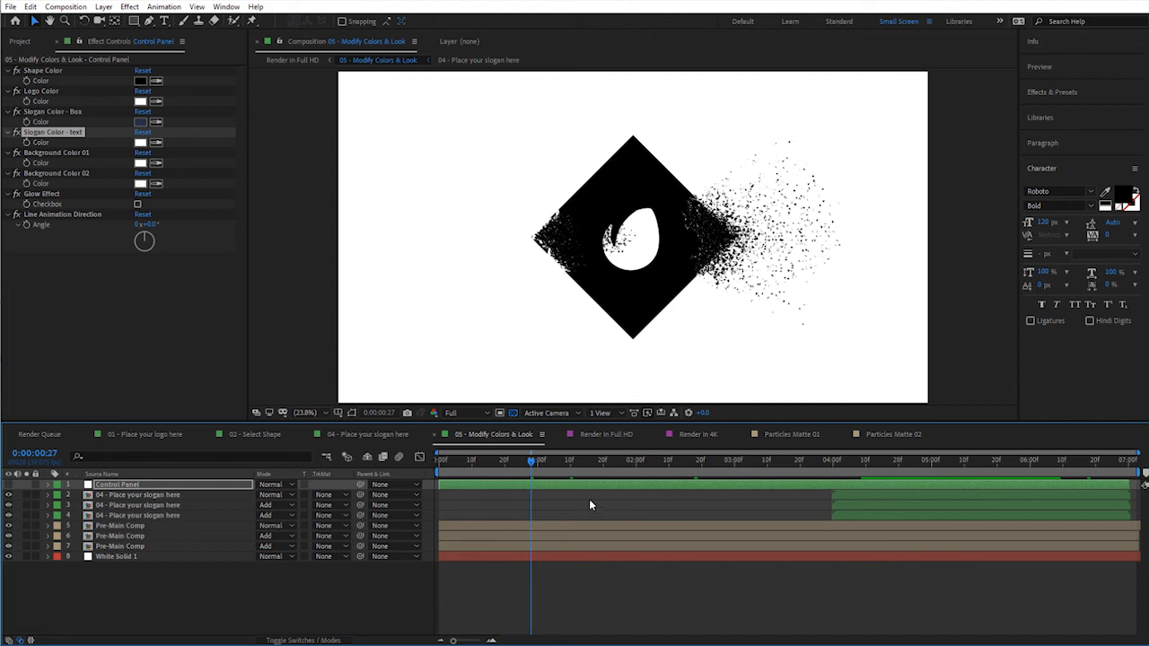
Expand the project's 06 - Render your project here folder and compare the Render in 4K and Render in Full HD compositions
click(20, 41)
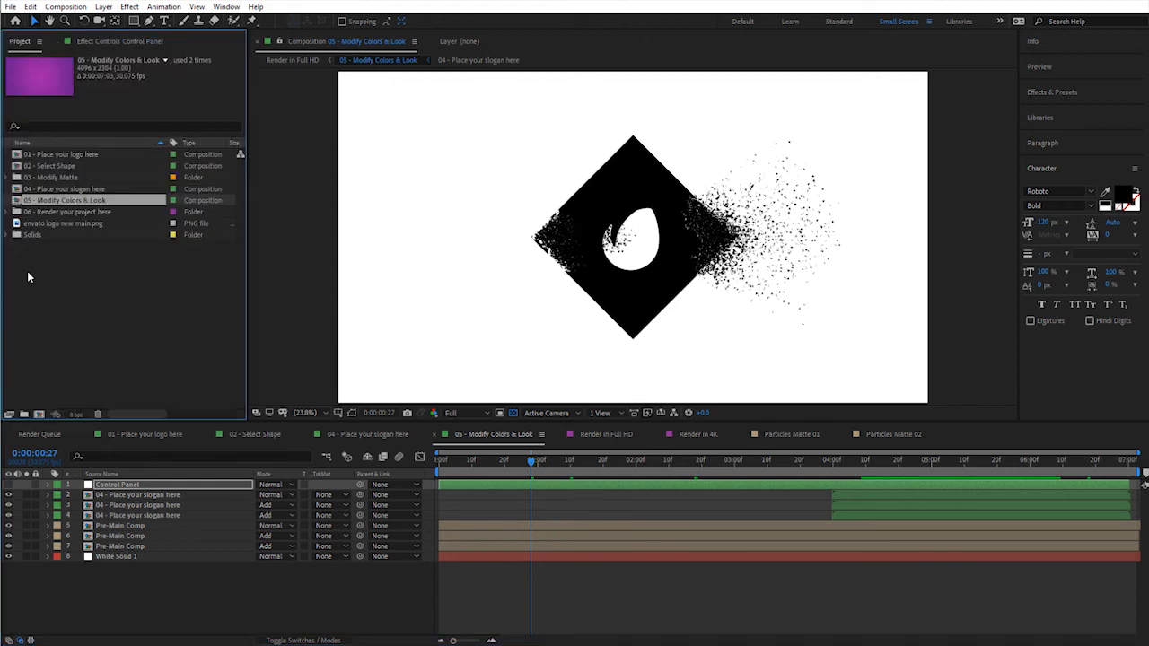
double_click(78, 213)
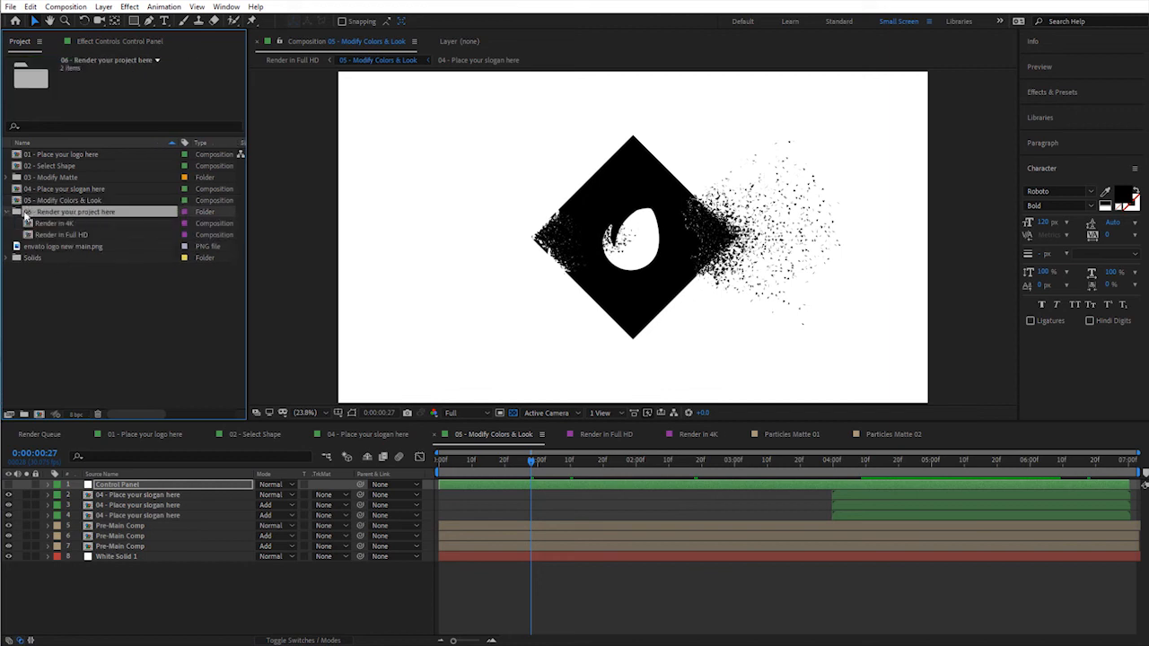
click(60, 225)
click(58, 237)
click(52, 225)
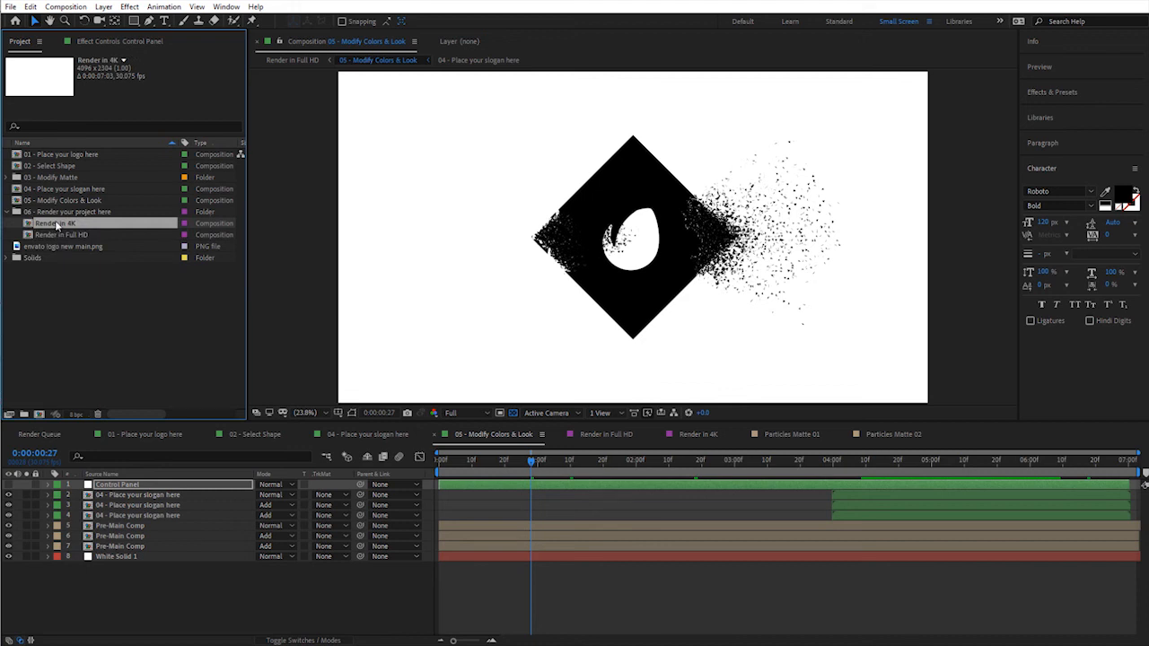
click(58, 239)
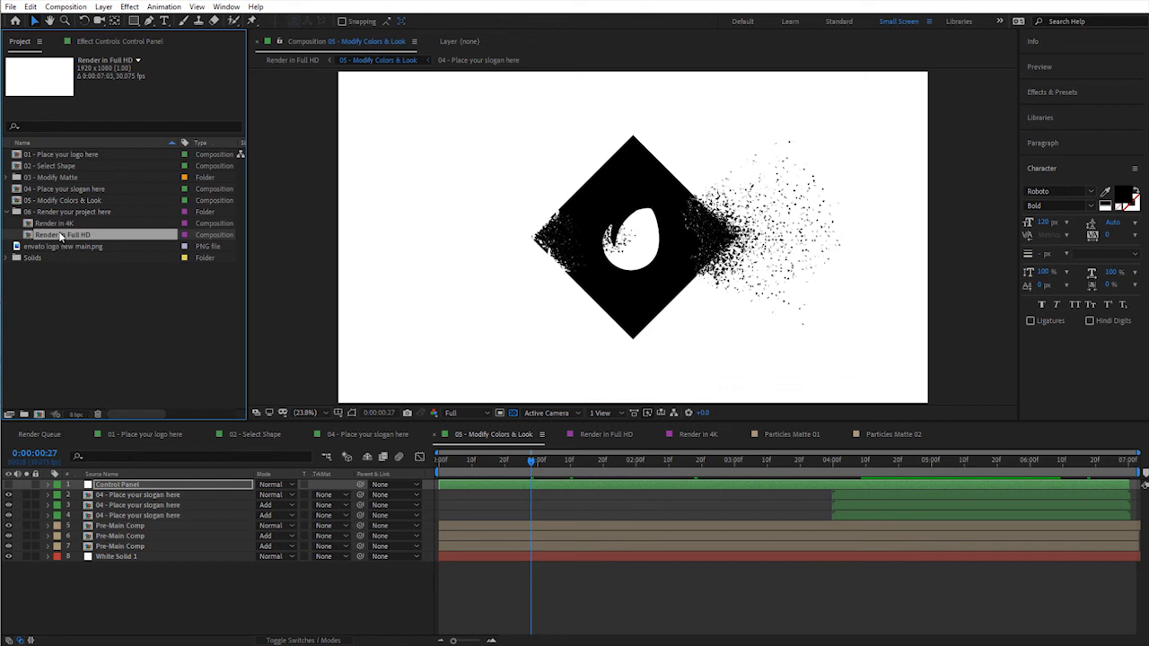
Open the Render in Full HD composition and scale its preview to fit the viewer
double_click(61, 234)
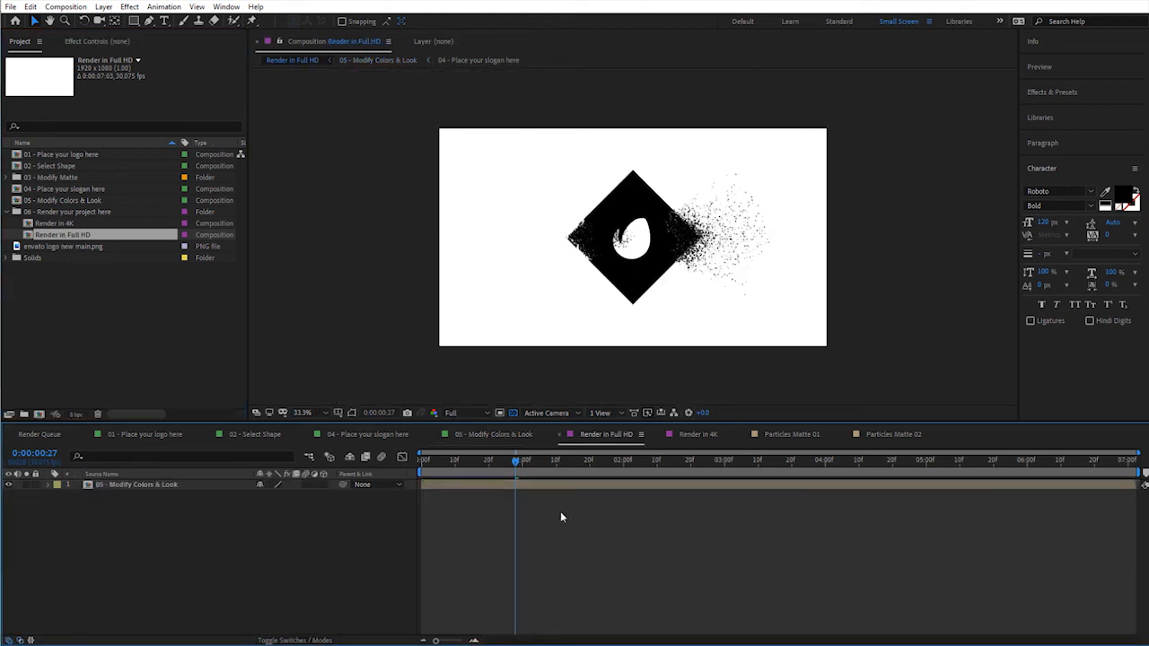
click(307, 415)
click(311, 441)
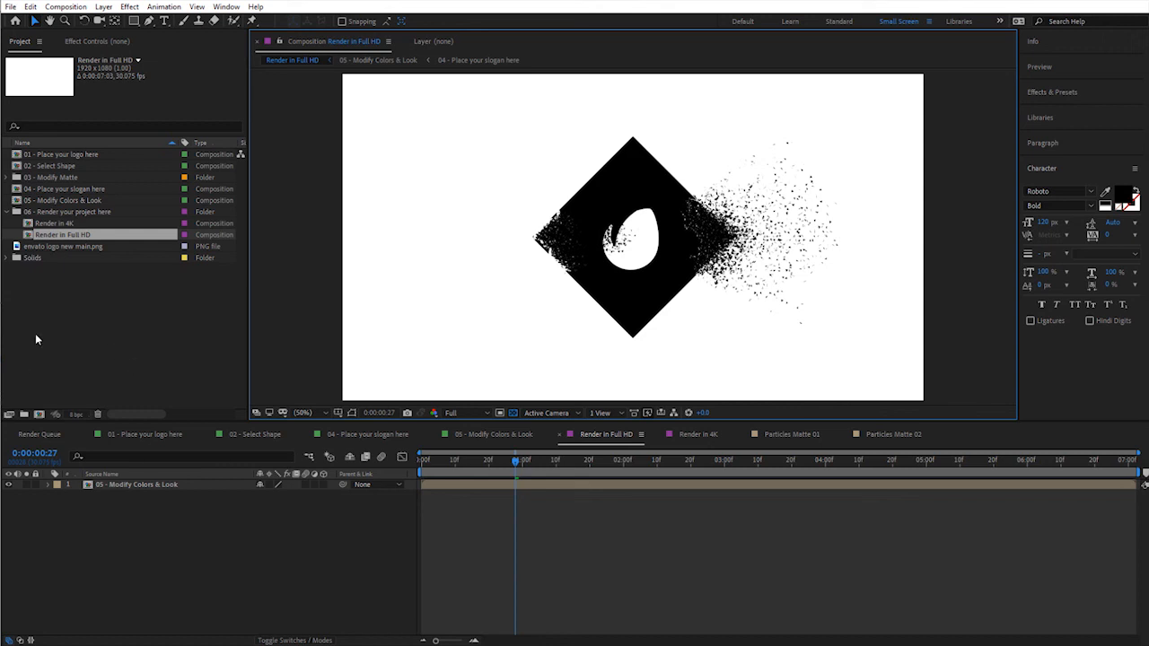
Add the Render in Full HD composition to the Adobe Media Encoder queue
click(128, 361)
click(161, 547)
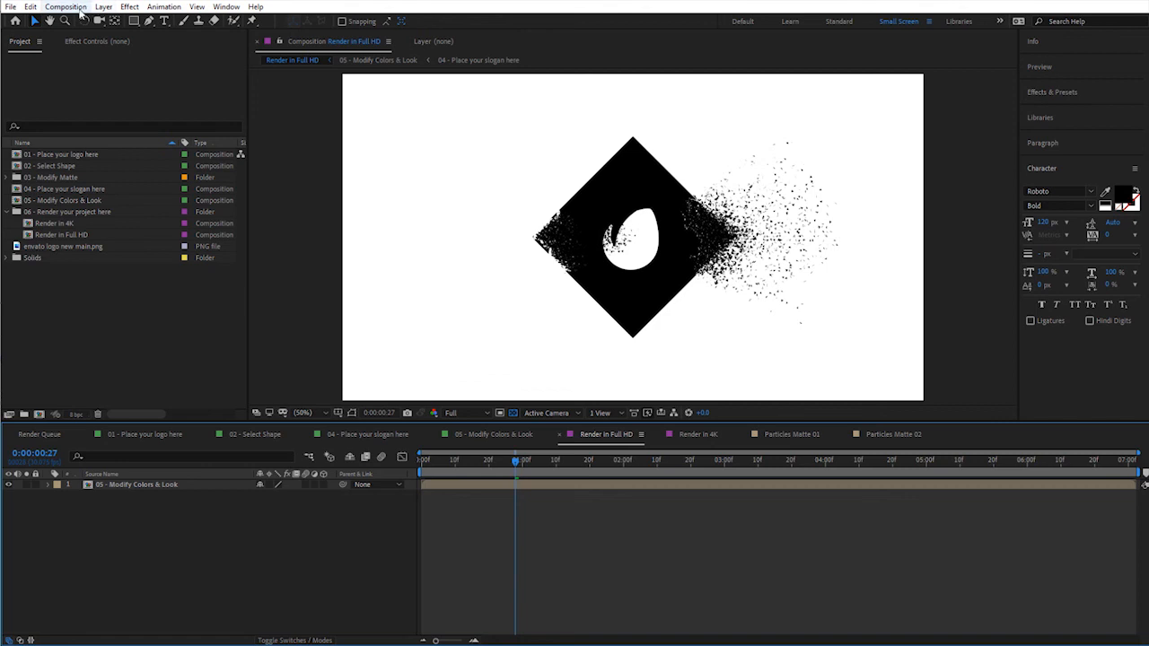
click(80, 11)
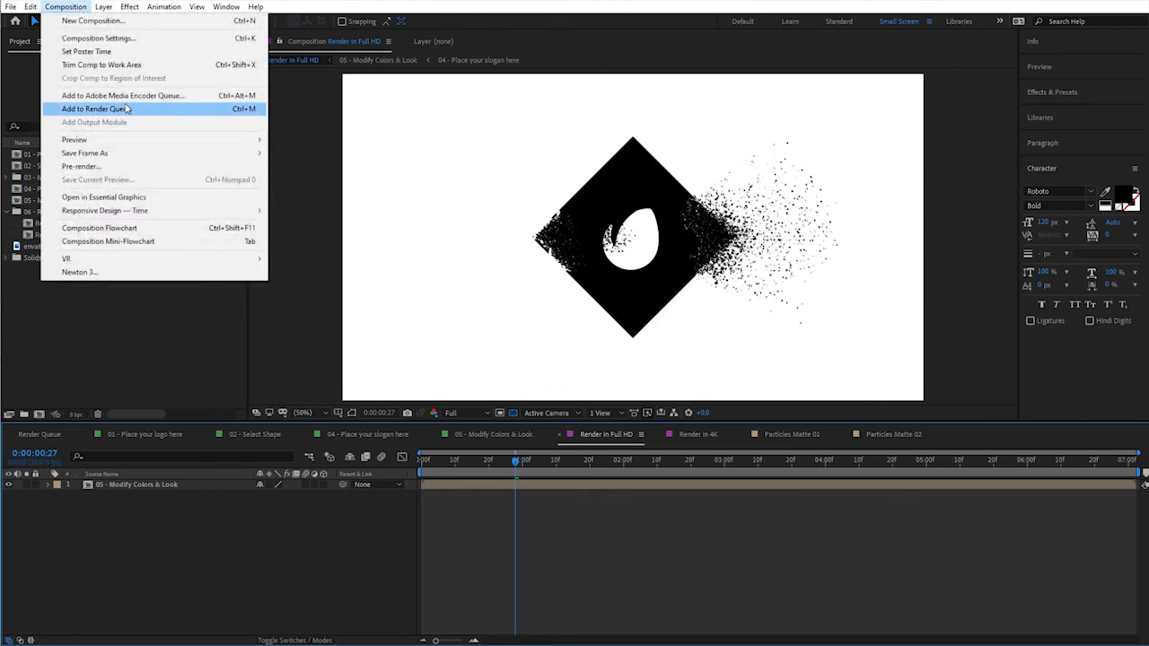
click(121, 101)
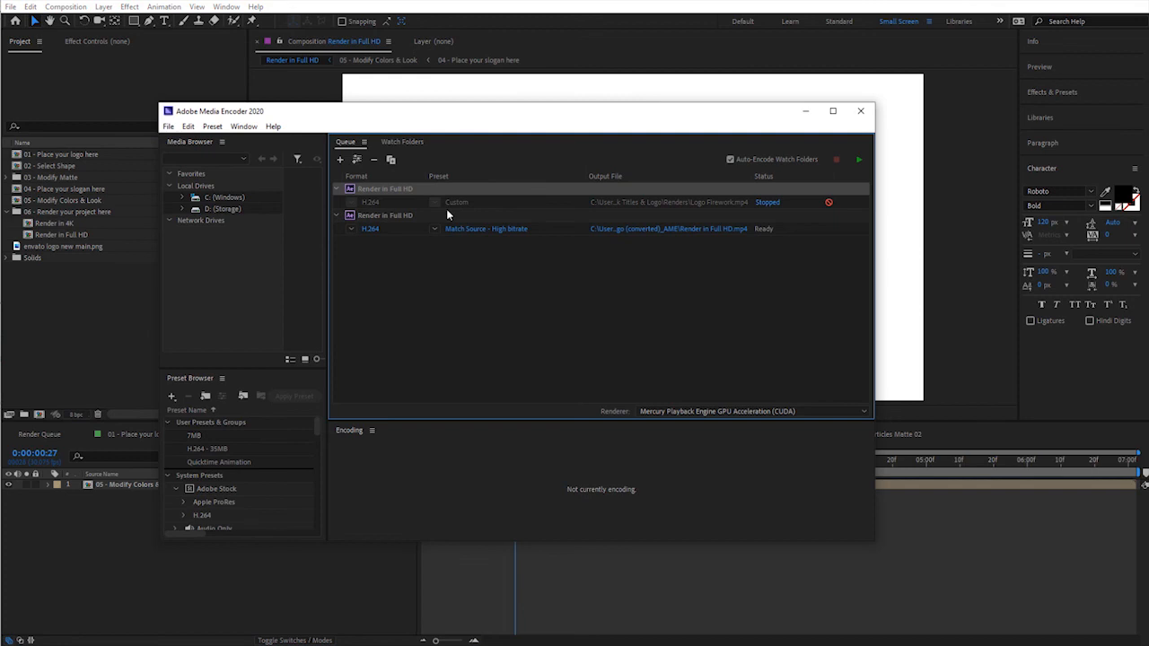
Open the export settings of the newly queued, ready Render in Full HD job and choose H.264 as the format
click(412, 217)
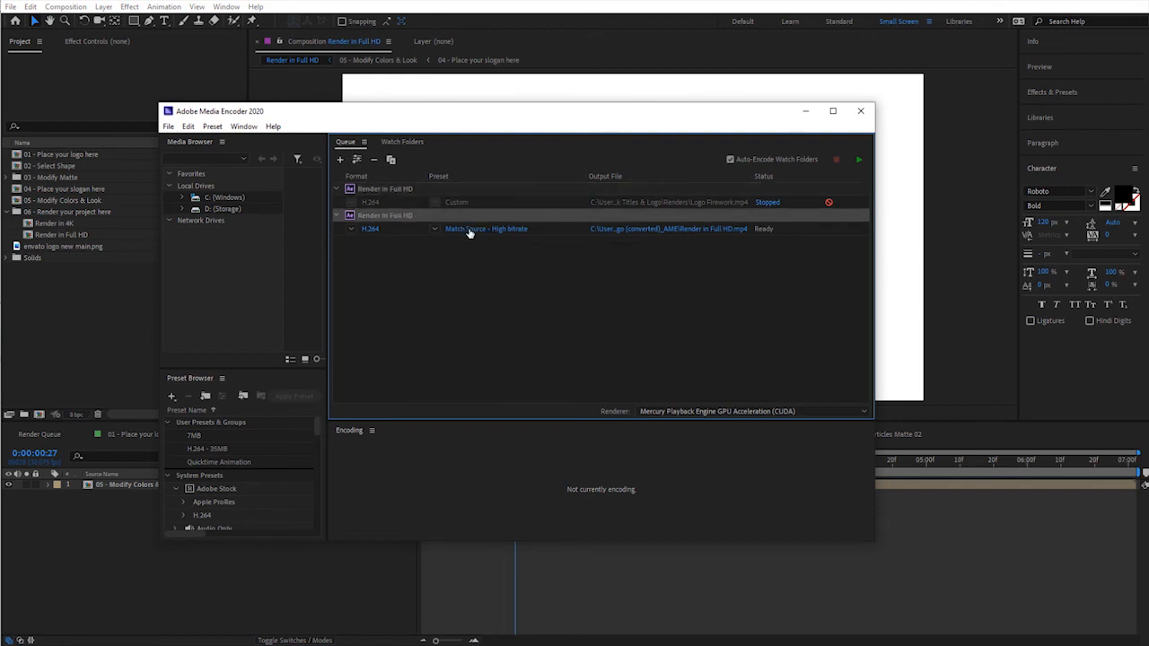
mouse_move(464, 234)
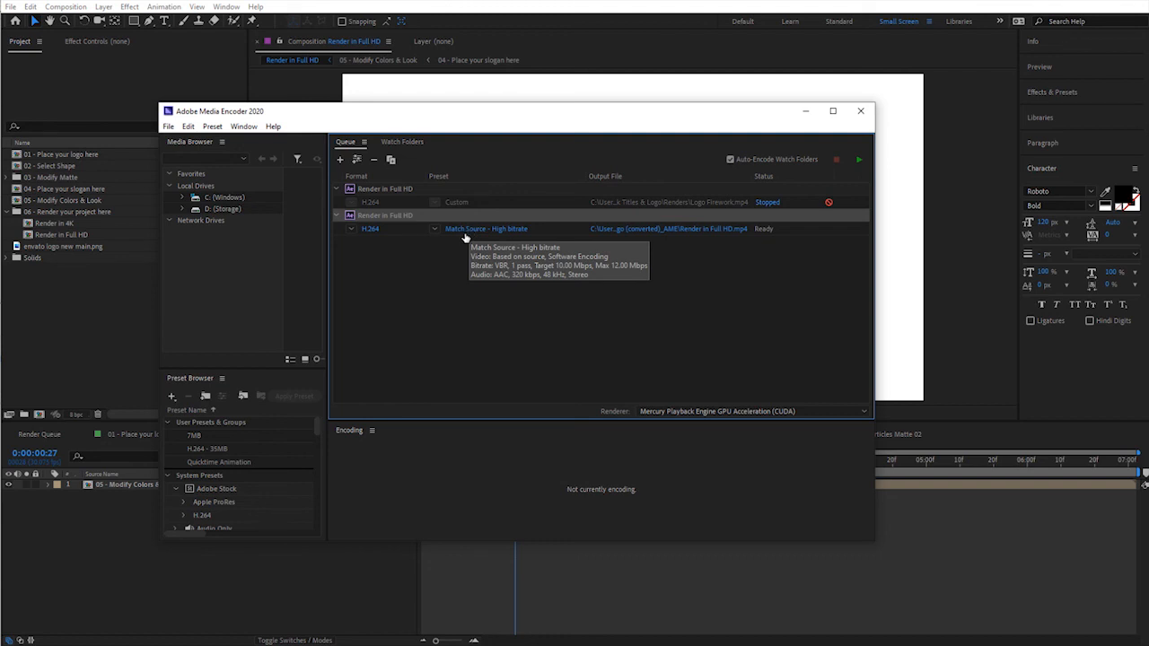
click(466, 232)
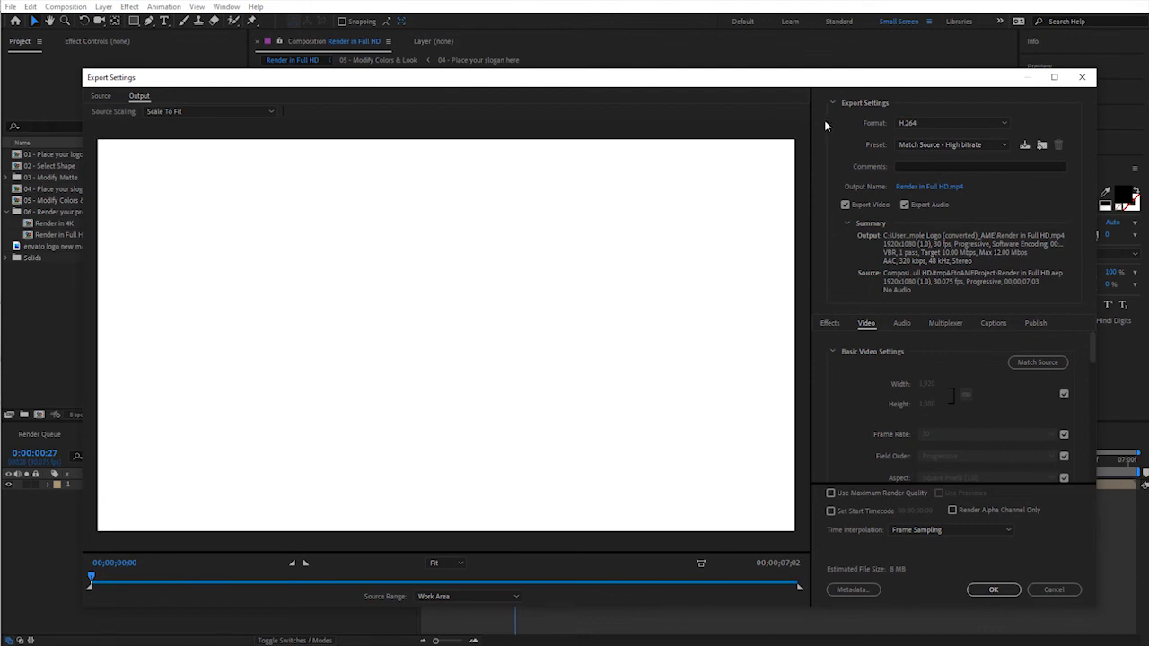
drag(671, 80, 650, 64)
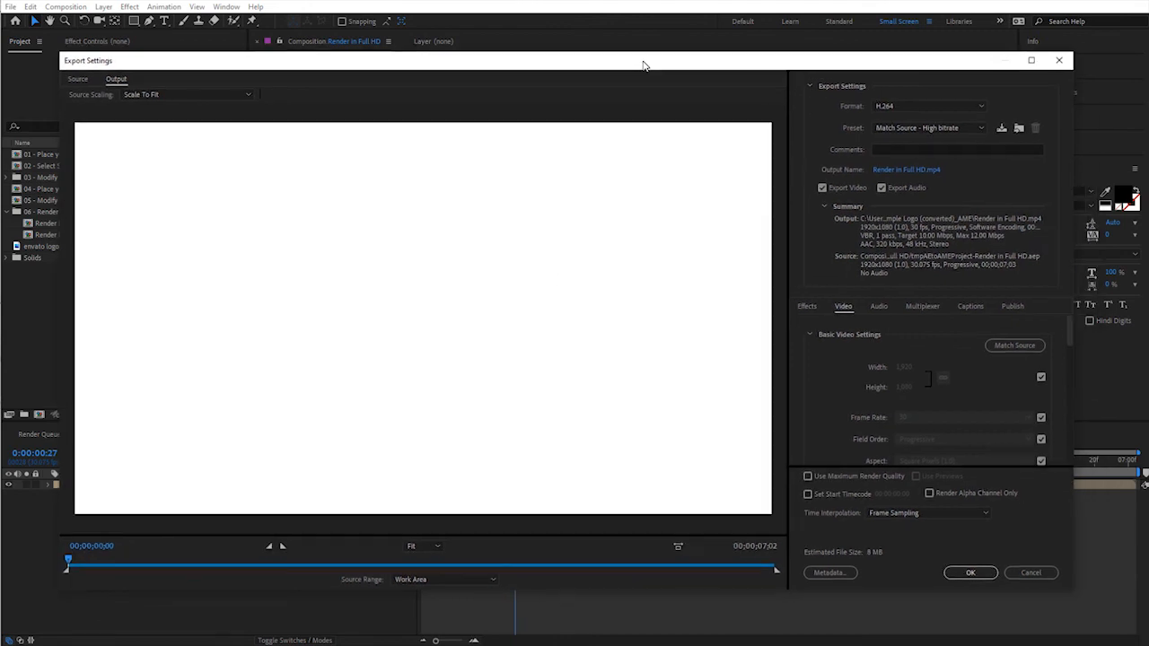
click(924, 107)
click(891, 281)
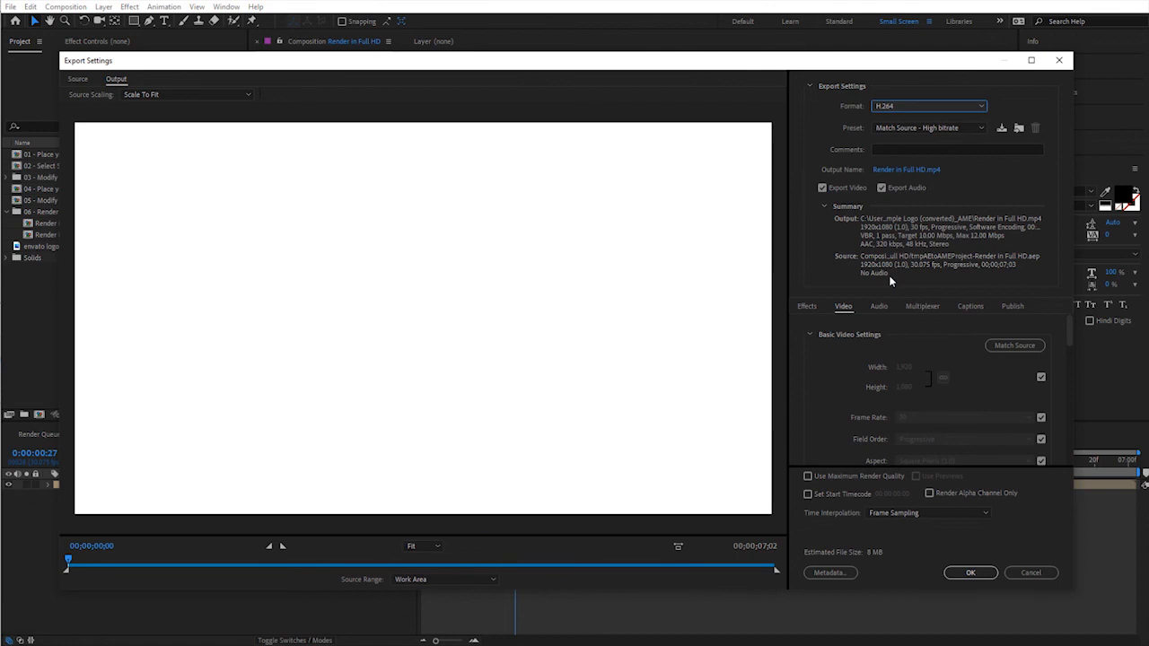
Set the output file to Simple Logo - 02 in the Simple Logo Scatter project's Footage folder
click(918, 169)
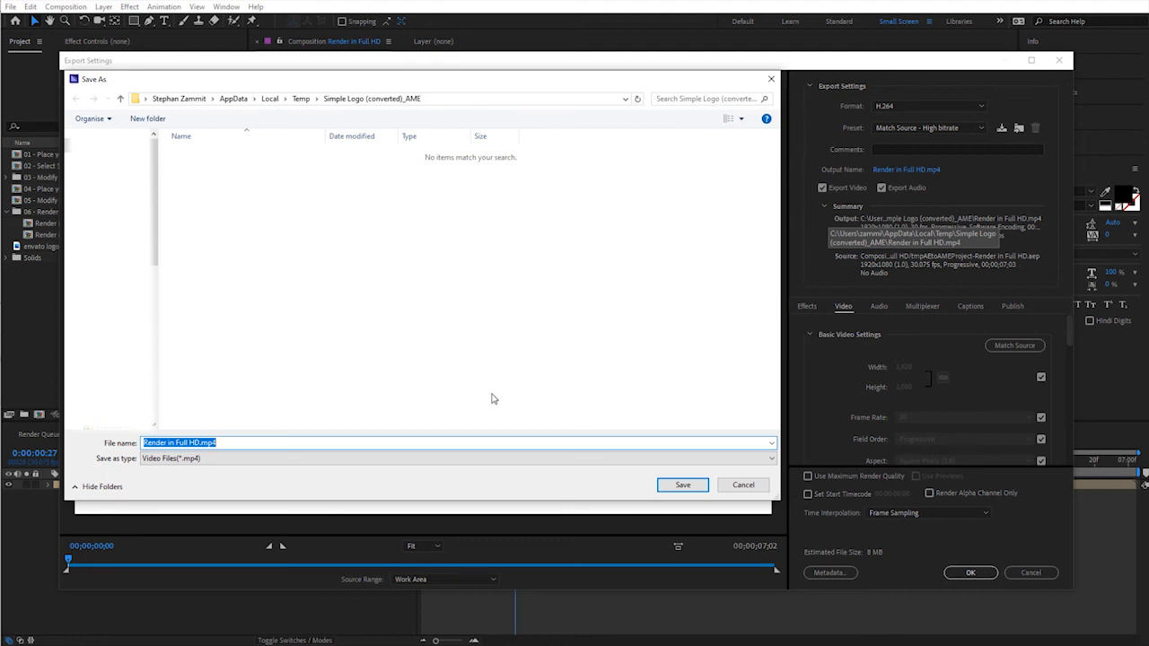
click(226, 441)
key(ctrl+a)
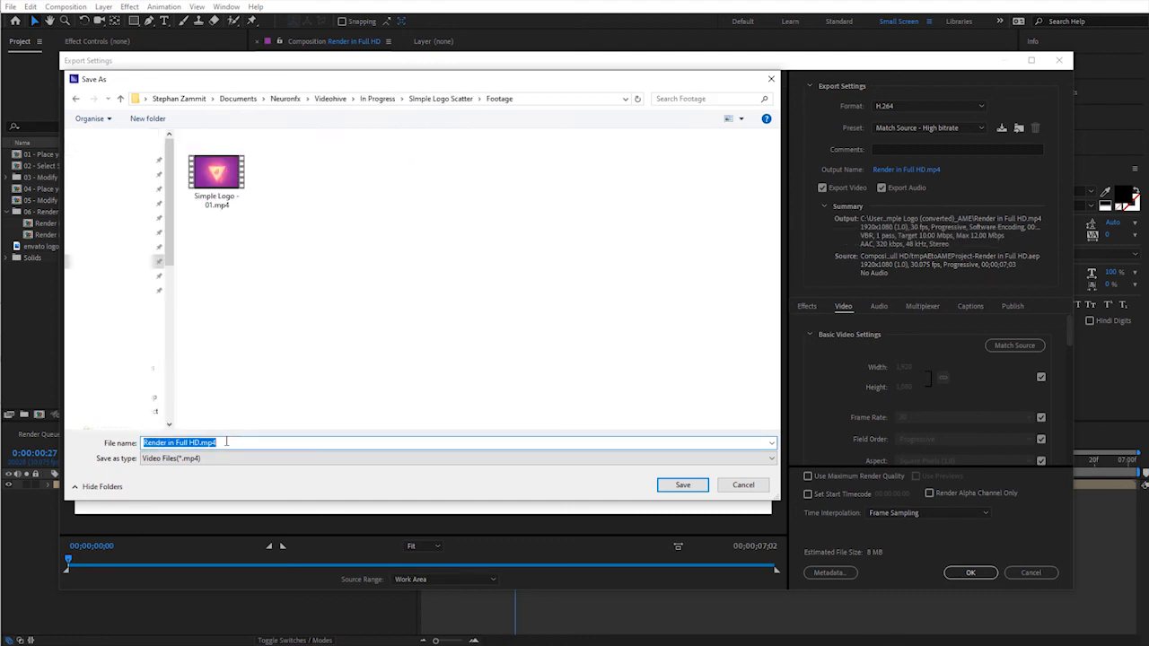
text(Simple Logo - 02)
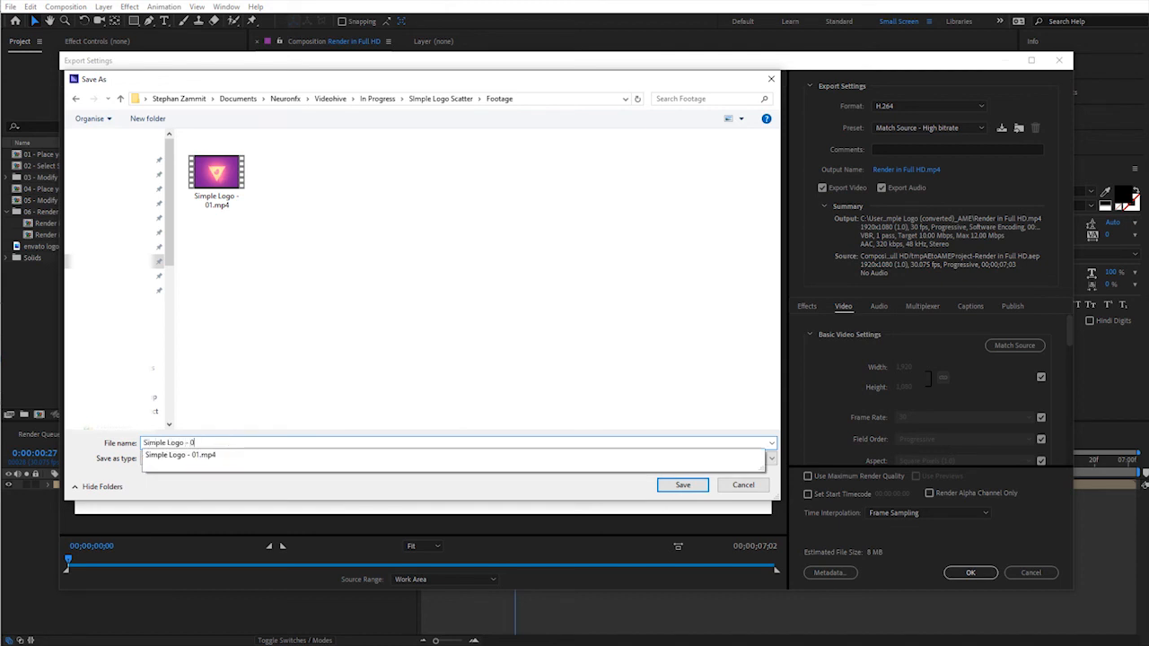
click(683, 486)
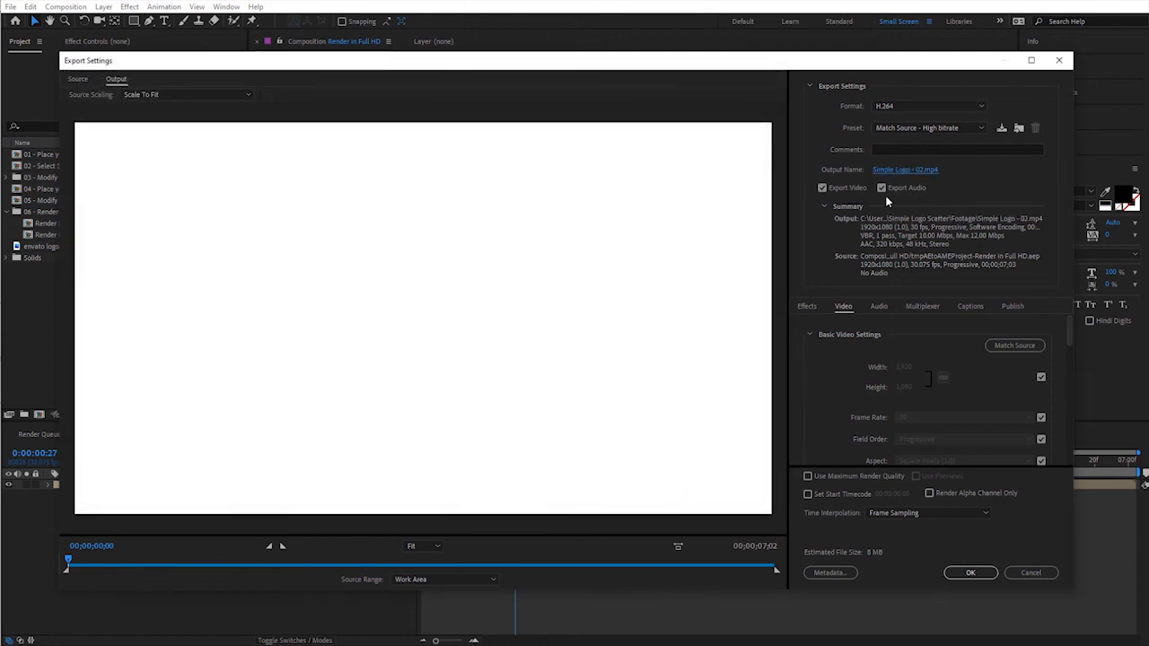
Set the target bitrate to 35 Mbps, enable Use Maximum Render Quality and accept the export settings
scroll(912, 444, down, 5)
scroll(913, 438, down, 2)
click(1018, 349)
text(35)
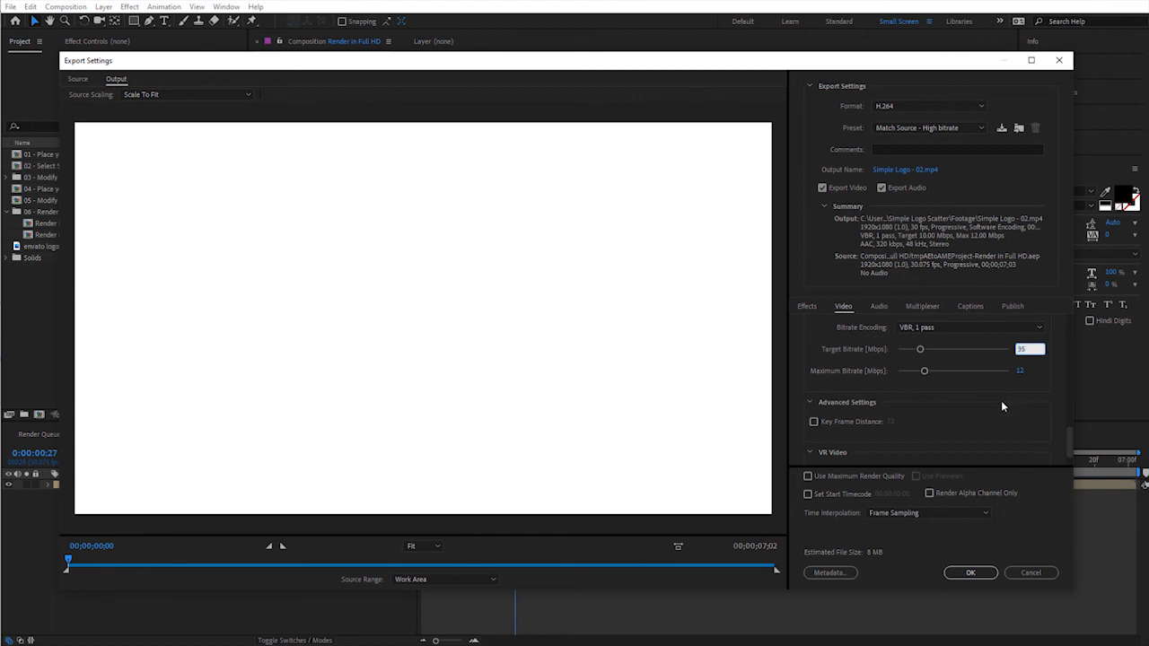
key(Return)
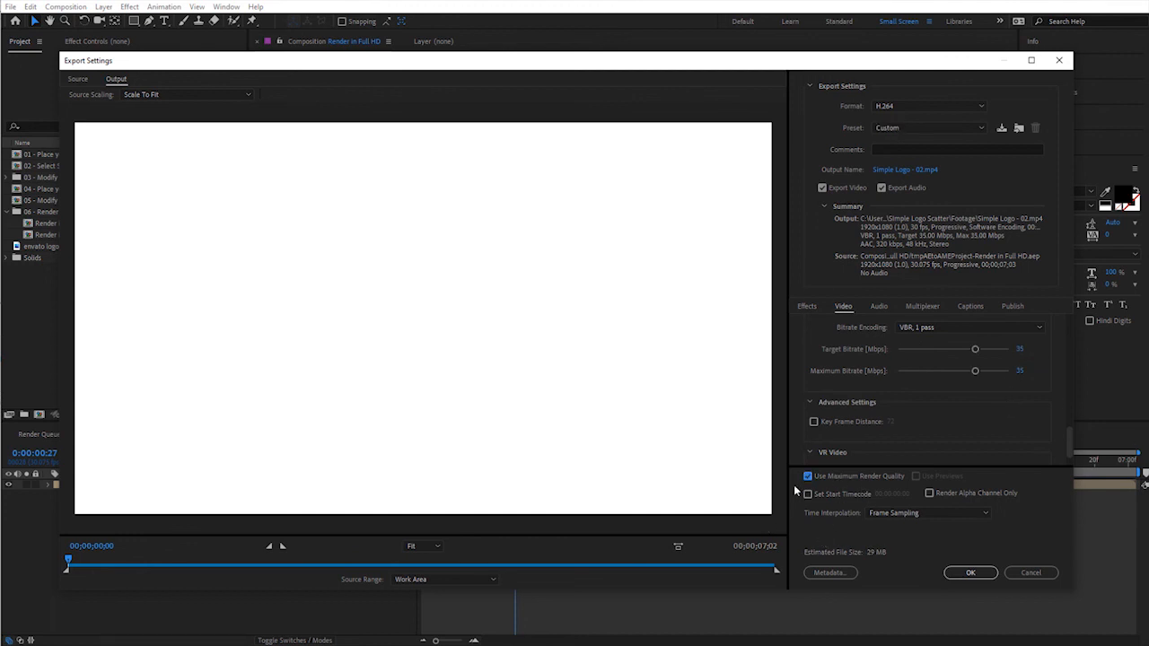
click(972, 575)
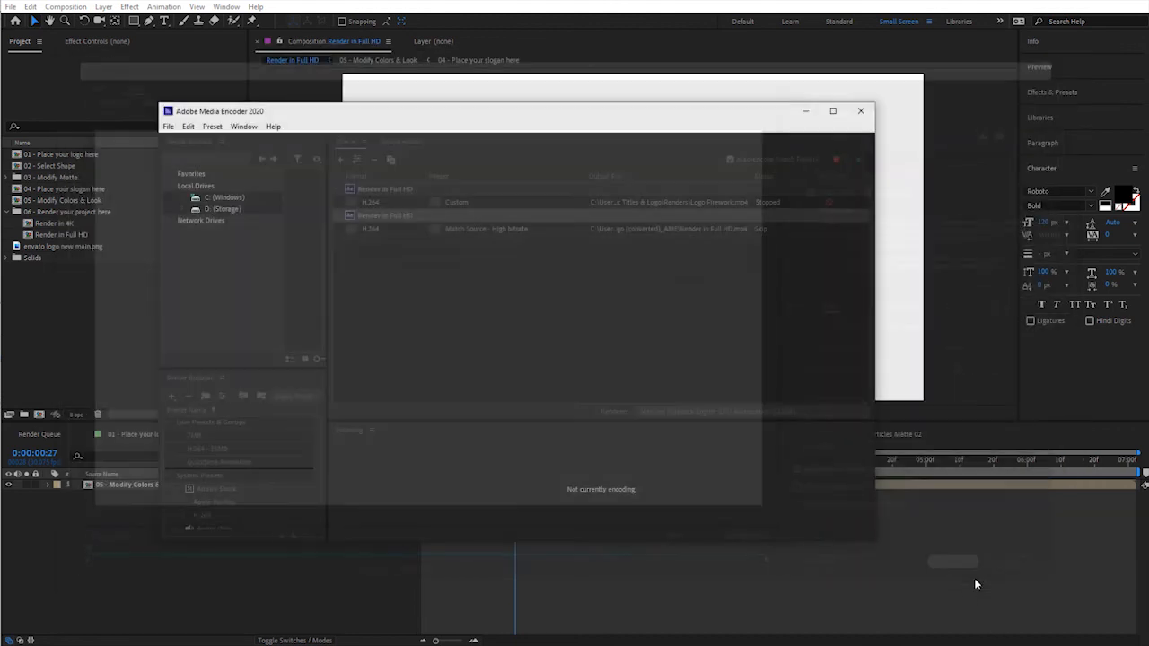
Start encoding the Media Encoder queue
click(858, 163)
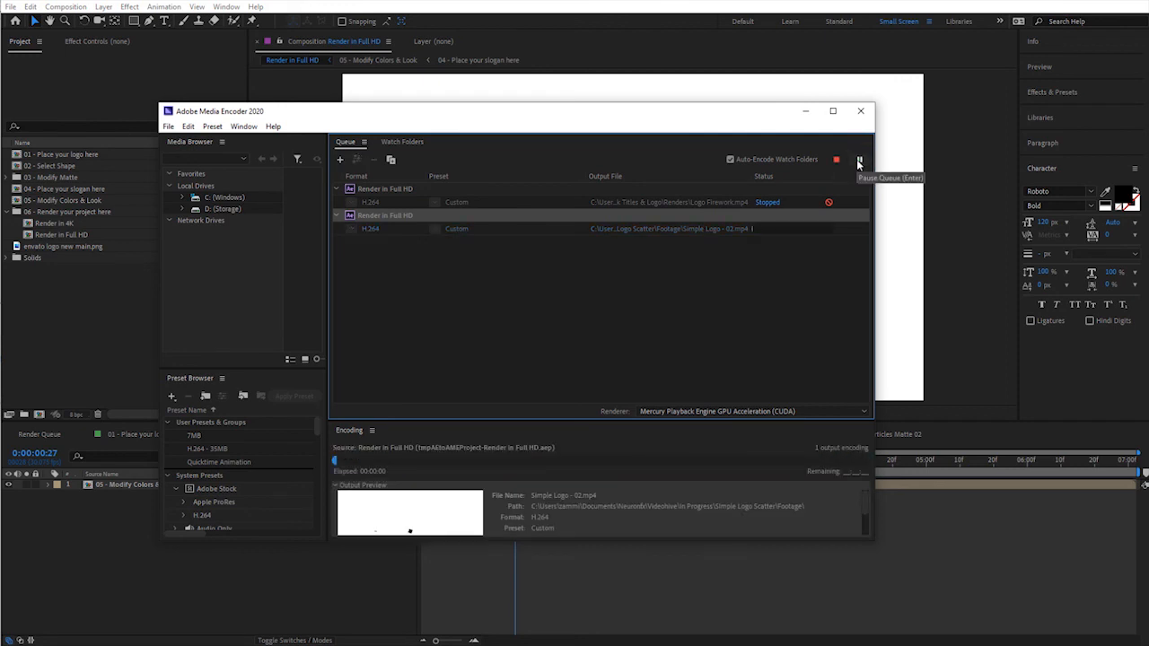